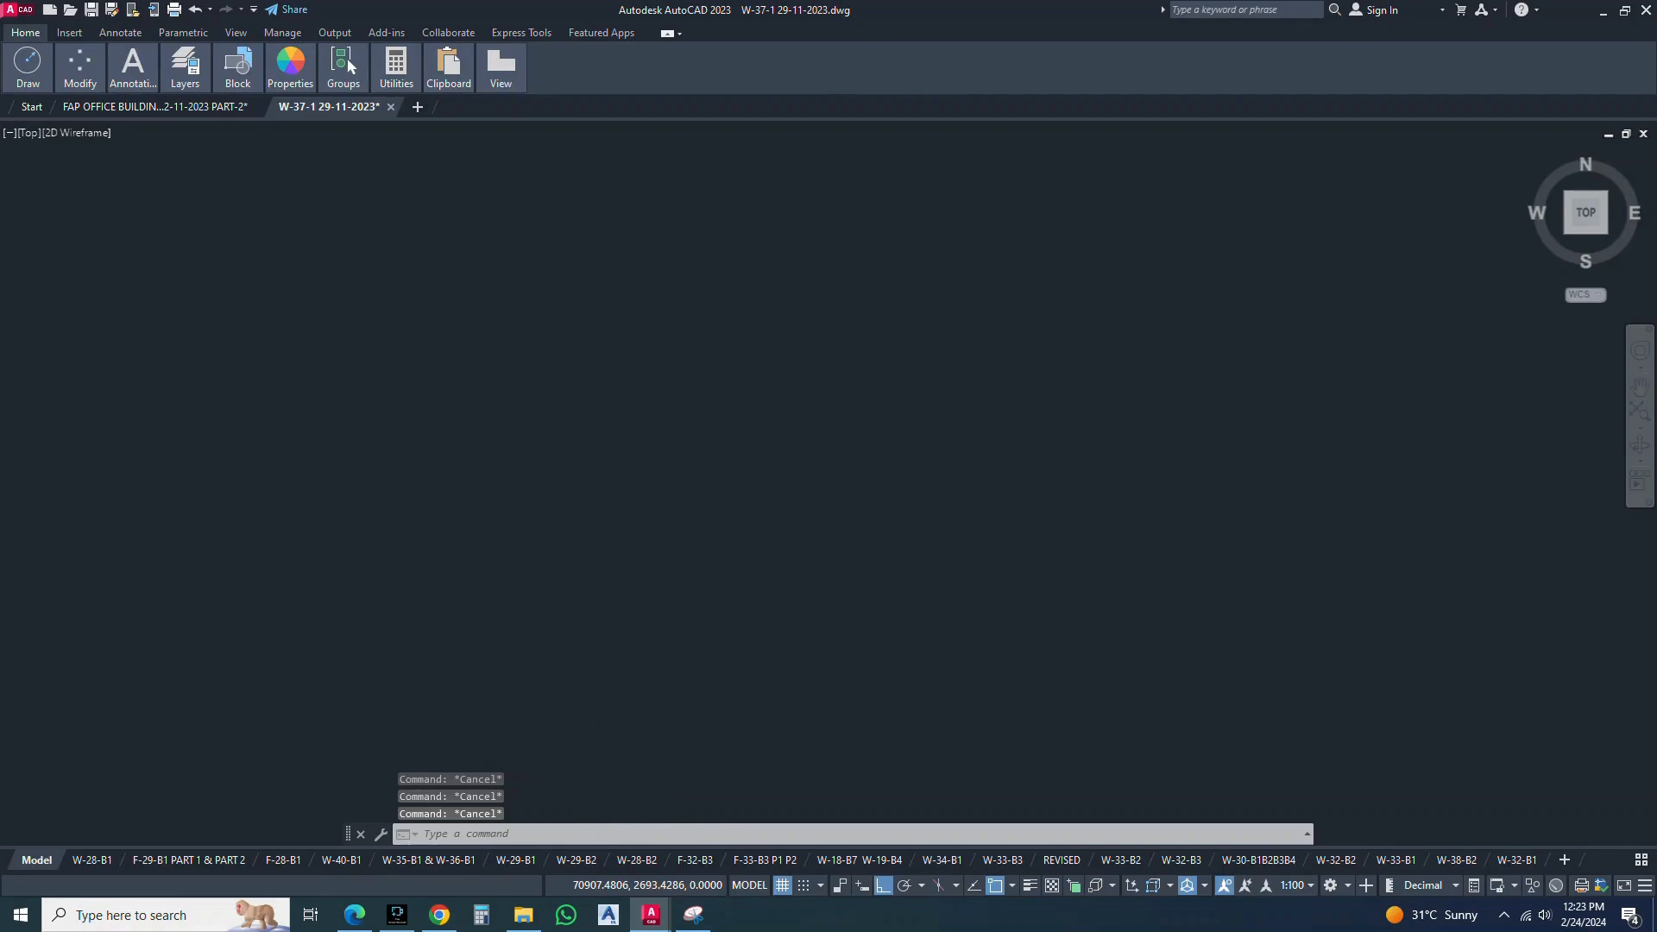
Open the tool palettes and place a Shoulder Screw - Imperial block from the Mechanical samples in empty model space
key(ctrl+3)
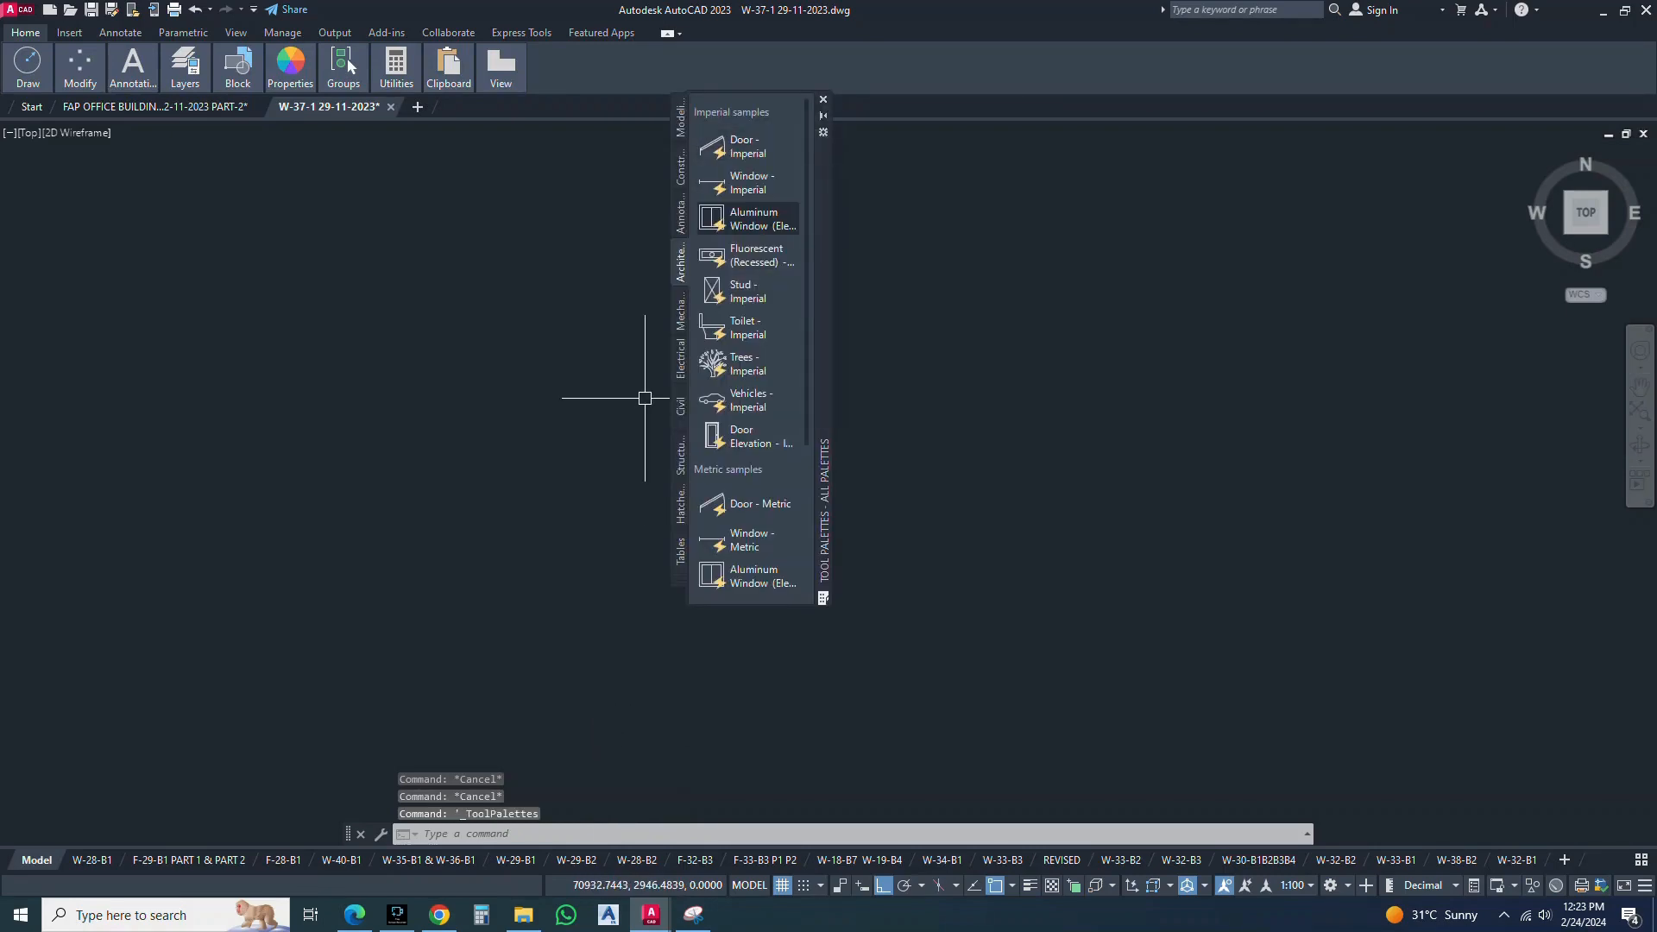
click(681, 324)
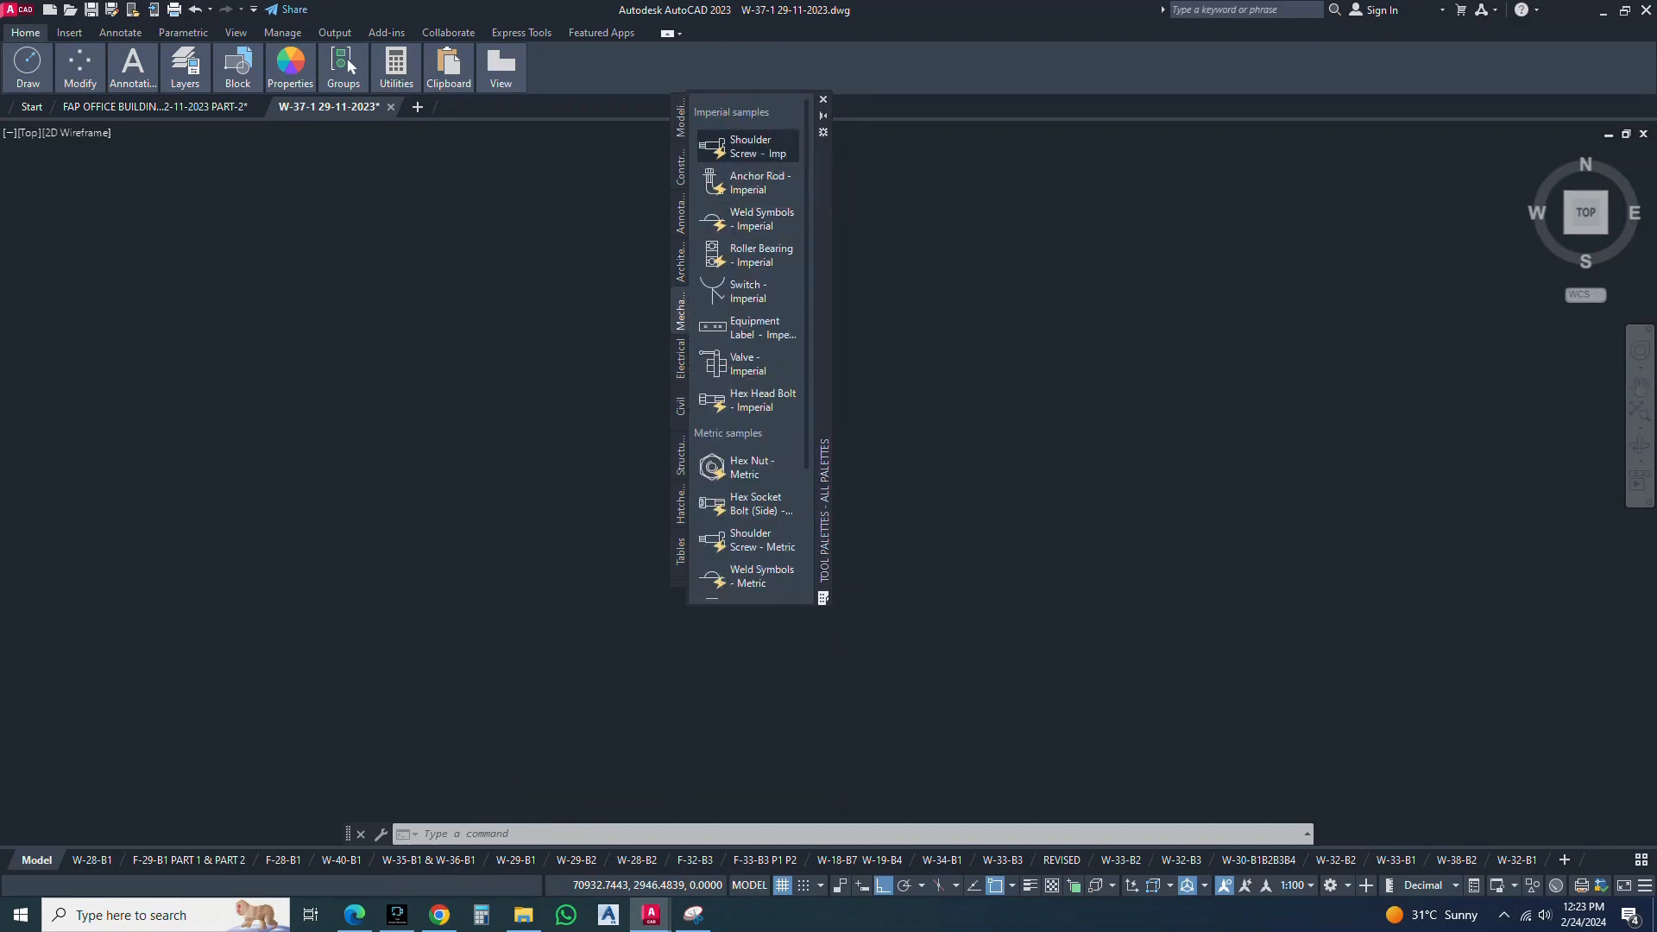
click(747, 146)
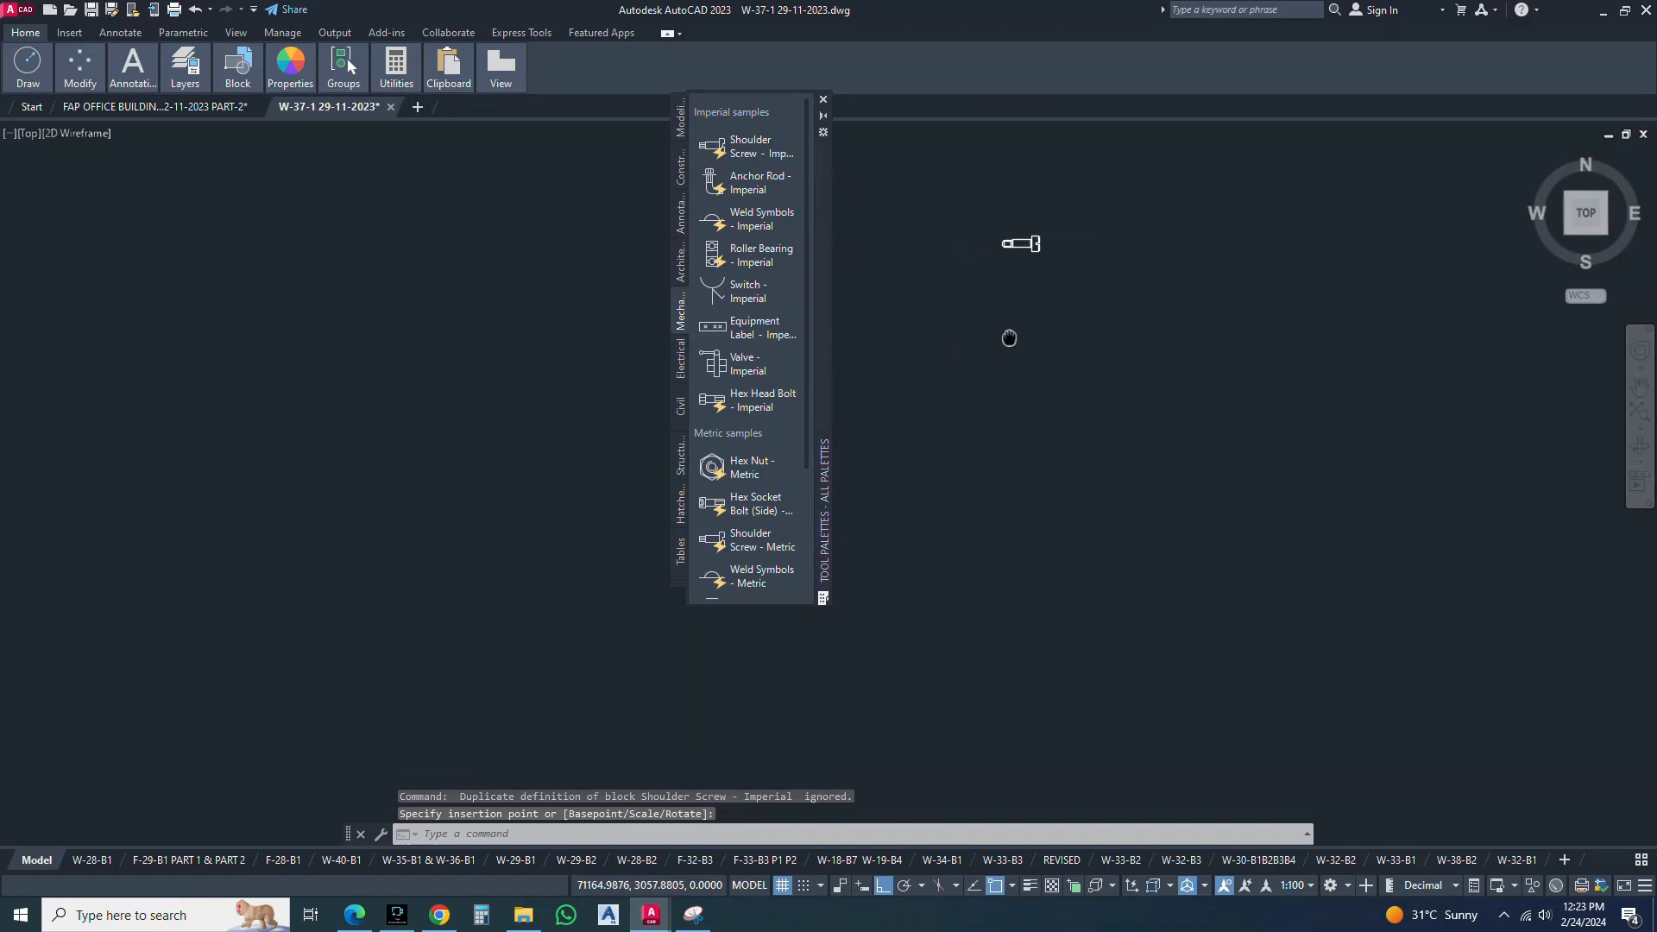
scroll(1032, 259, up, 5)
middle_drag(1073, 281, 1156, 284)
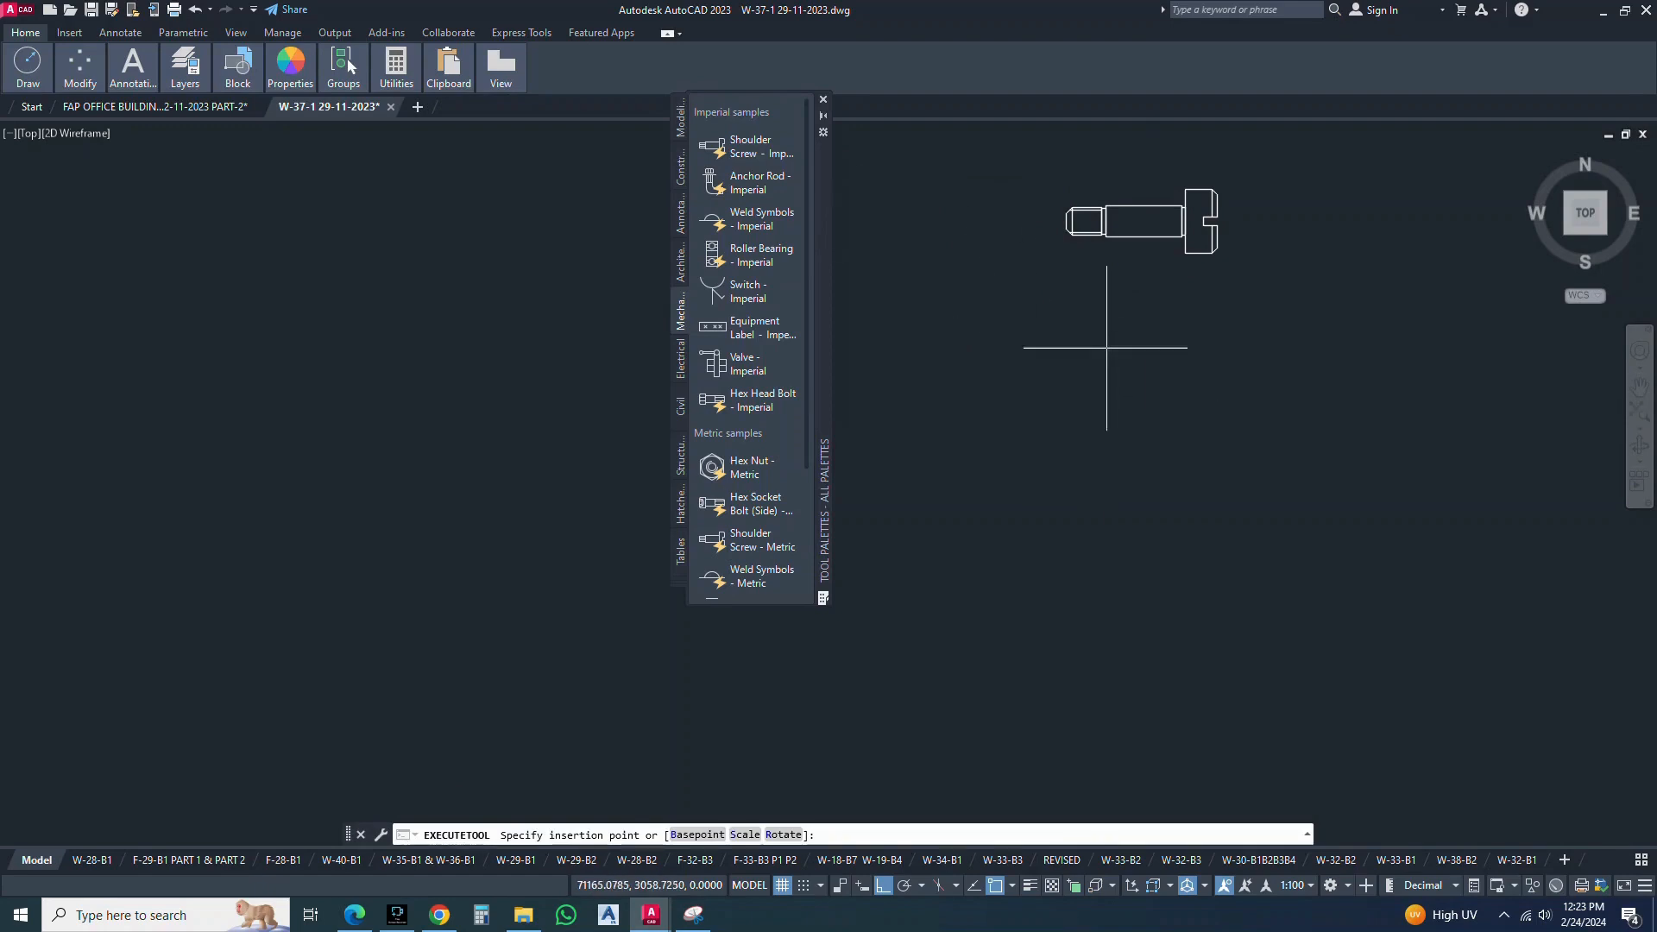
Place an Anchor Rod - Imperial block to the right of the shoulder screw
scroll(1088, 425, down, 4)
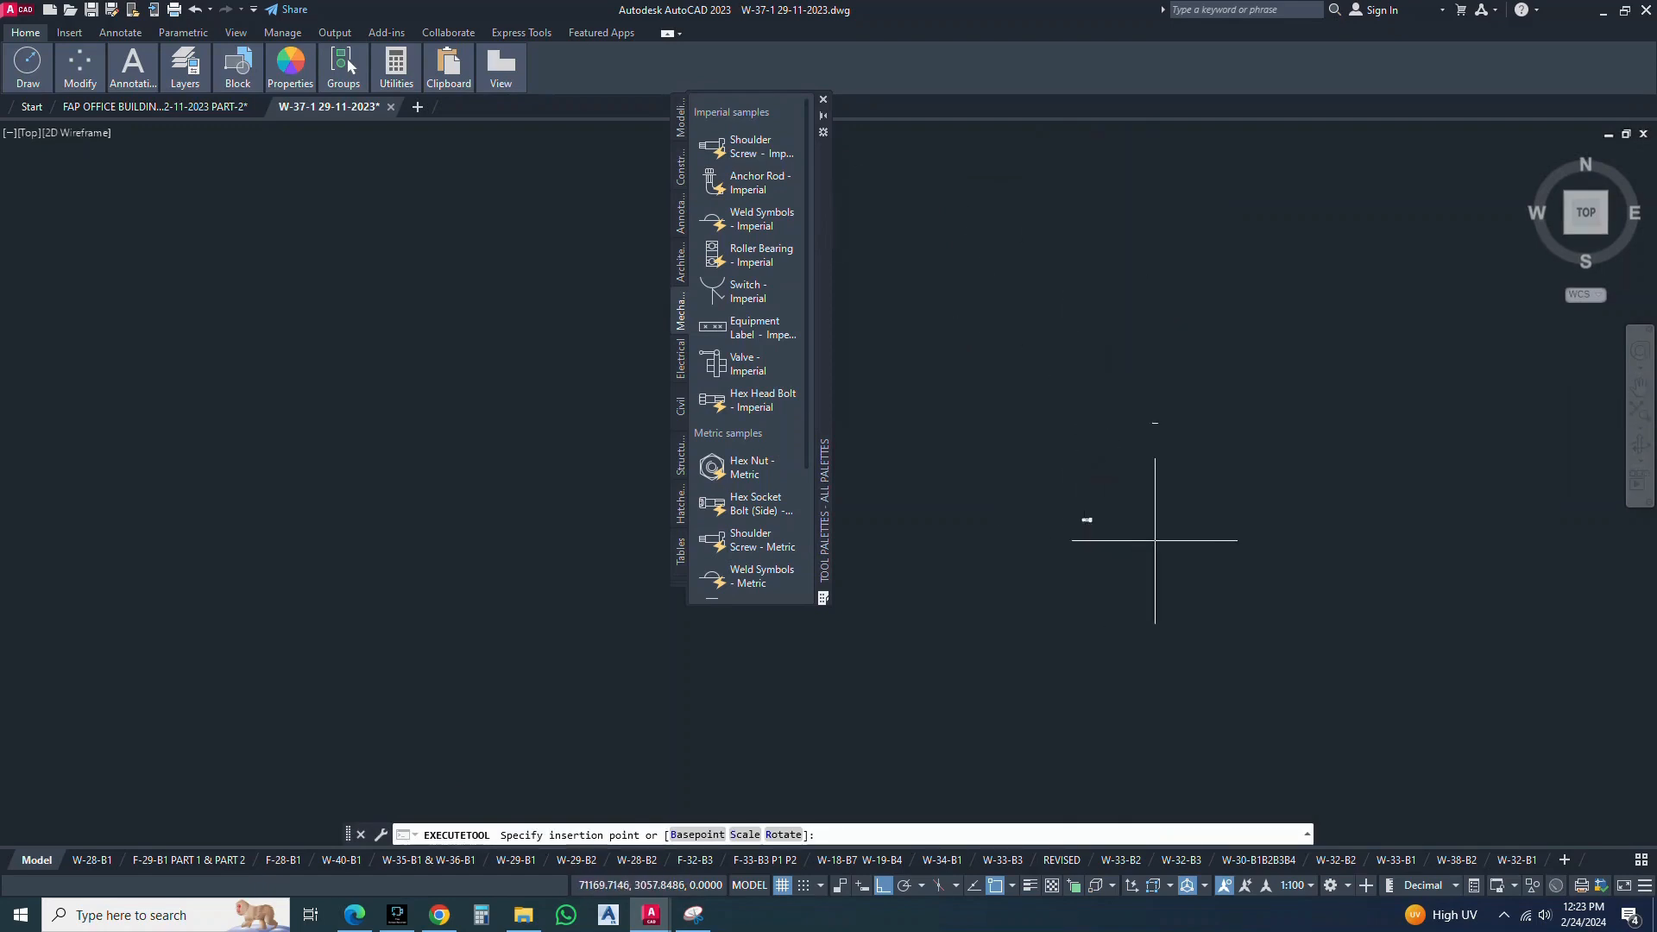
key(Escape)
scroll(1139, 462, up, 5)
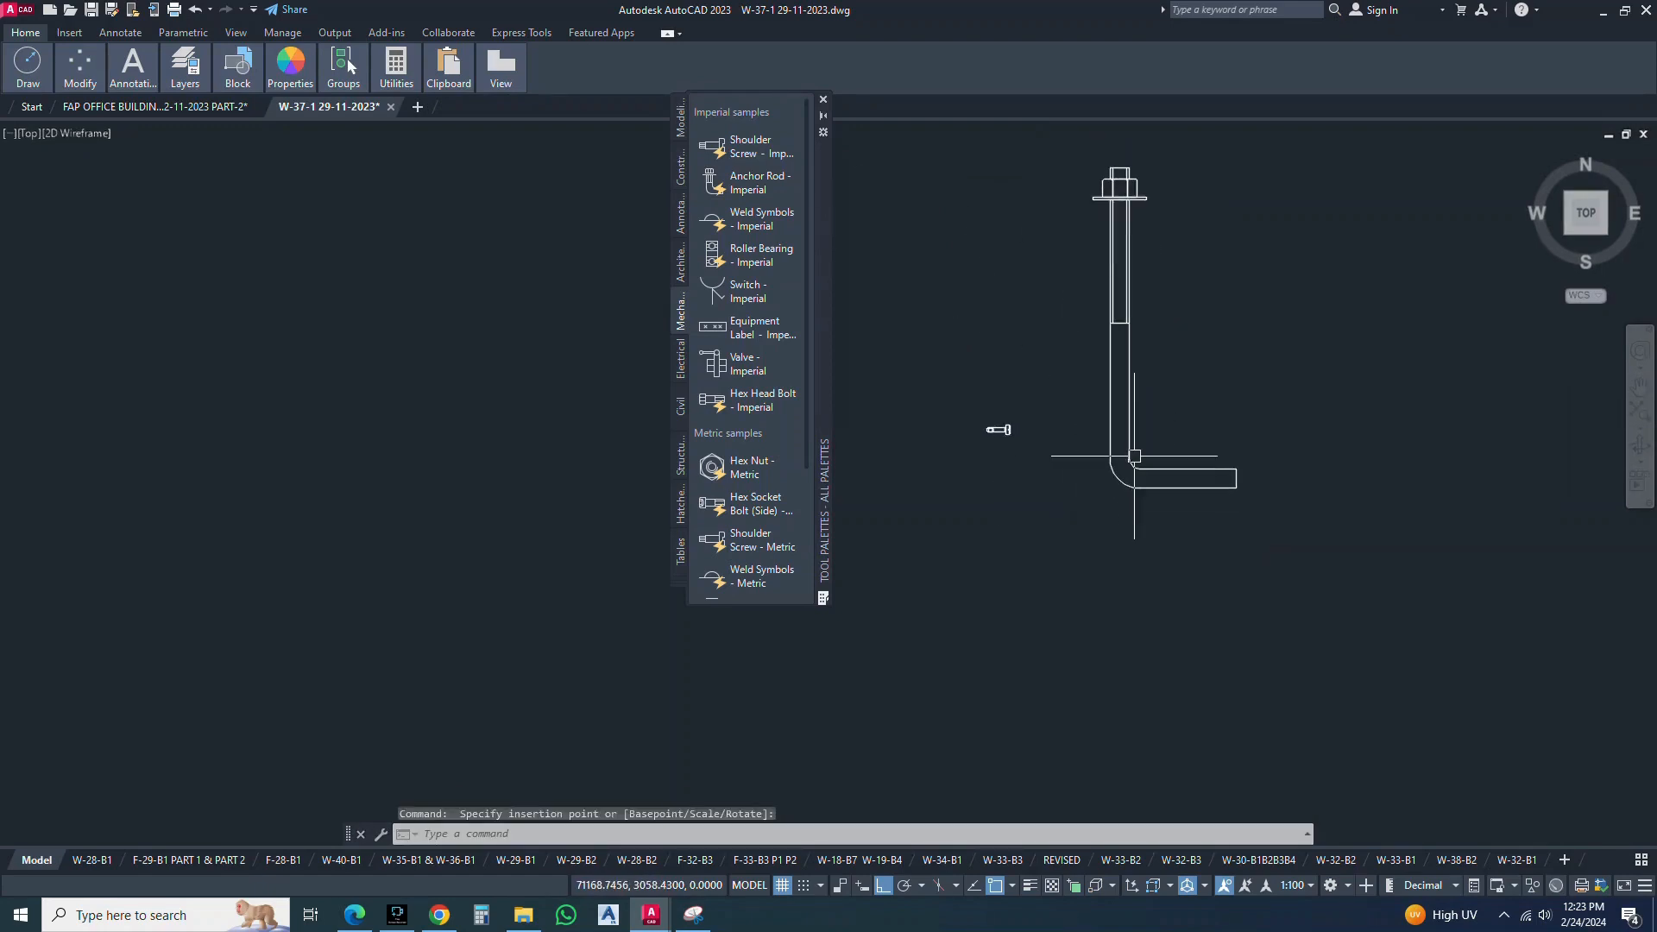
Scale the anchor rod down from a base point beside its shaft so it is closer to the shoulder screw's size
text(sc)
text(sc)
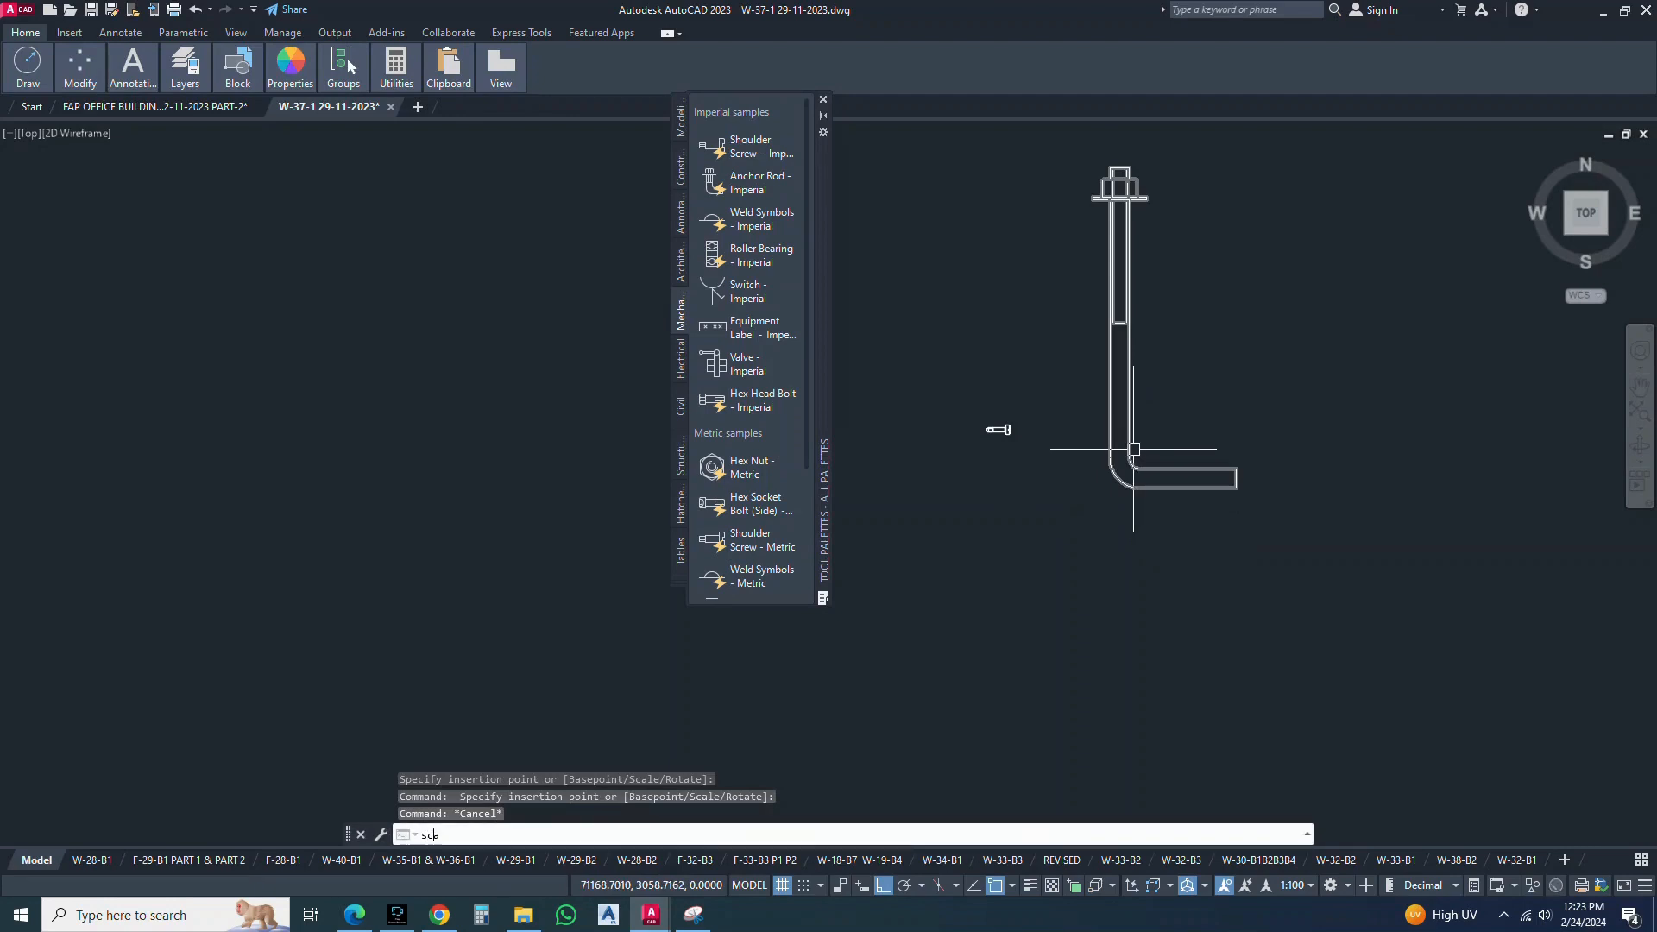
key(Return)
click(1306, 593)
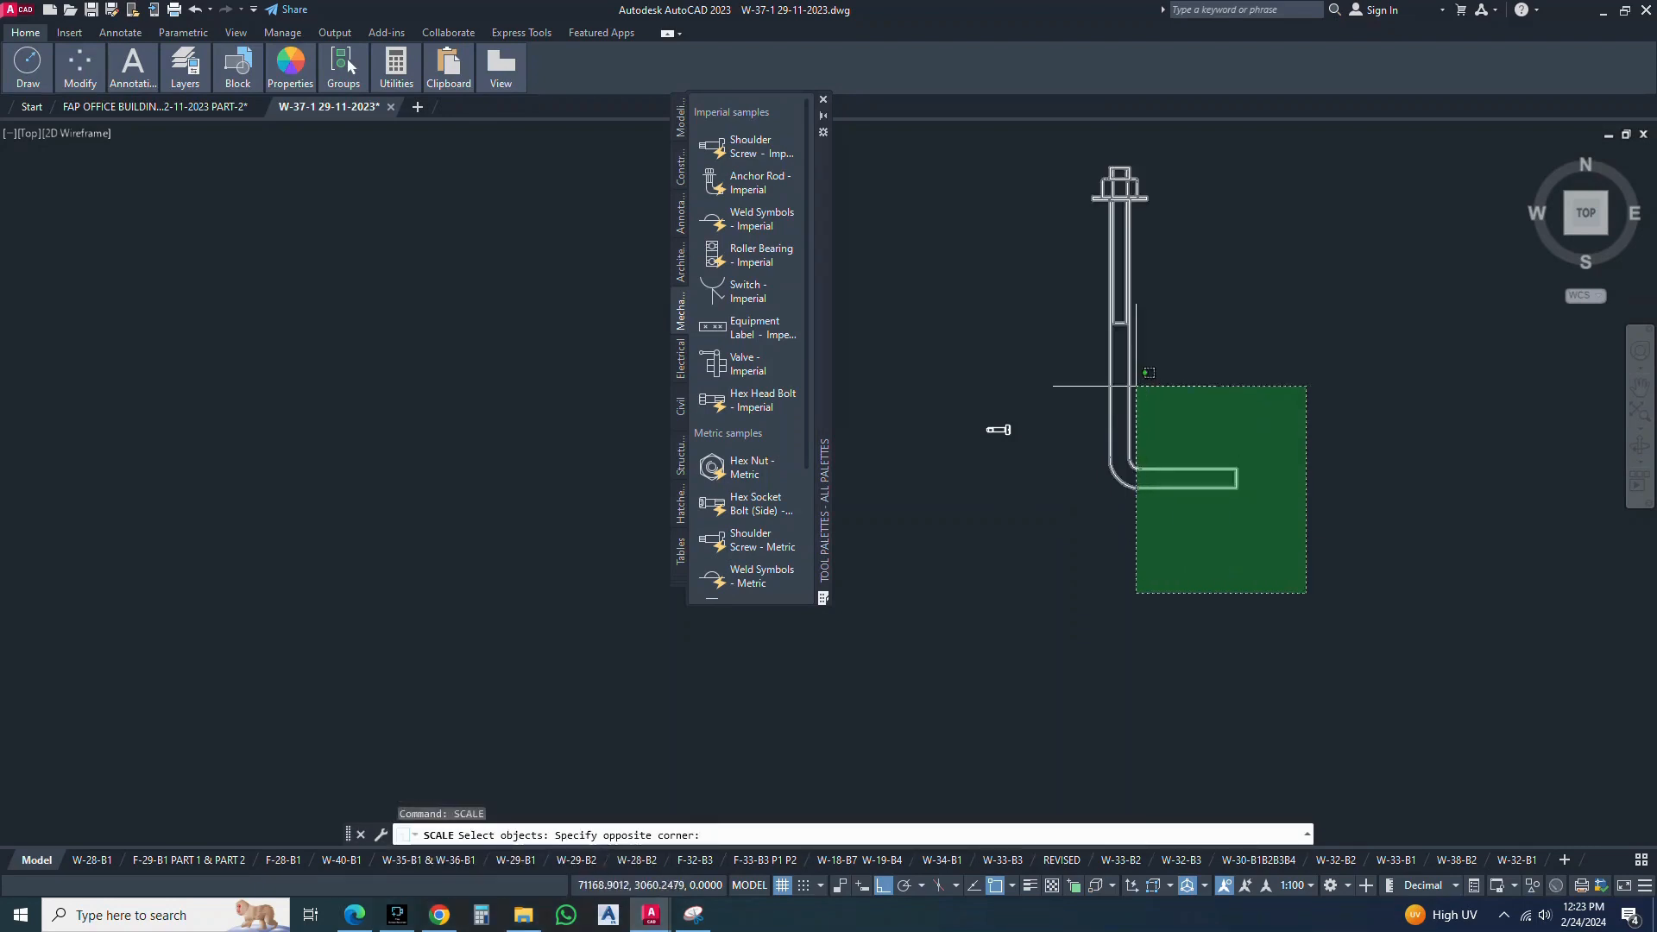
click(1135, 377)
key(Return)
click(1156, 442)
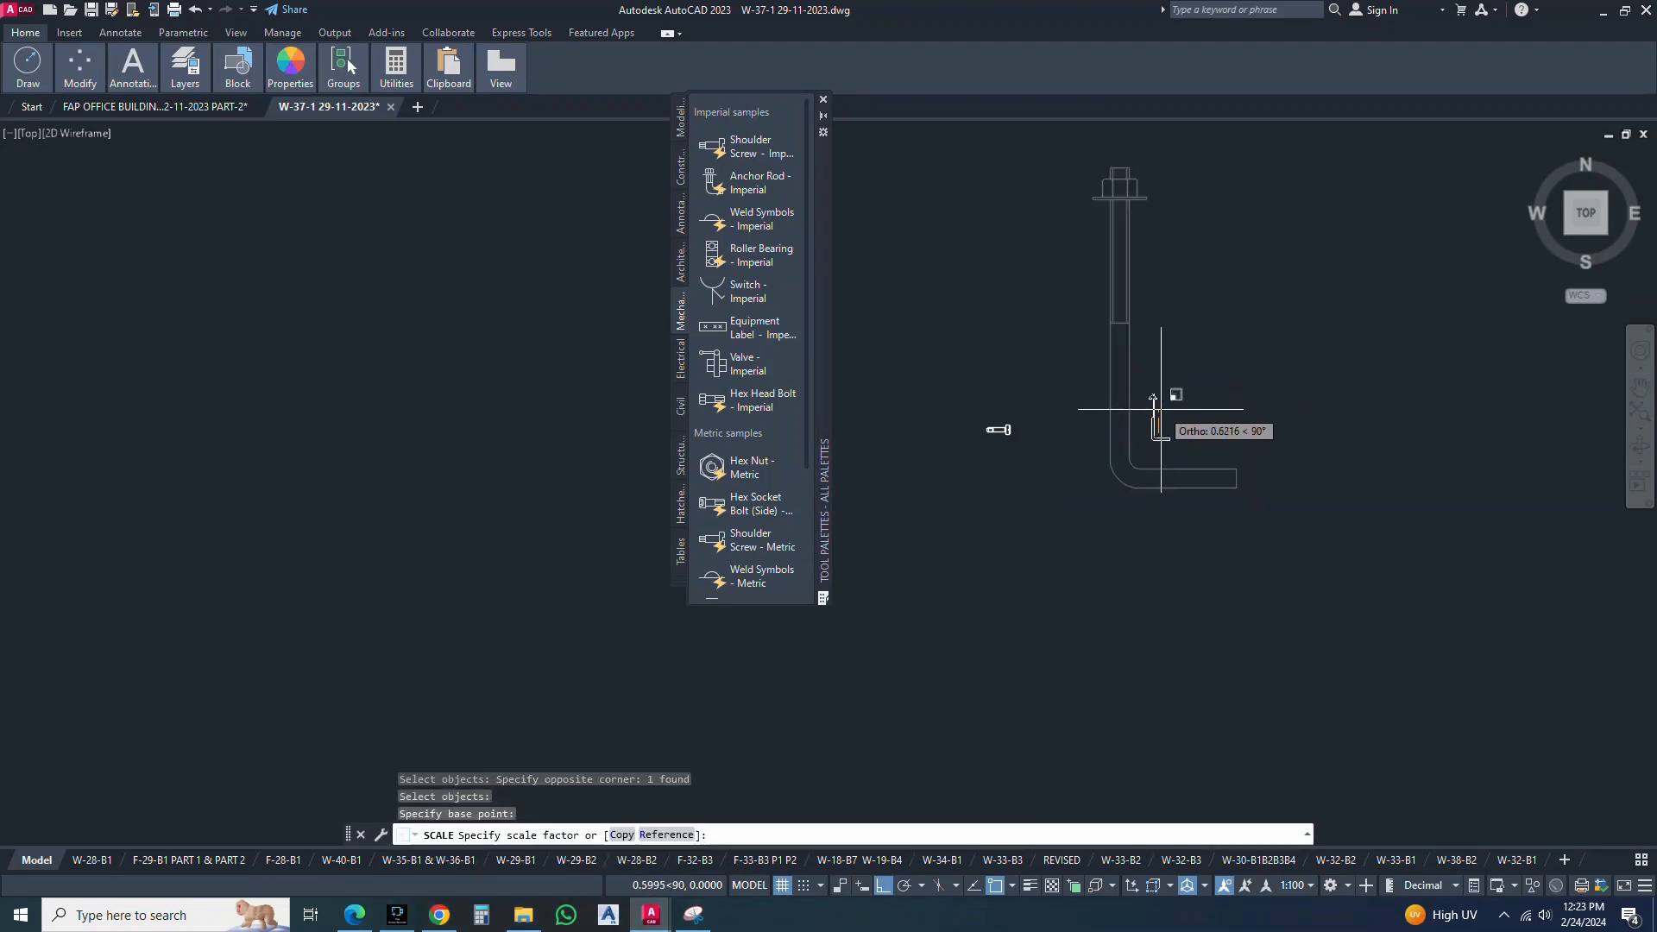
key(Escape)
key(Escape)
Move the anchor rod directly below the shoulder screw
scroll(1153, 412, down, 2)
text(m)
key(Return)
click(1231, 352)
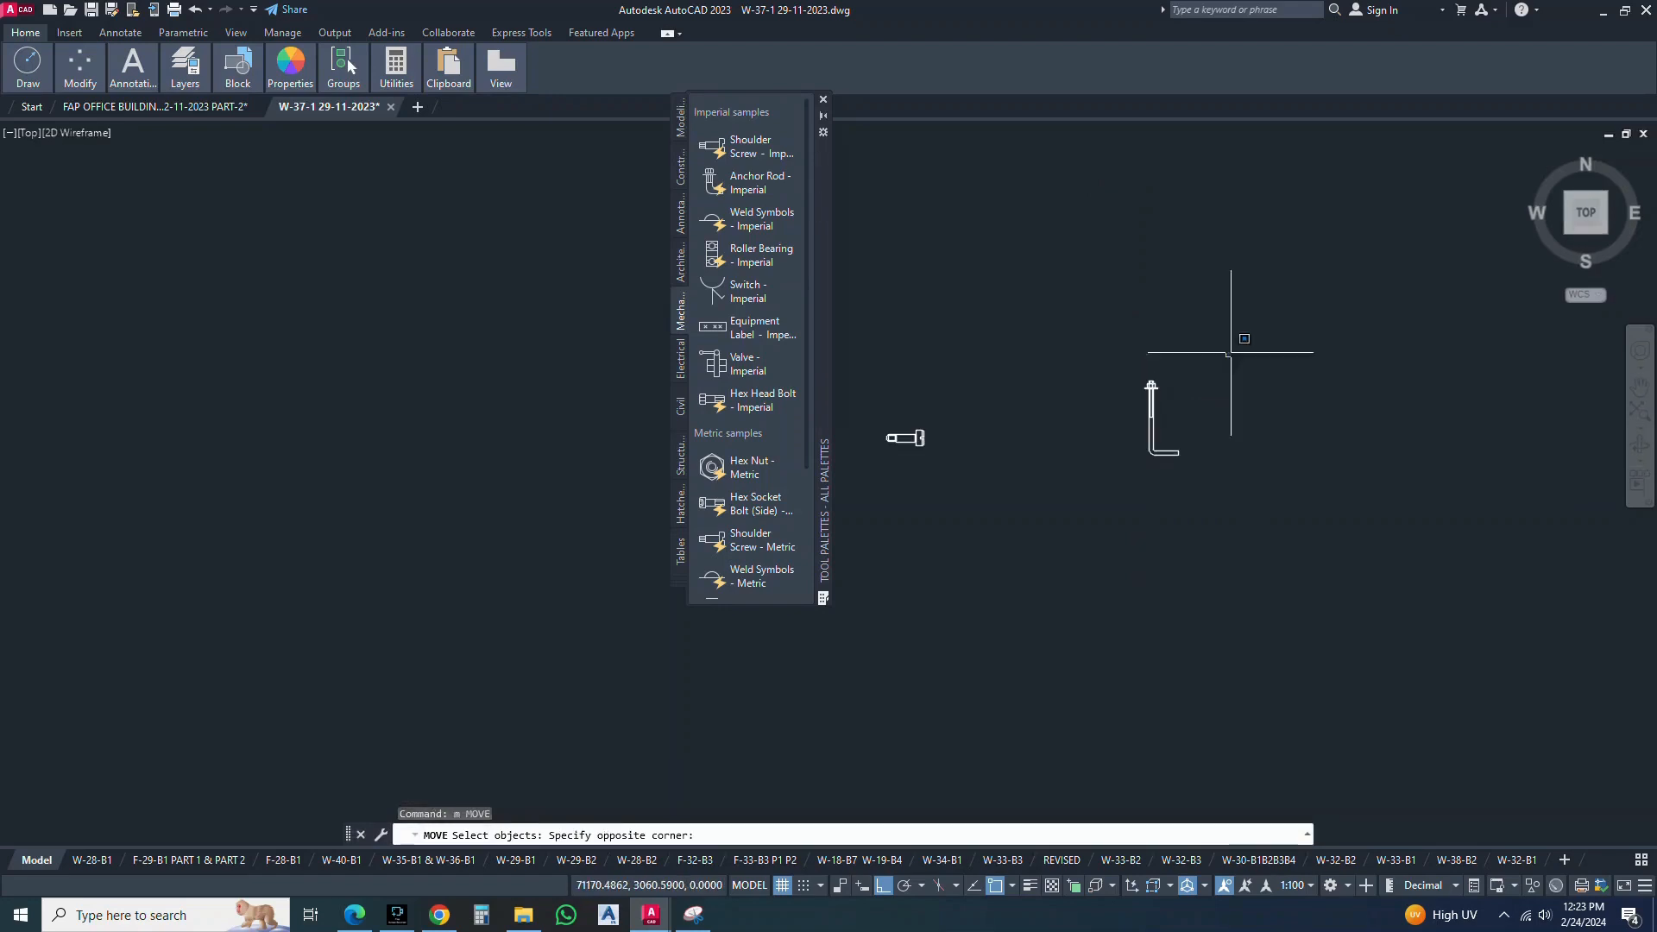
click(1098, 497)
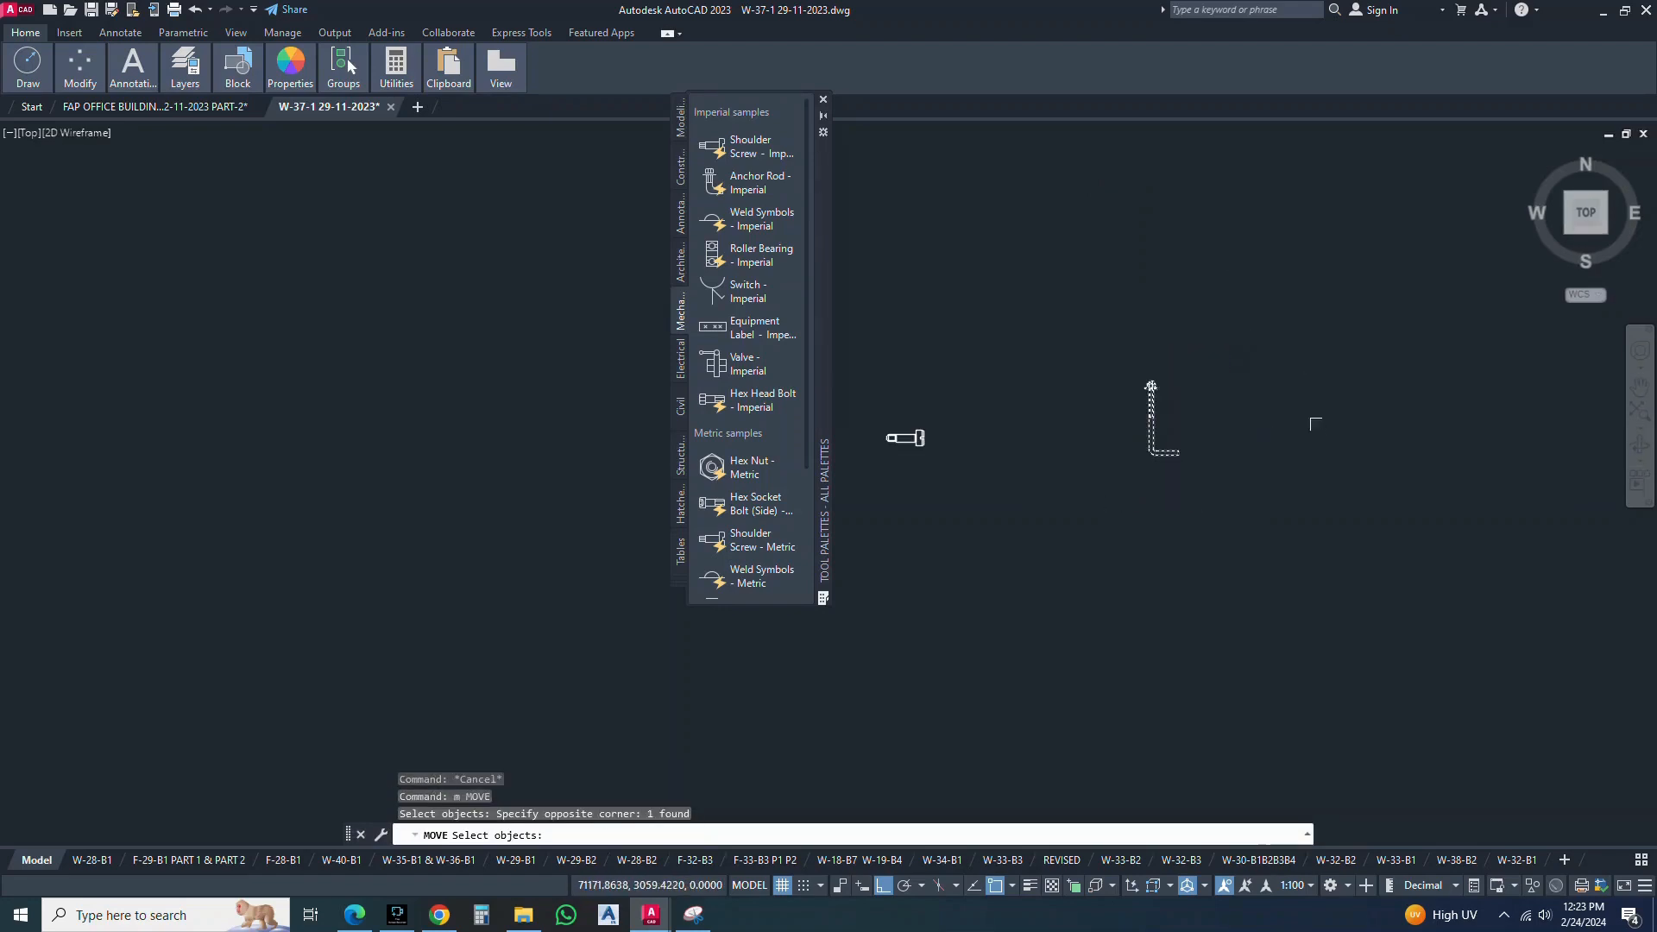
key(Return)
click(1315, 421)
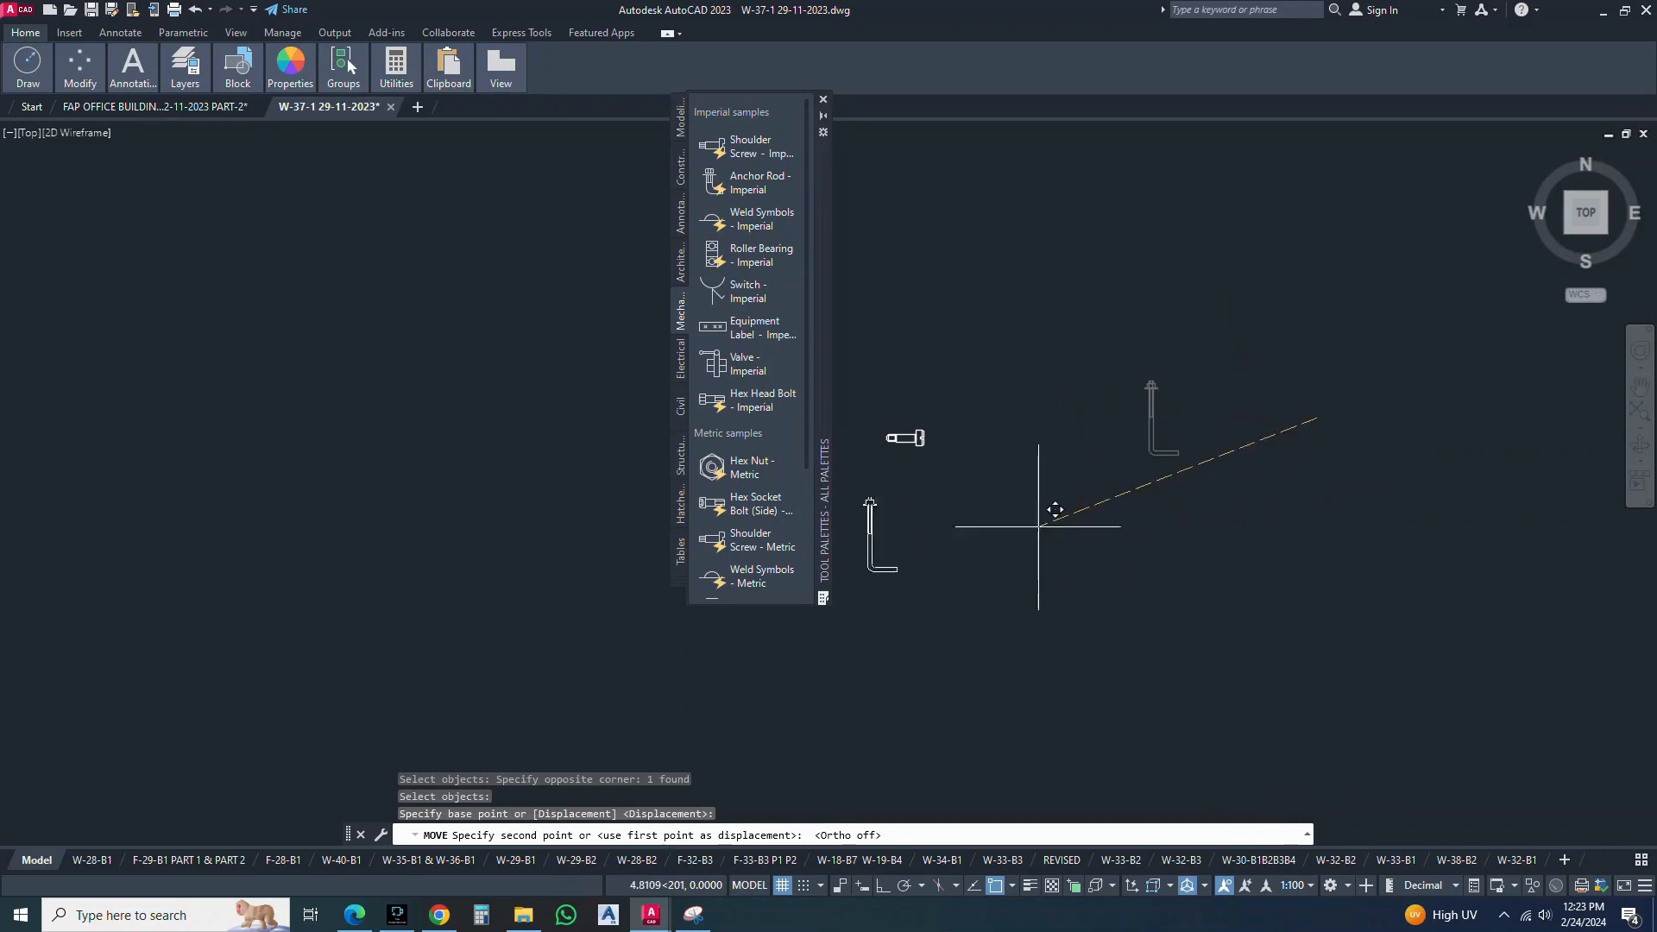
mouse_move(1054, 509)
middle_down()
mouse_move(1239, 503)
mouse_move(1269, 480)
middle_up()
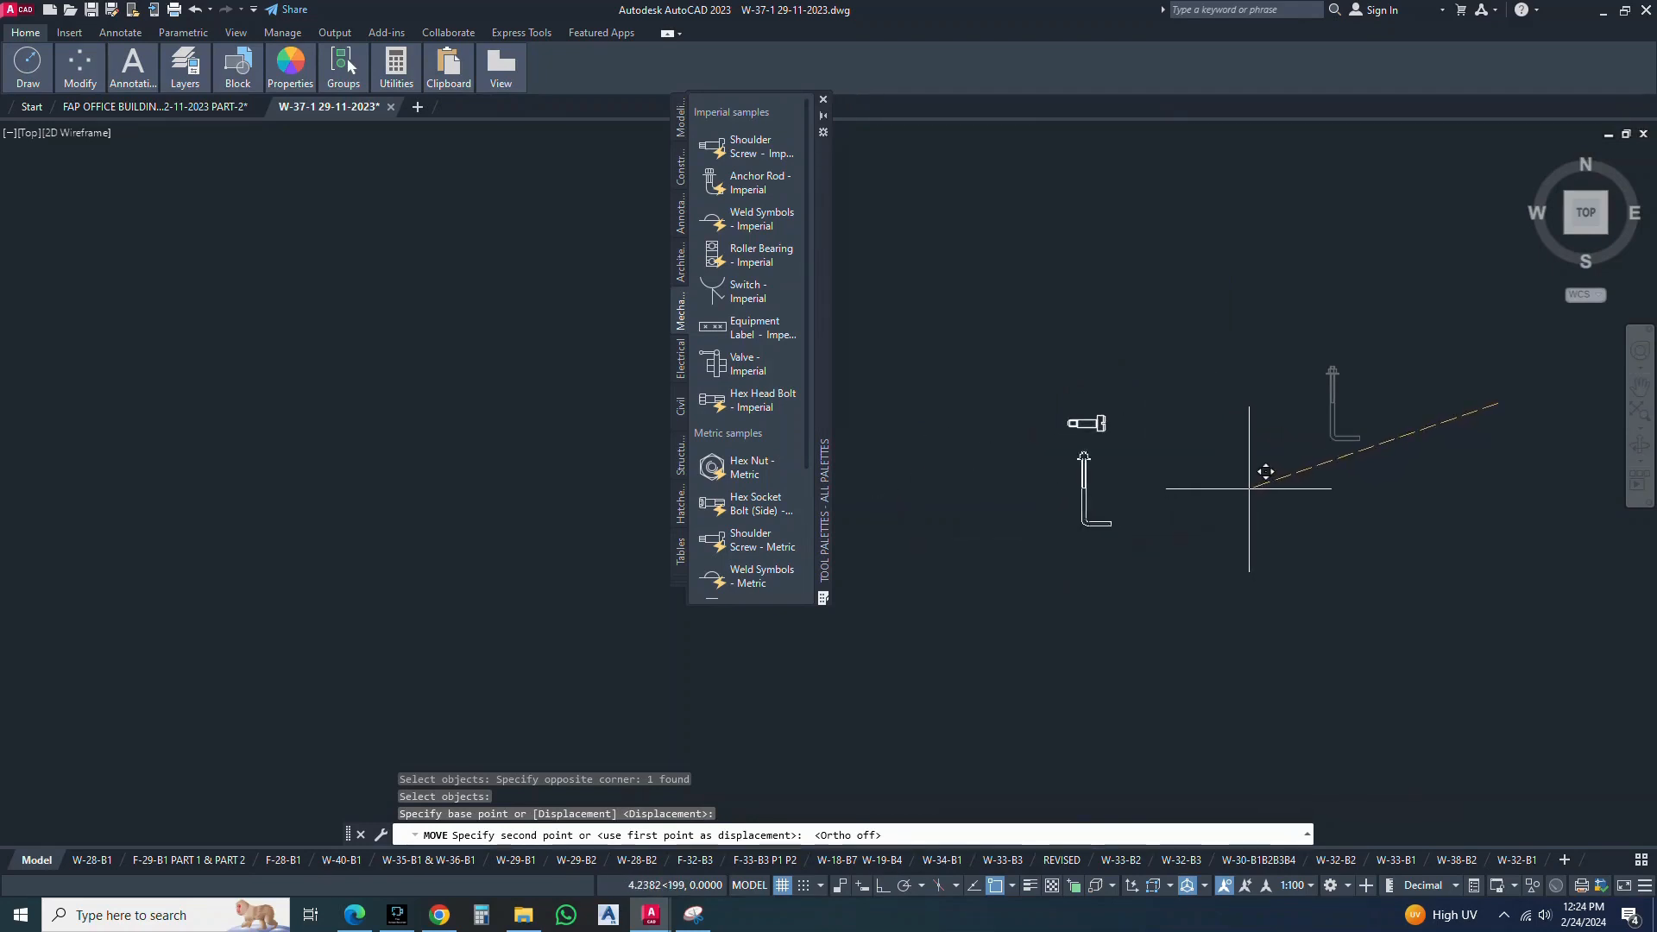
key(Return)
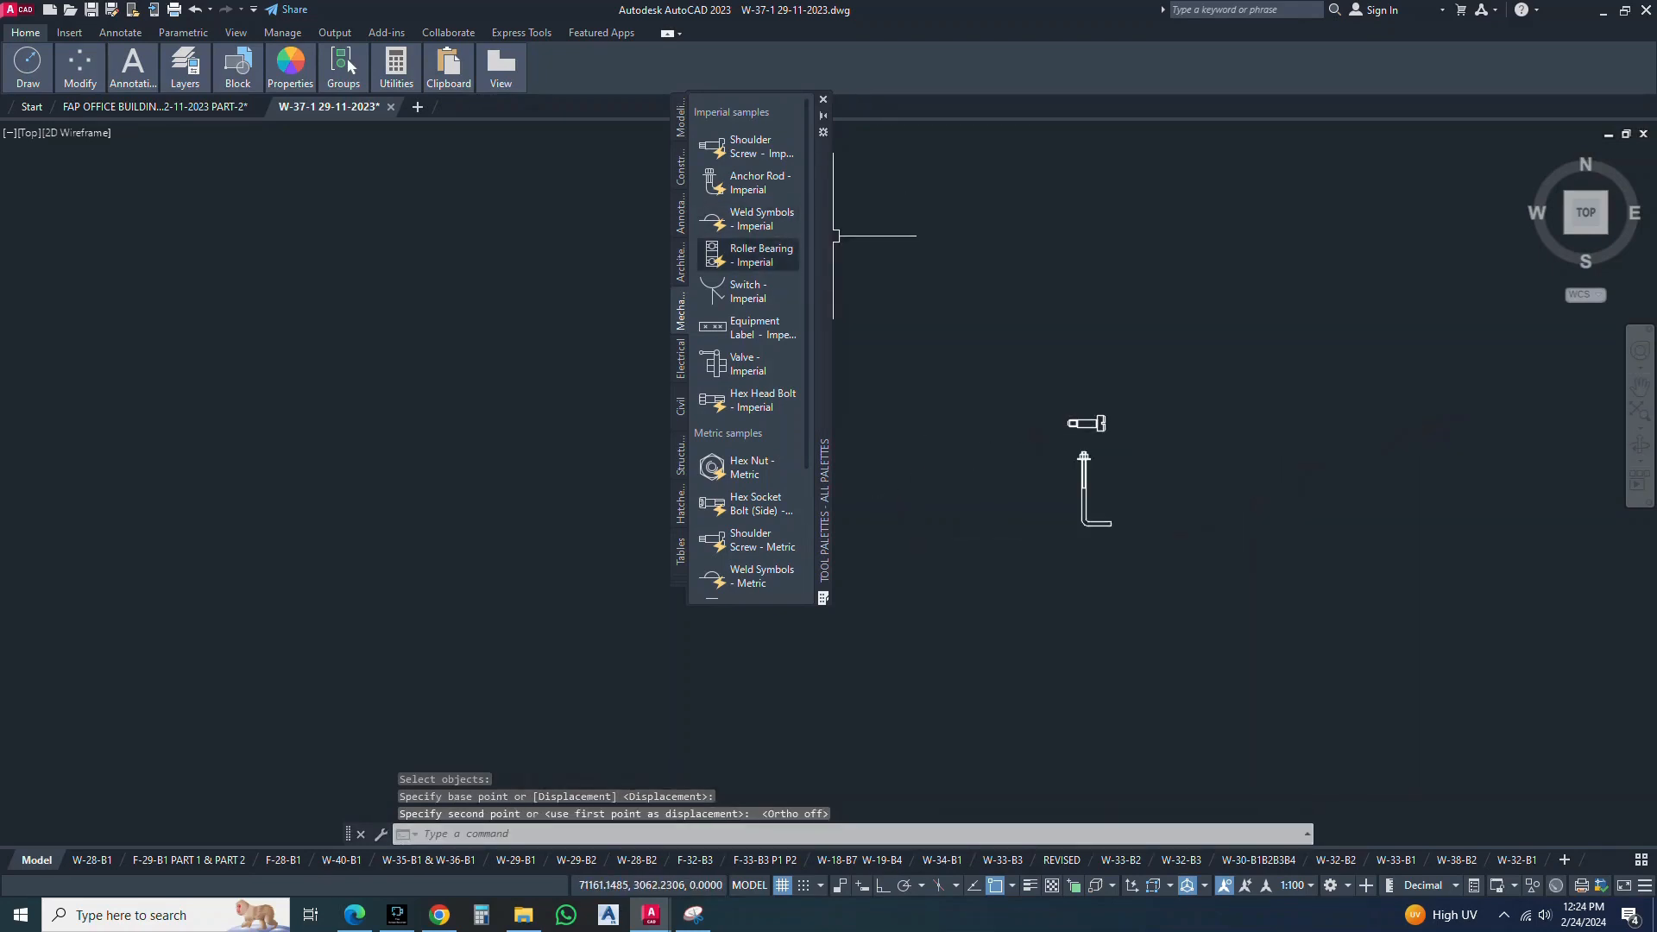
Insert a Valve - Imperial block near the shoulder screw and anchor rod
click(740, 367)
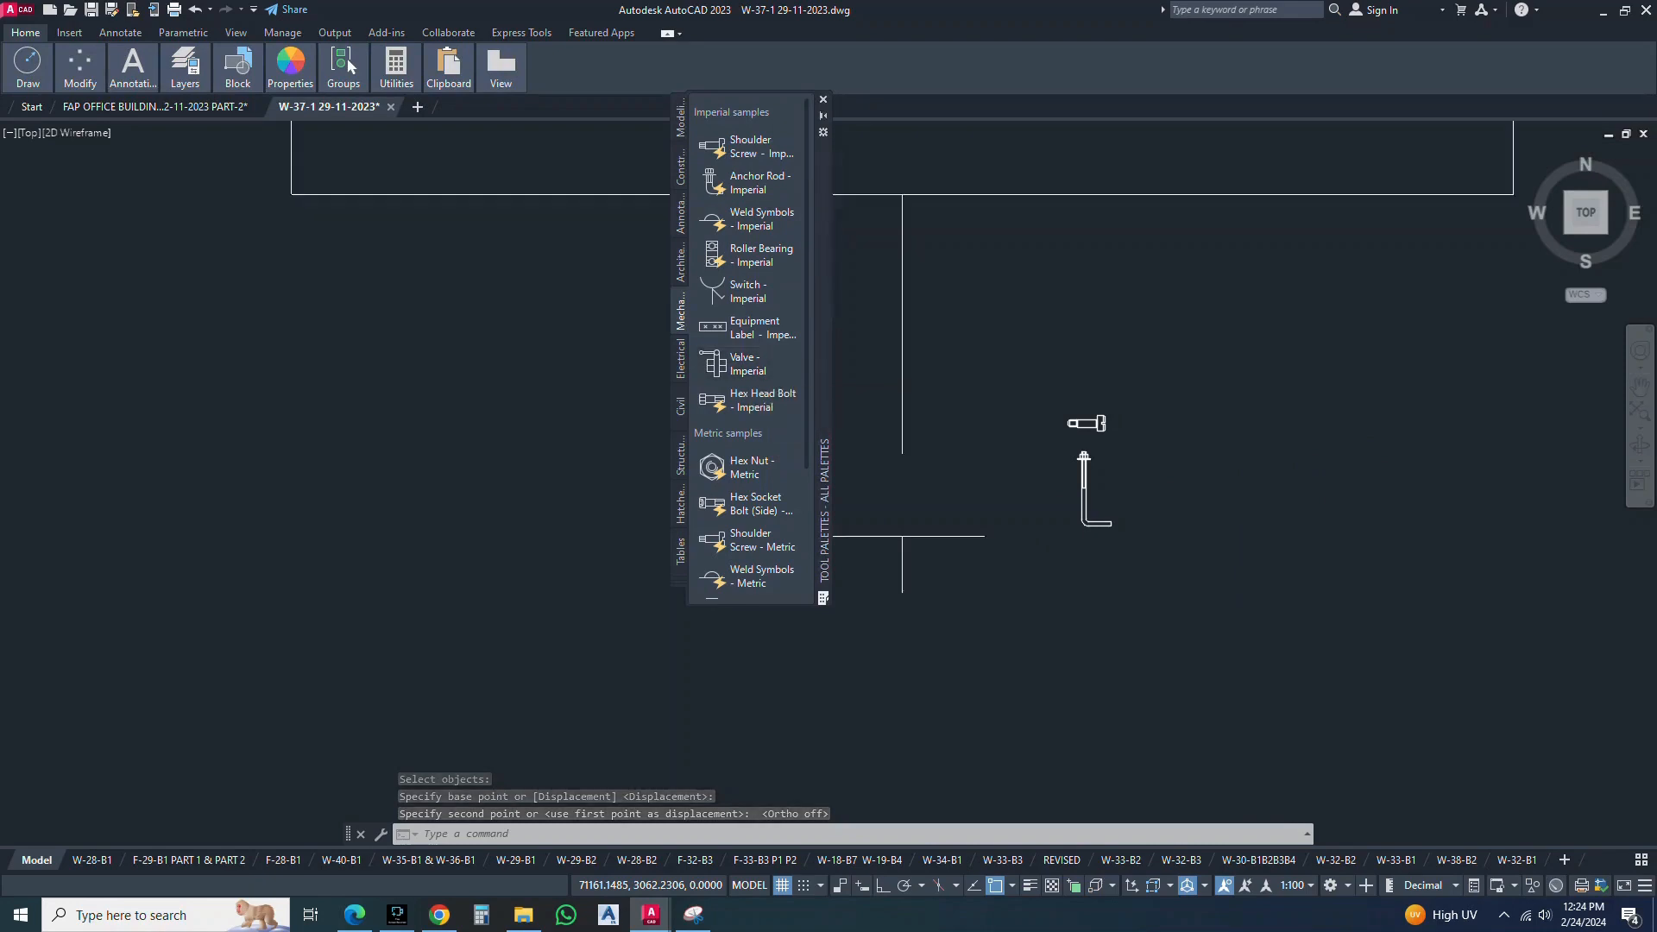
click(1116, 585)
scroll(1105, 528, down, 6)
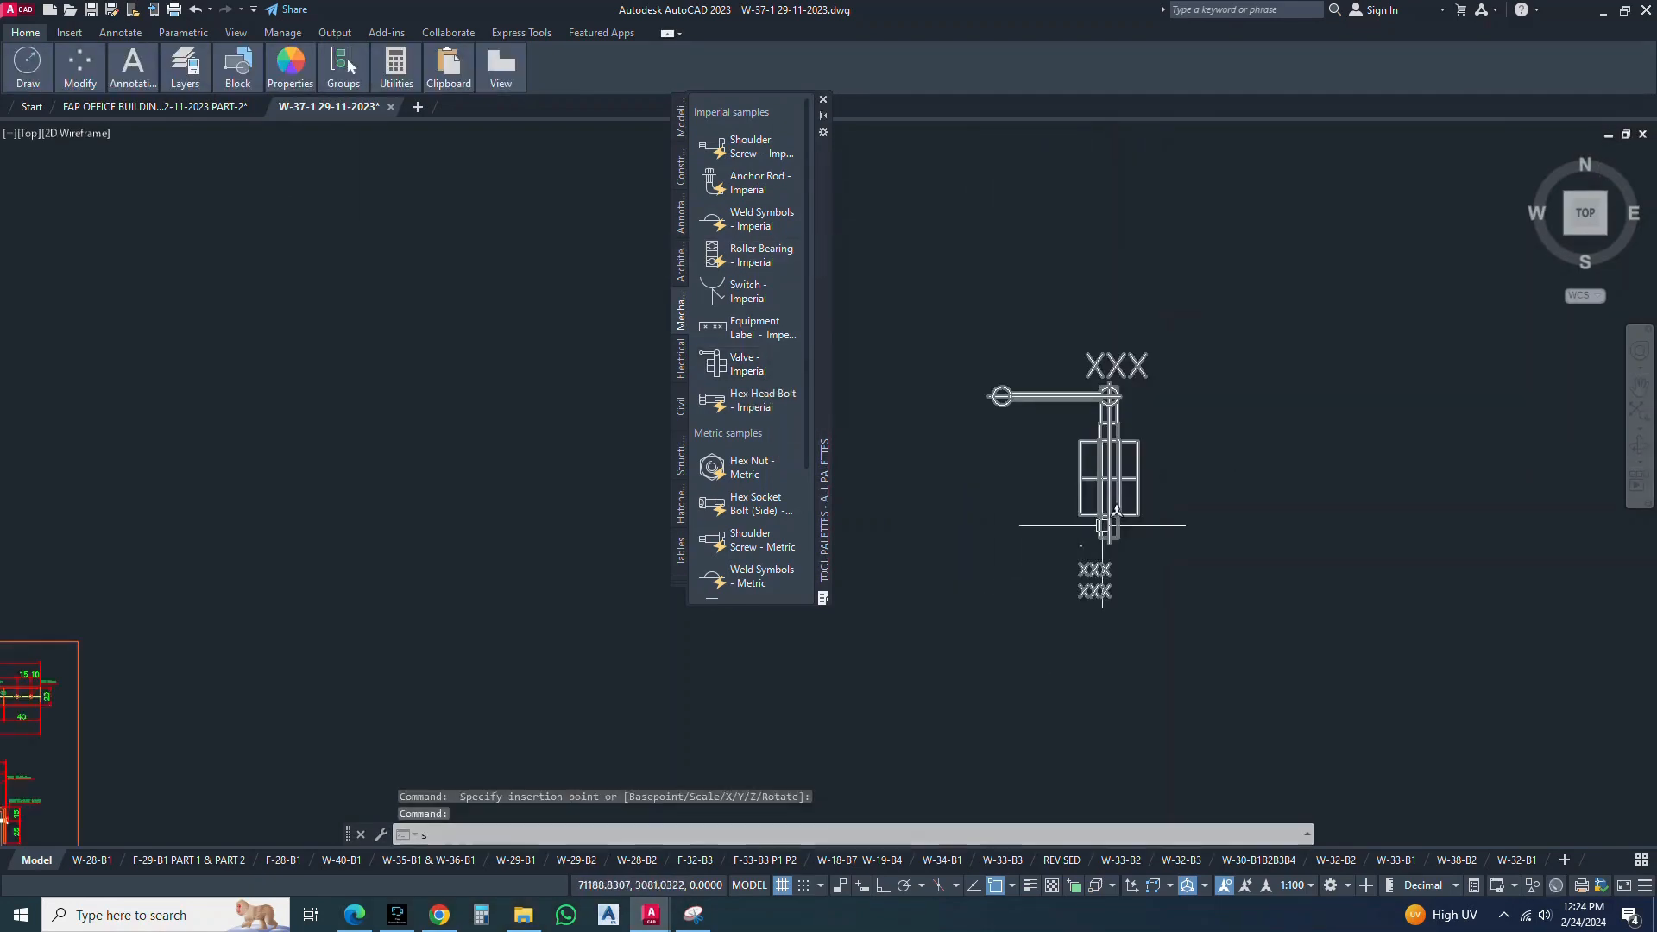
Scale the valve block down strongly from a base point beside its lower end
text(SCALe)
key(space)
click(1102, 520)
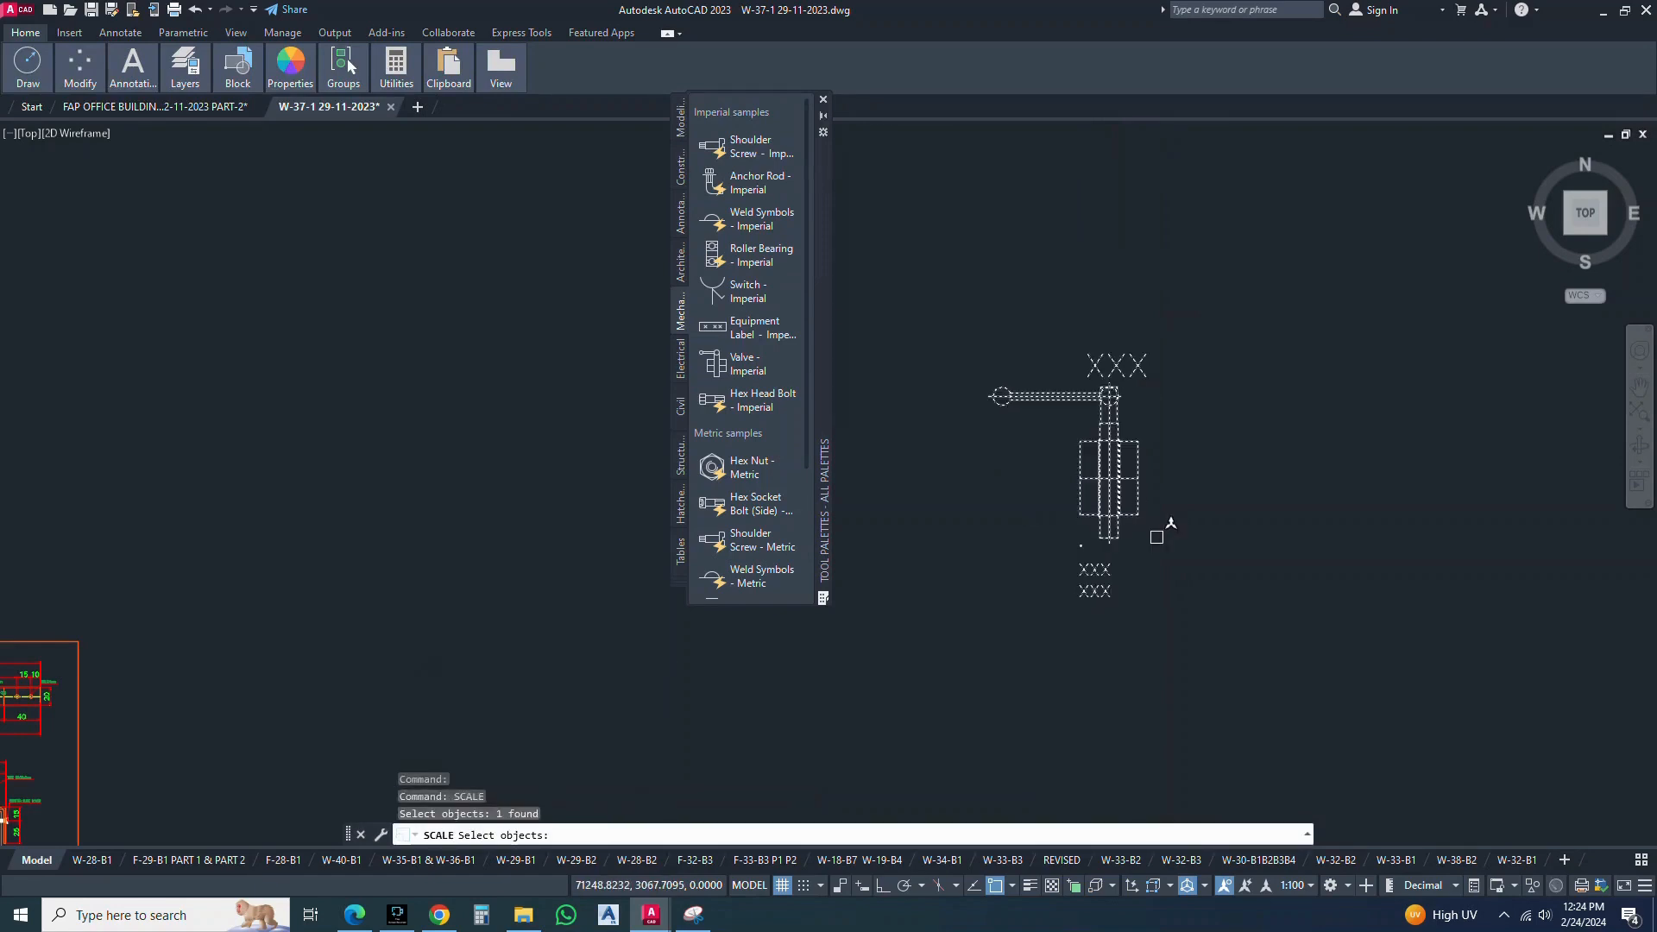
key(space)
click(1157, 535)
click(1158, 525)
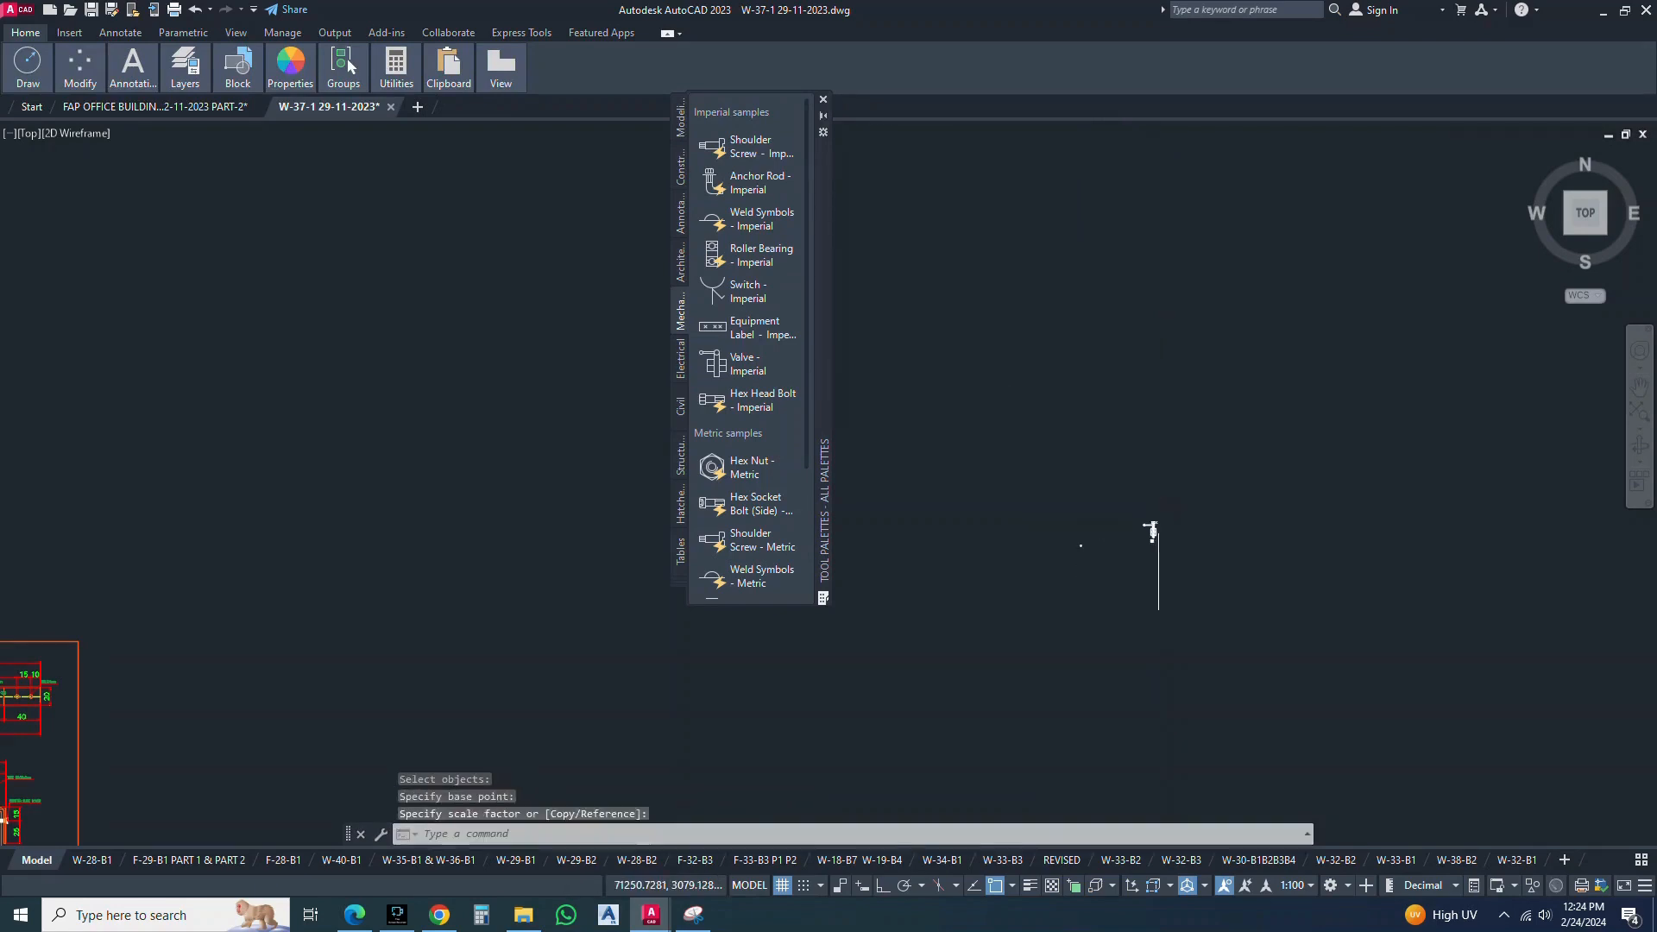
key(Escape)
Move the reduced valve block close to the shoulder screw and anchor rod
scroll(1152, 528, up, 4)
key(Escape)
text(m)
key(space)
click(1209, 505)
click(1135, 585)
key(space)
click(1185, 564)
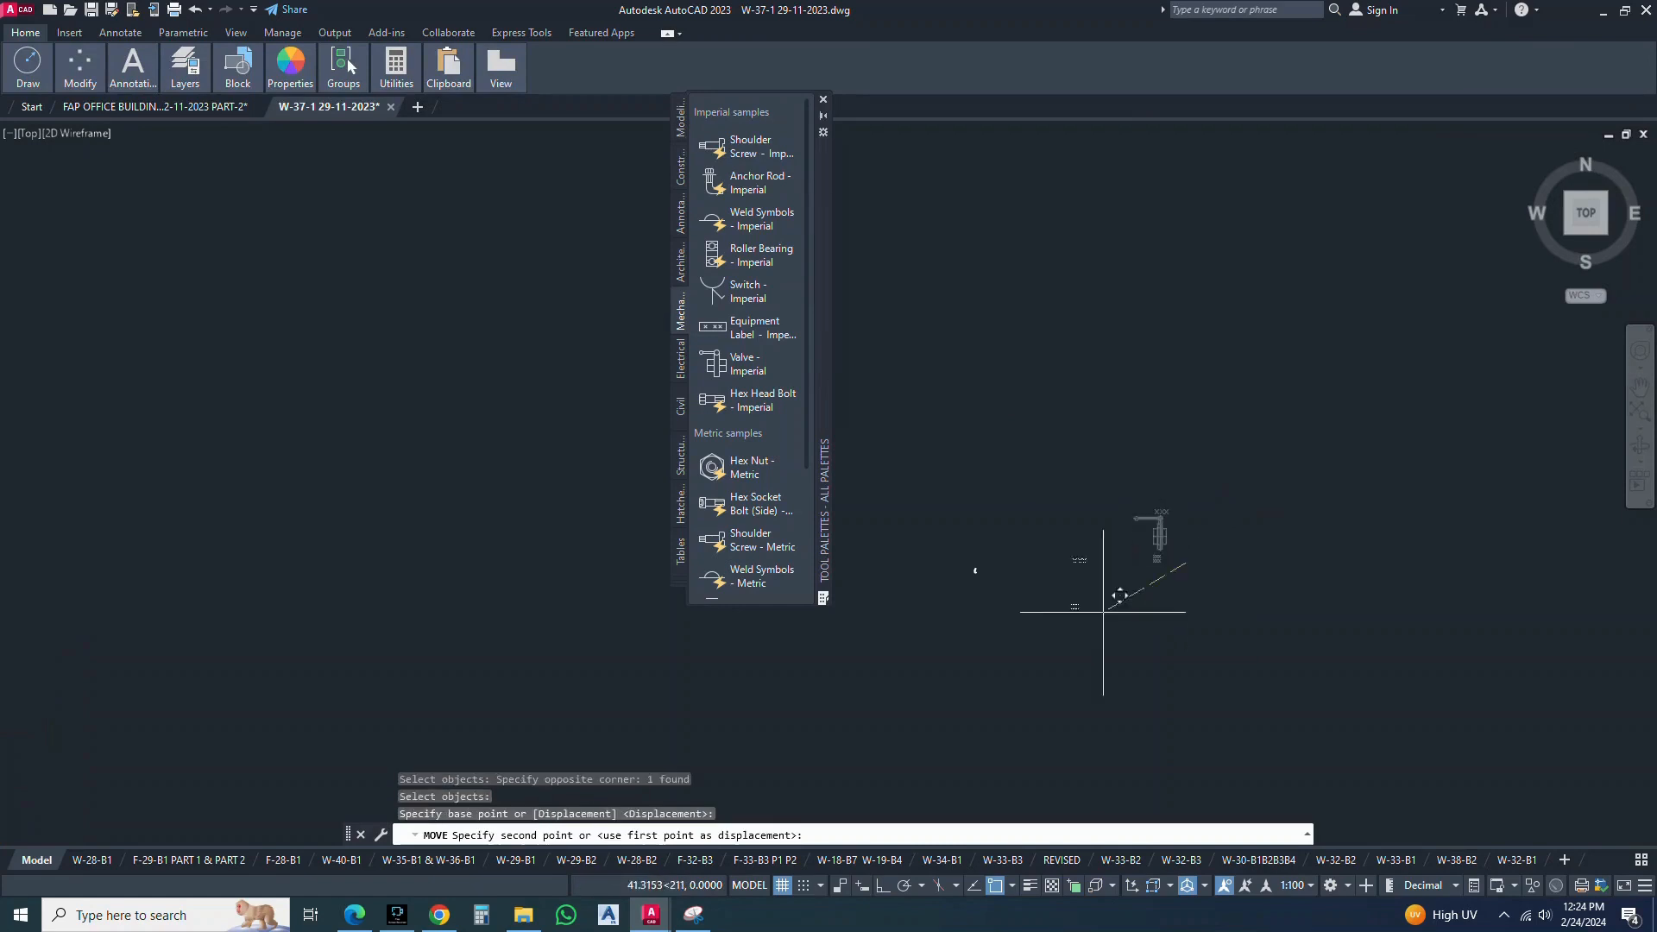
middle_drag(1003, 648, 1052, 559)
scroll(1051, 535, up, 4)
scroll(1106, 618, down, 2)
click(1138, 607)
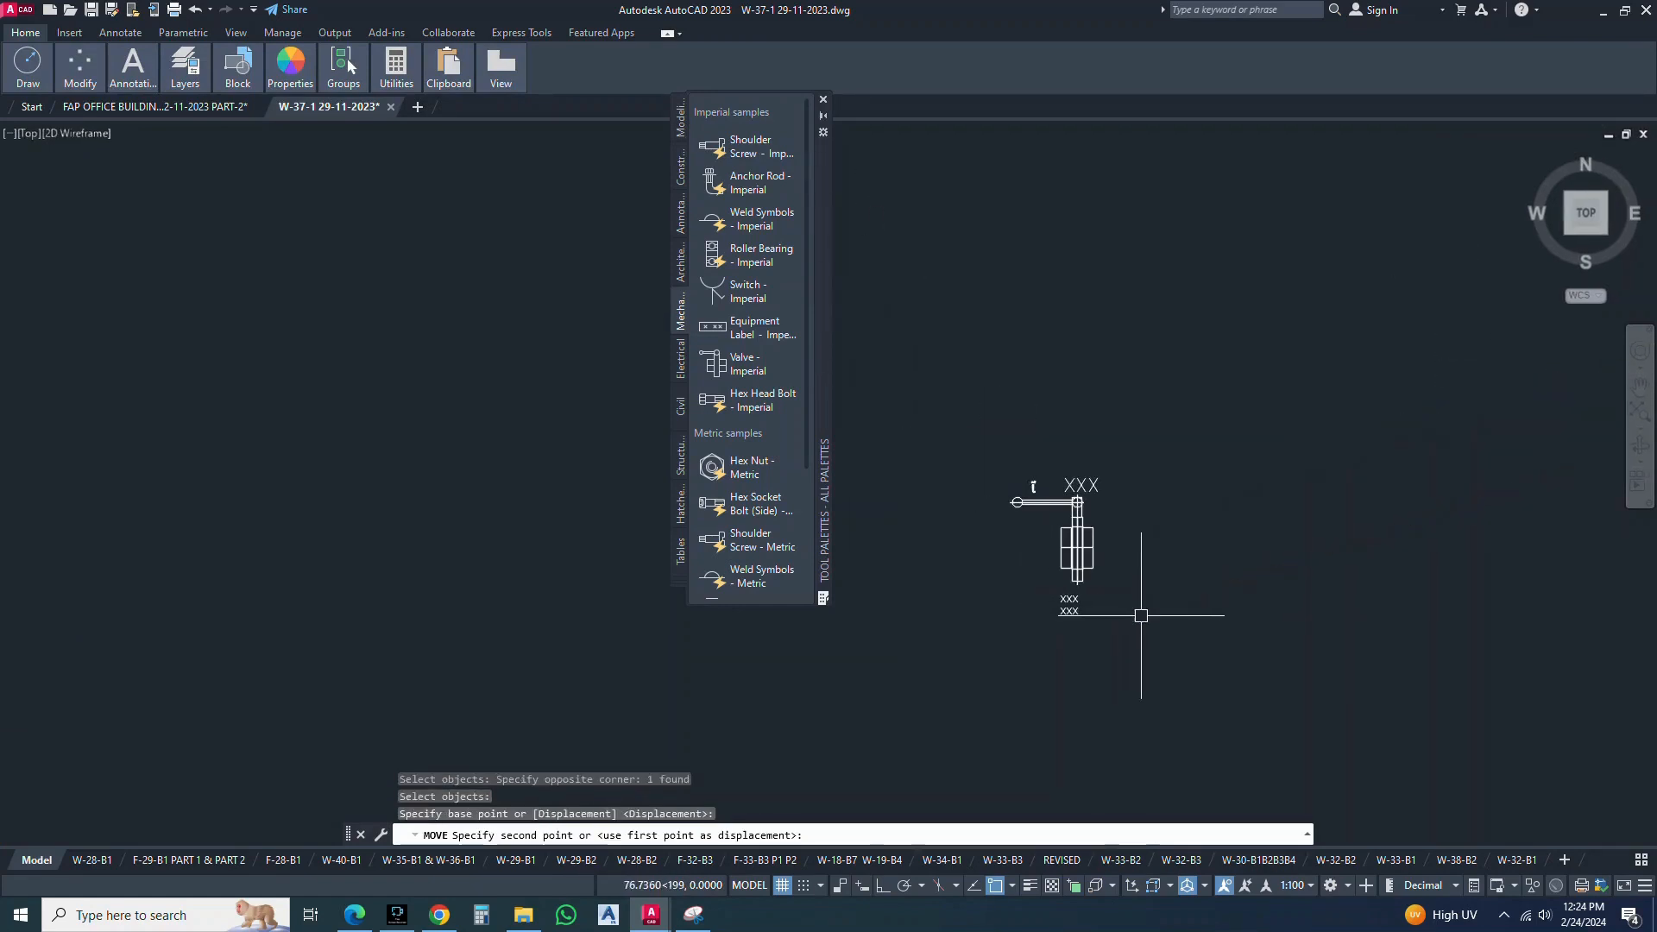
key(Escape)
Scale the valve block down again so its size is comparable to the anchor rod
text(scale)
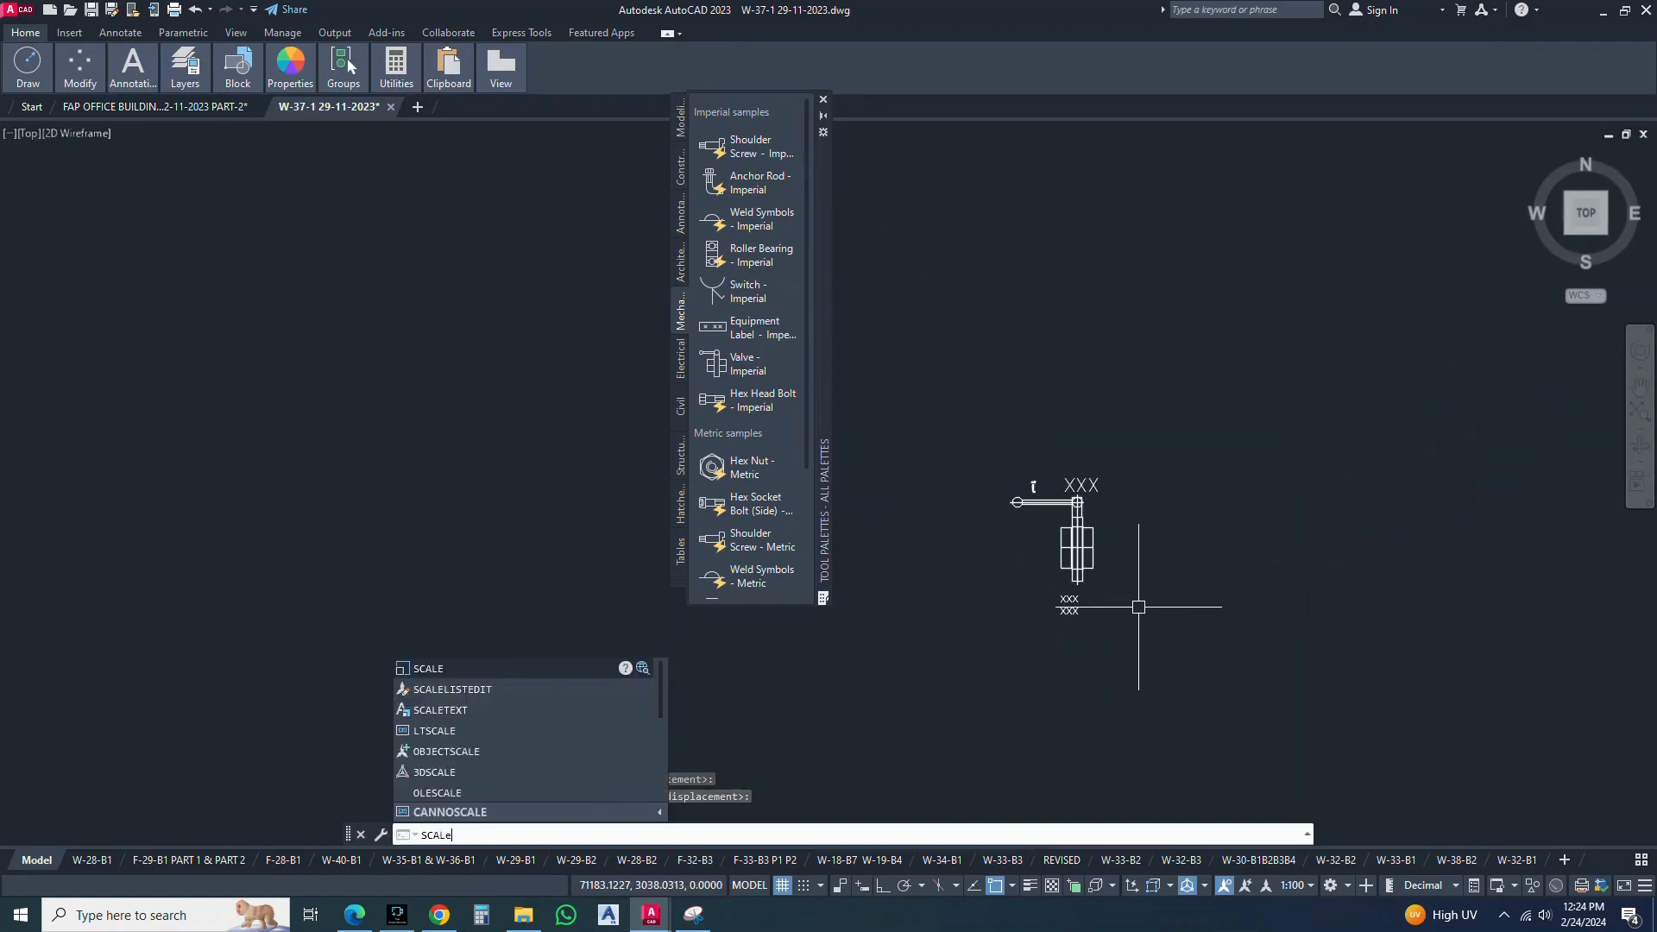
key(space)
click(1087, 573)
scroll(1092, 585, up, 2)
key(space)
click(1101, 588)
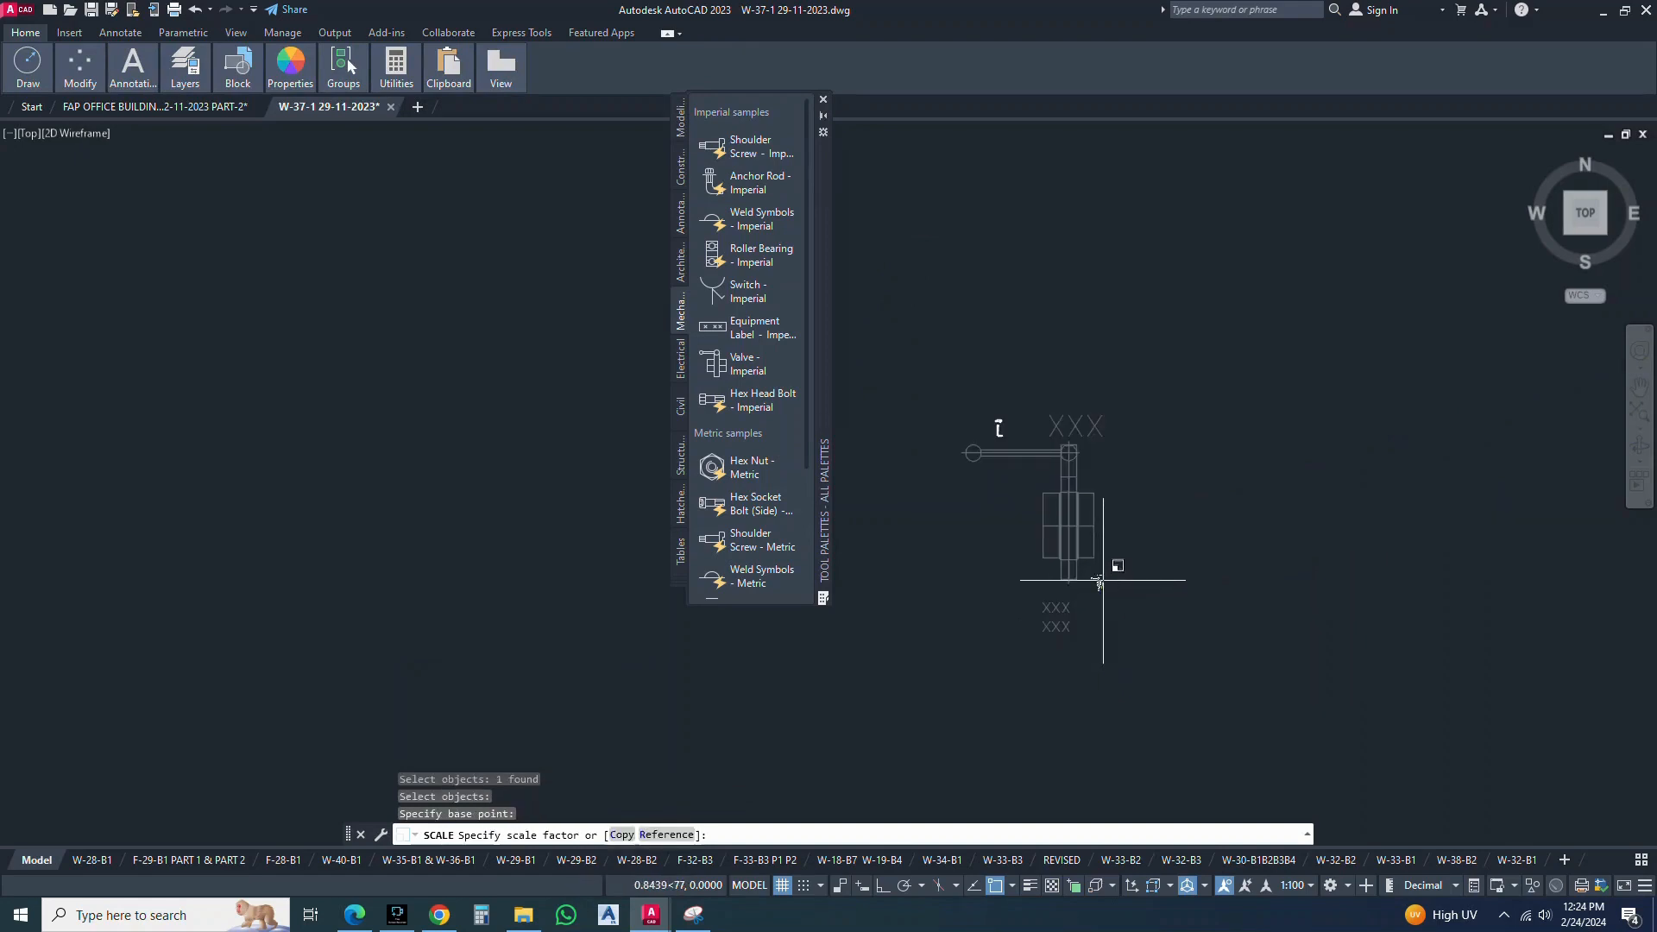
key(Escape)
Move the valve block directly below the anchor rod
scroll(1094, 581, down, 3)
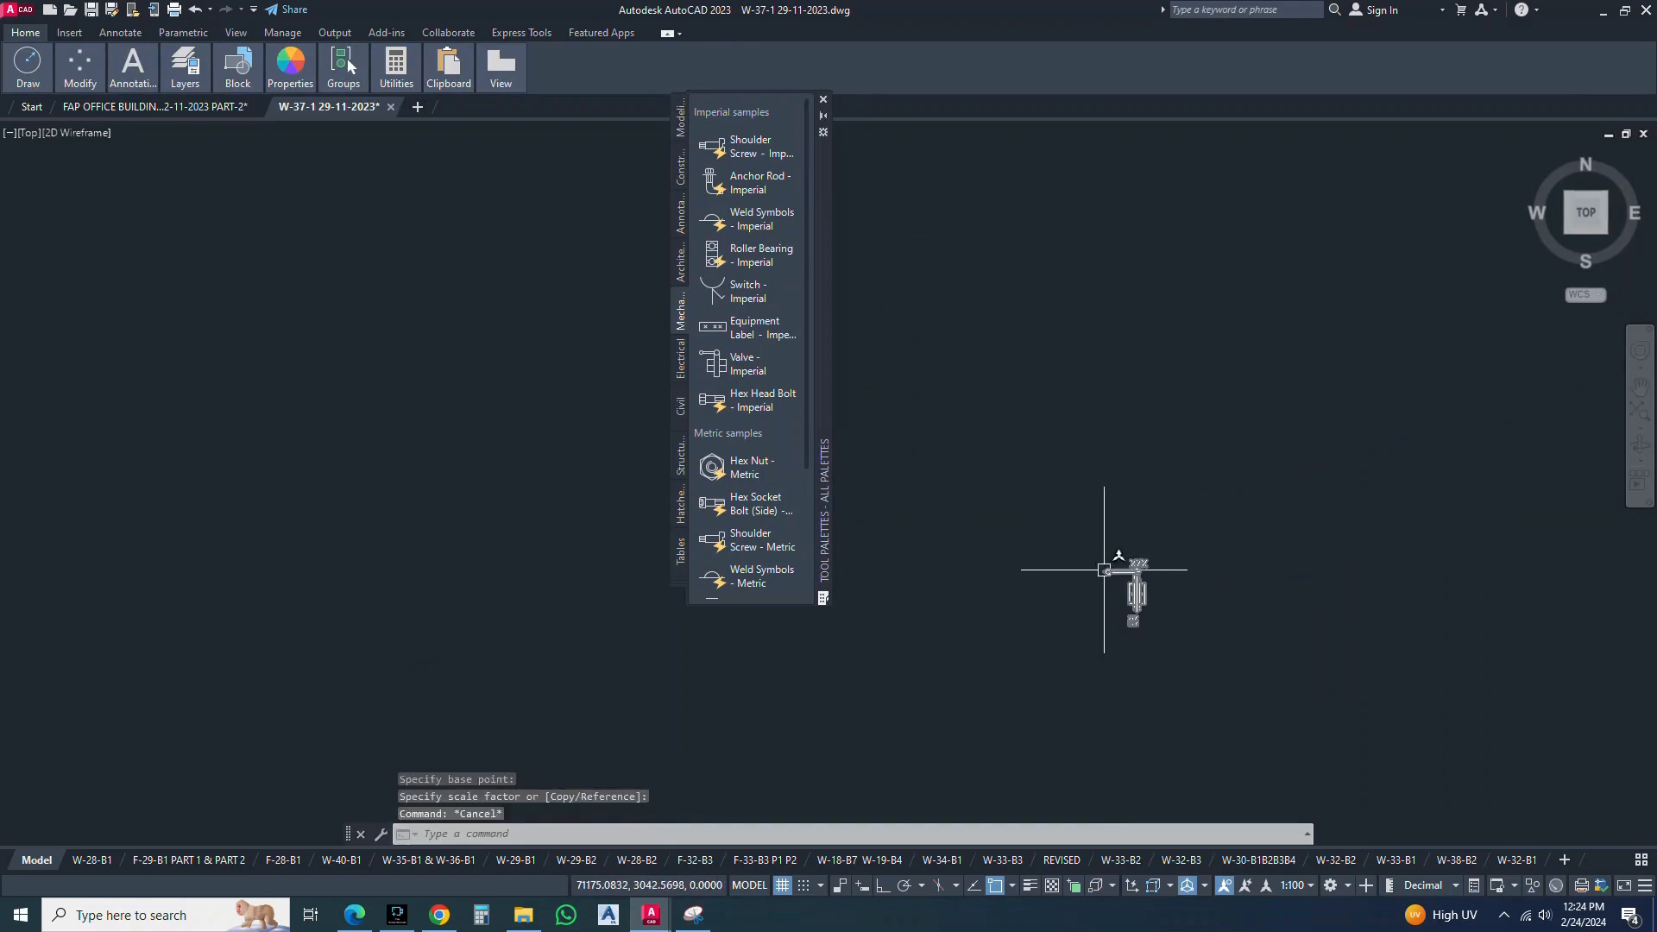
text(m)
key(space)
click(1166, 533)
click(1129, 594)
key(space)
click(1188, 585)
scroll(1145, 524, down, 3)
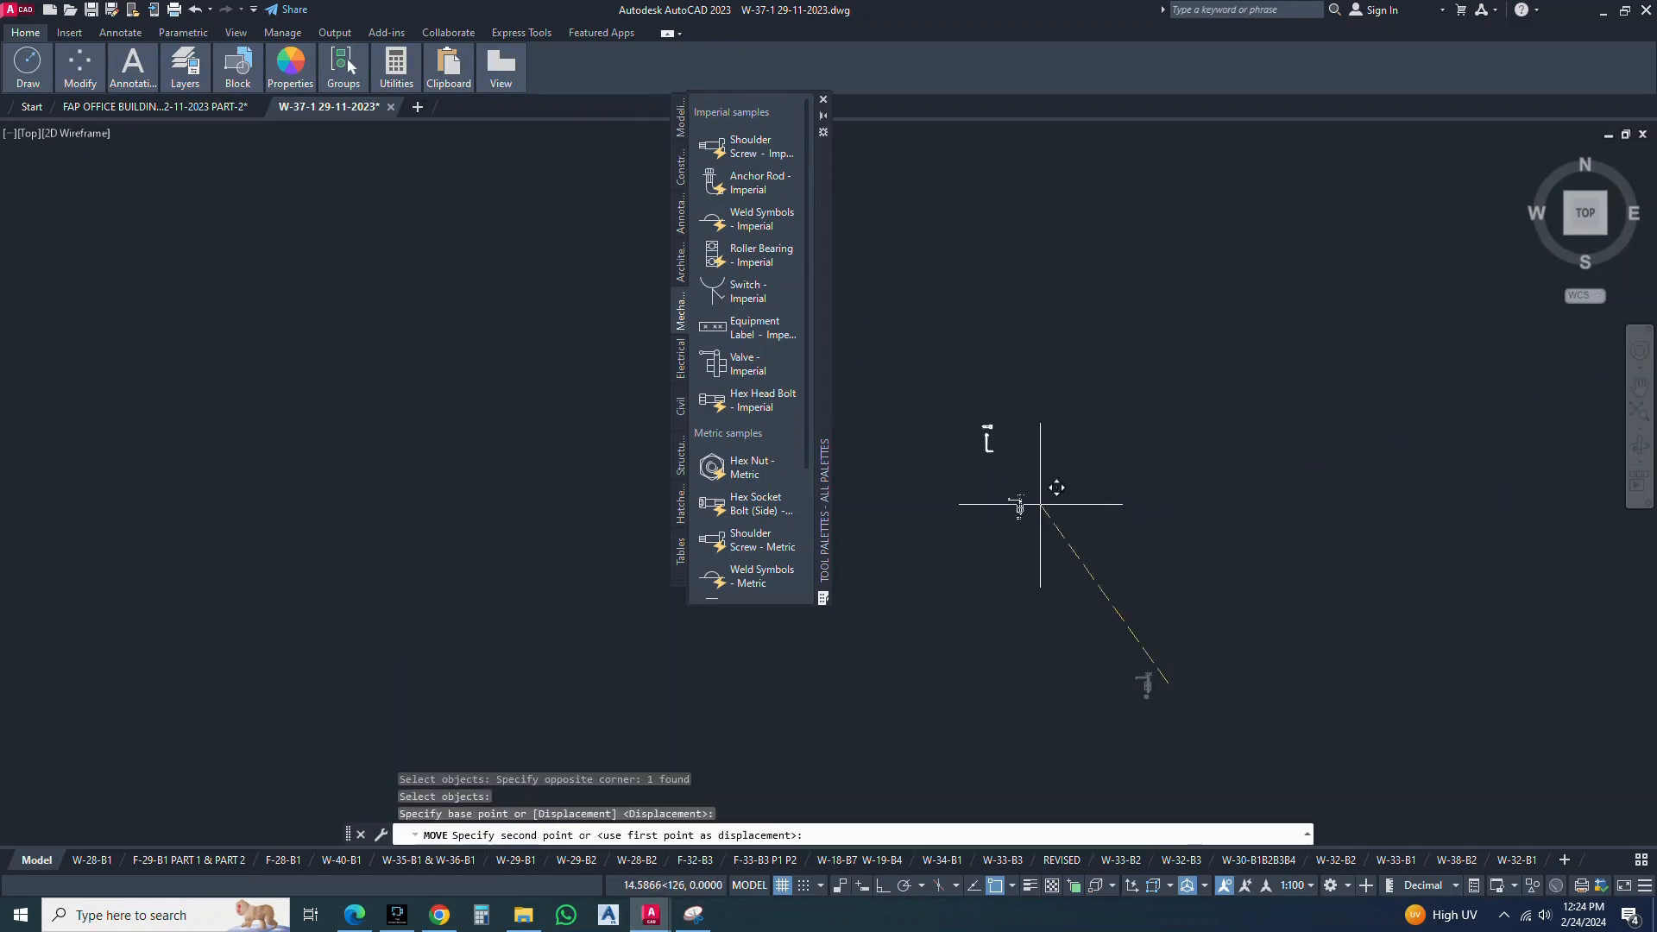
scroll(1026, 496, up, 6)
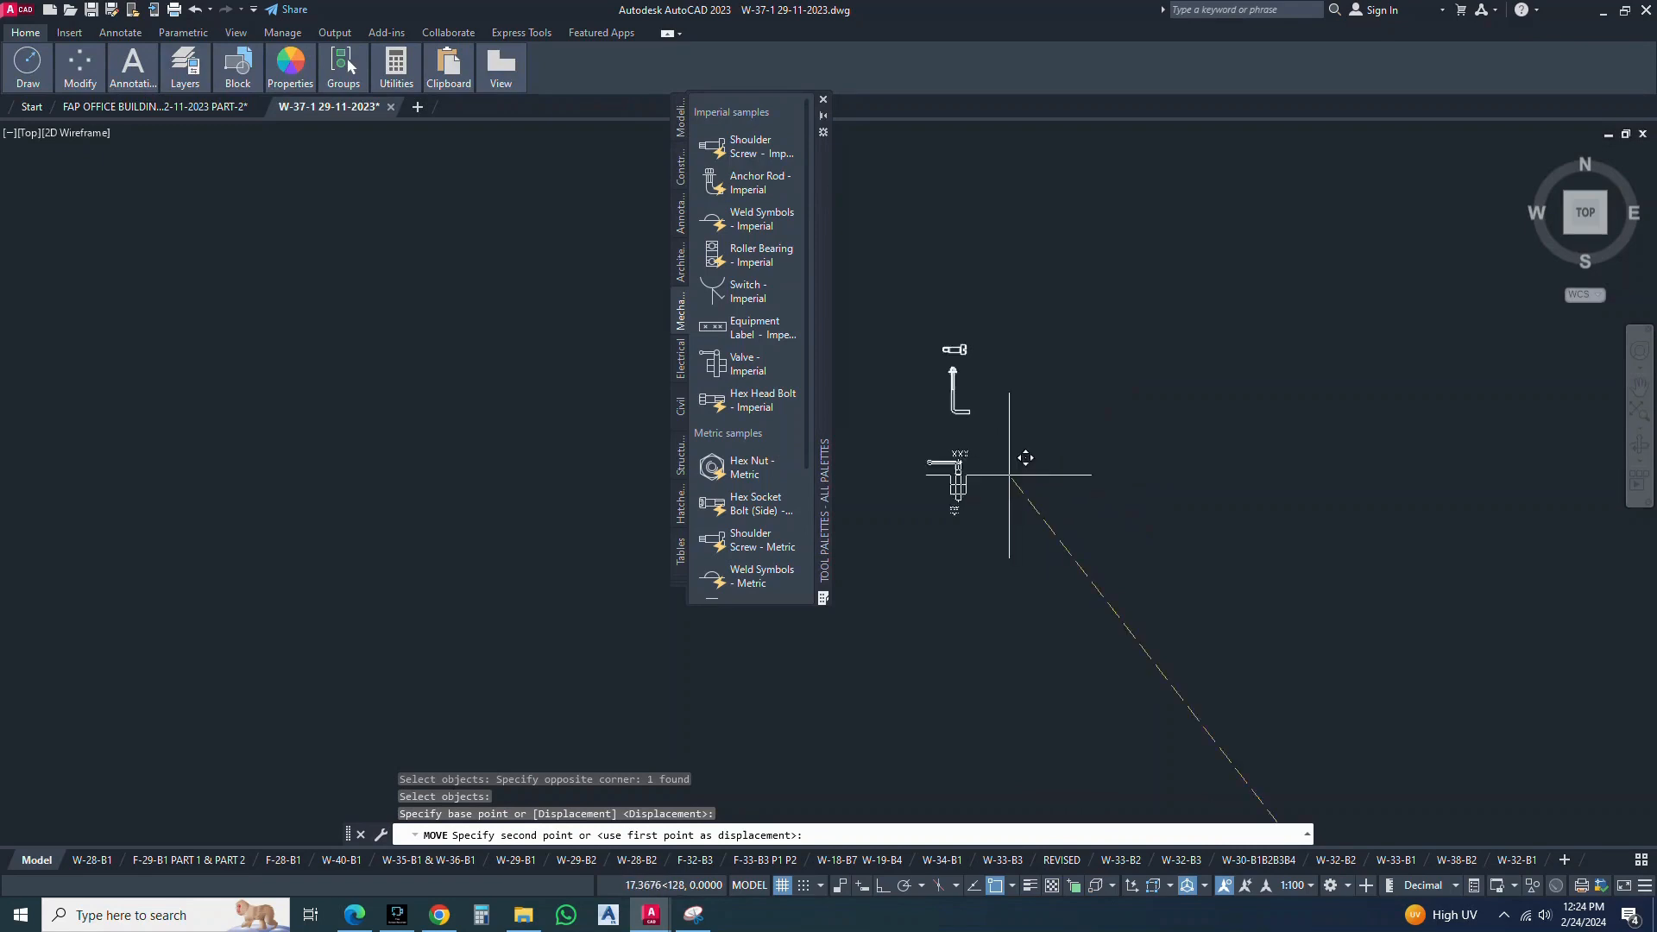
click(1287, 536)
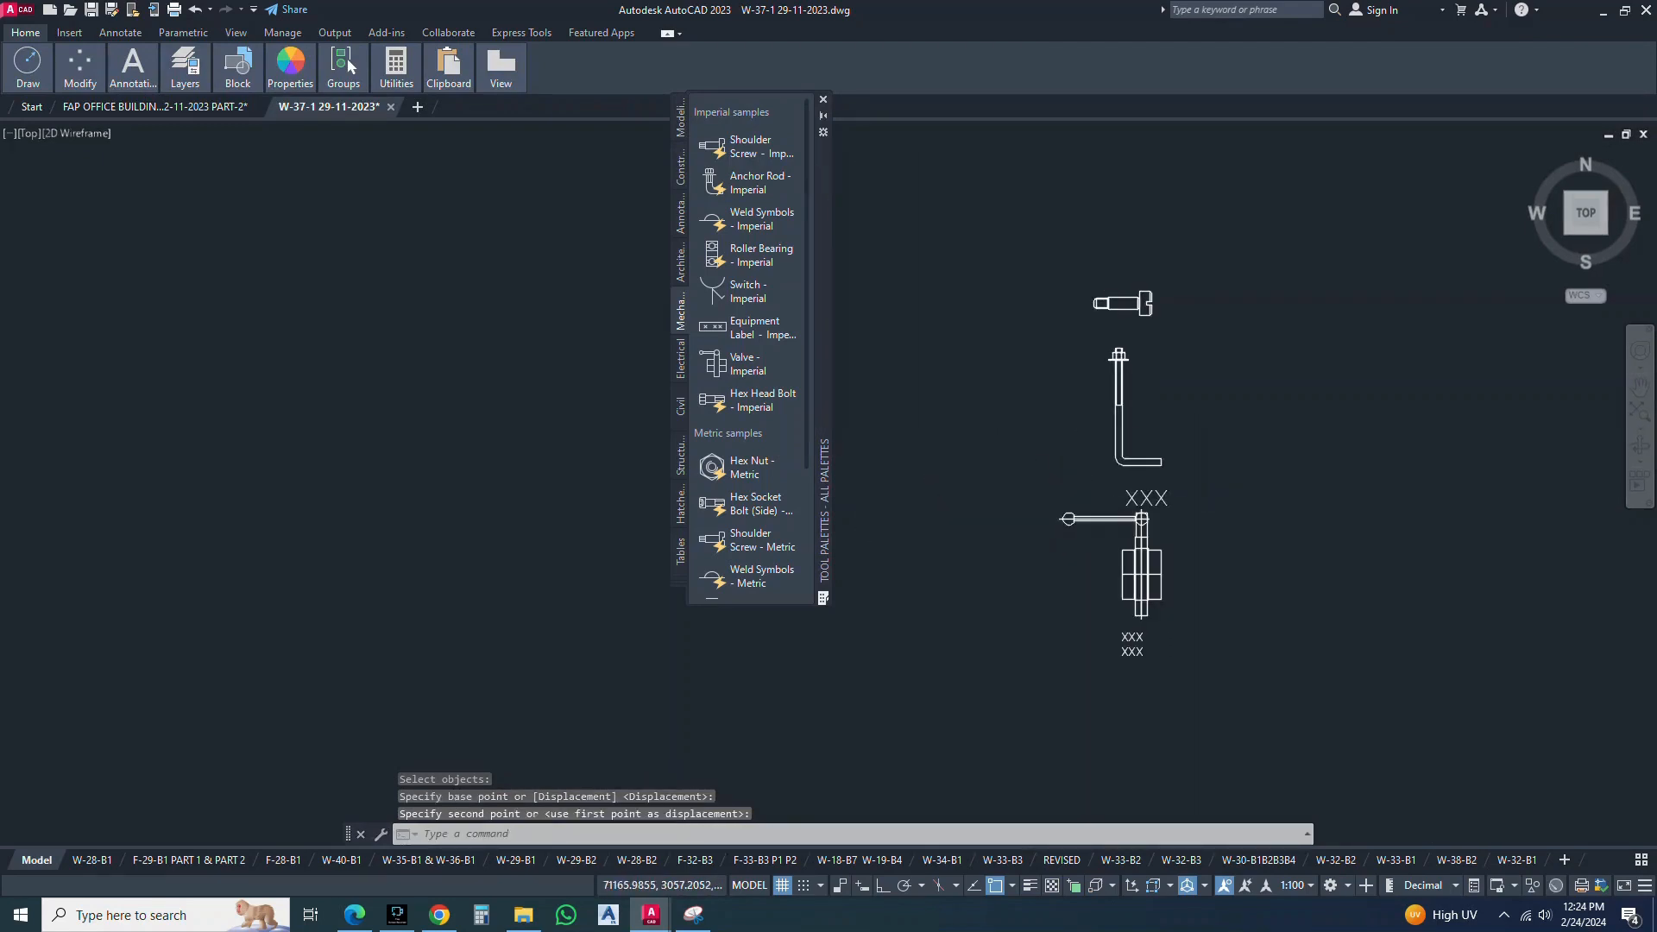
Explode the valve block and erase its attribute labels ATT_DVLBL, ATT_DVDES and ATT_DVSUP
text(x)
key(space)
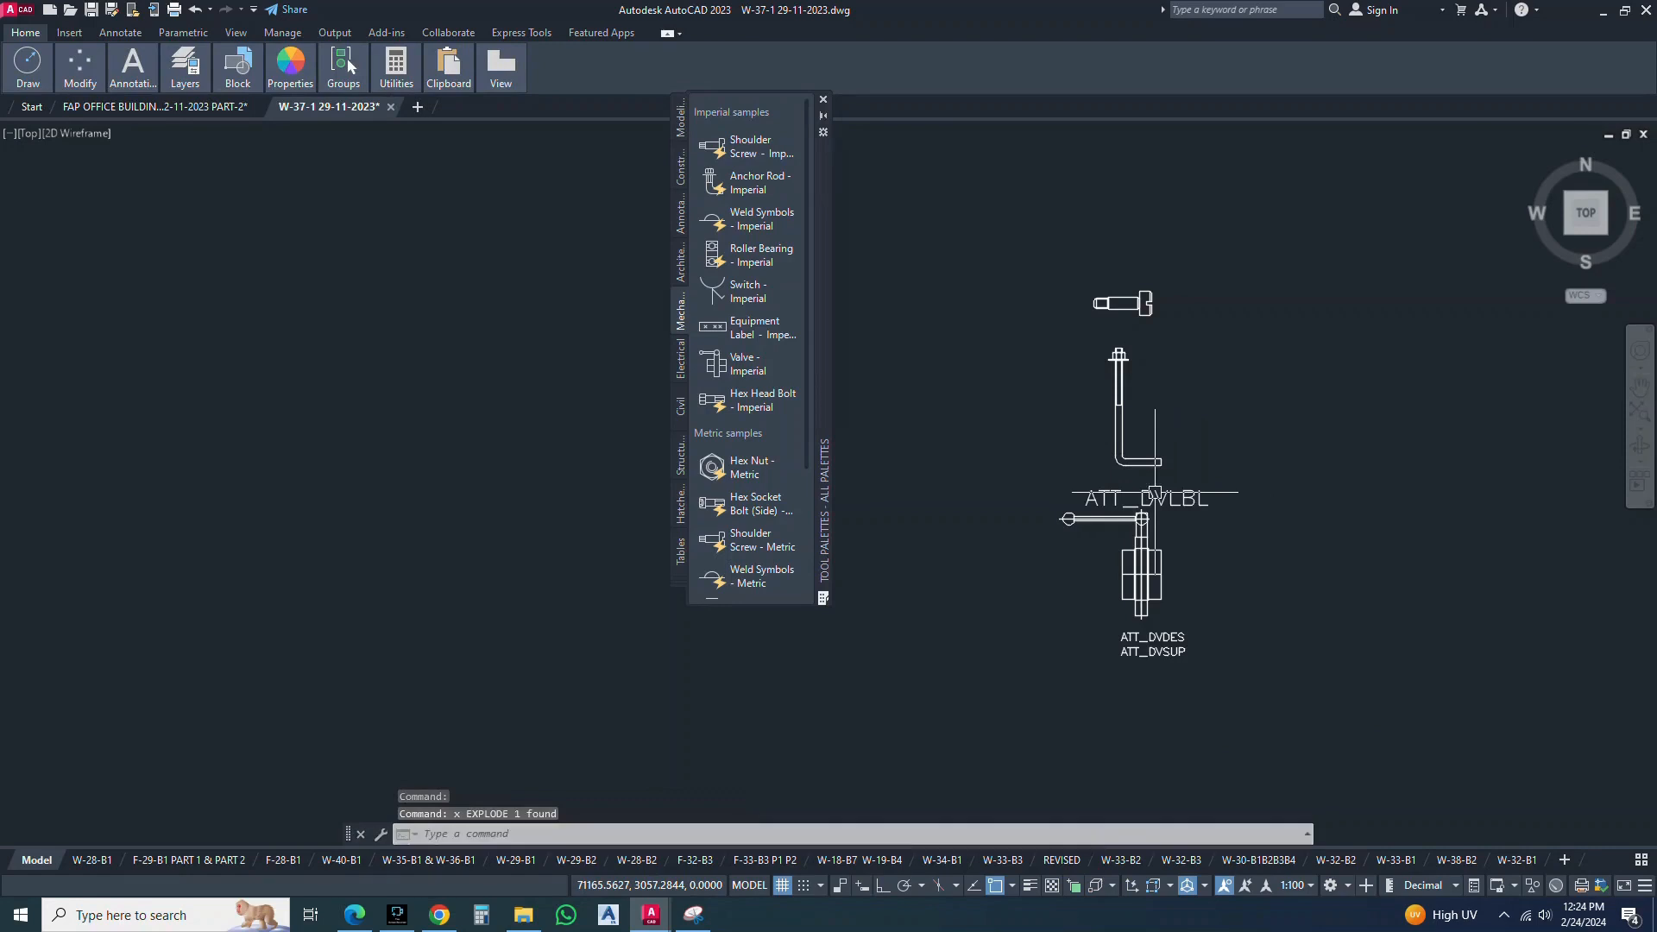
key(Escape)
click(1165, 493)
text(e)
key(space)
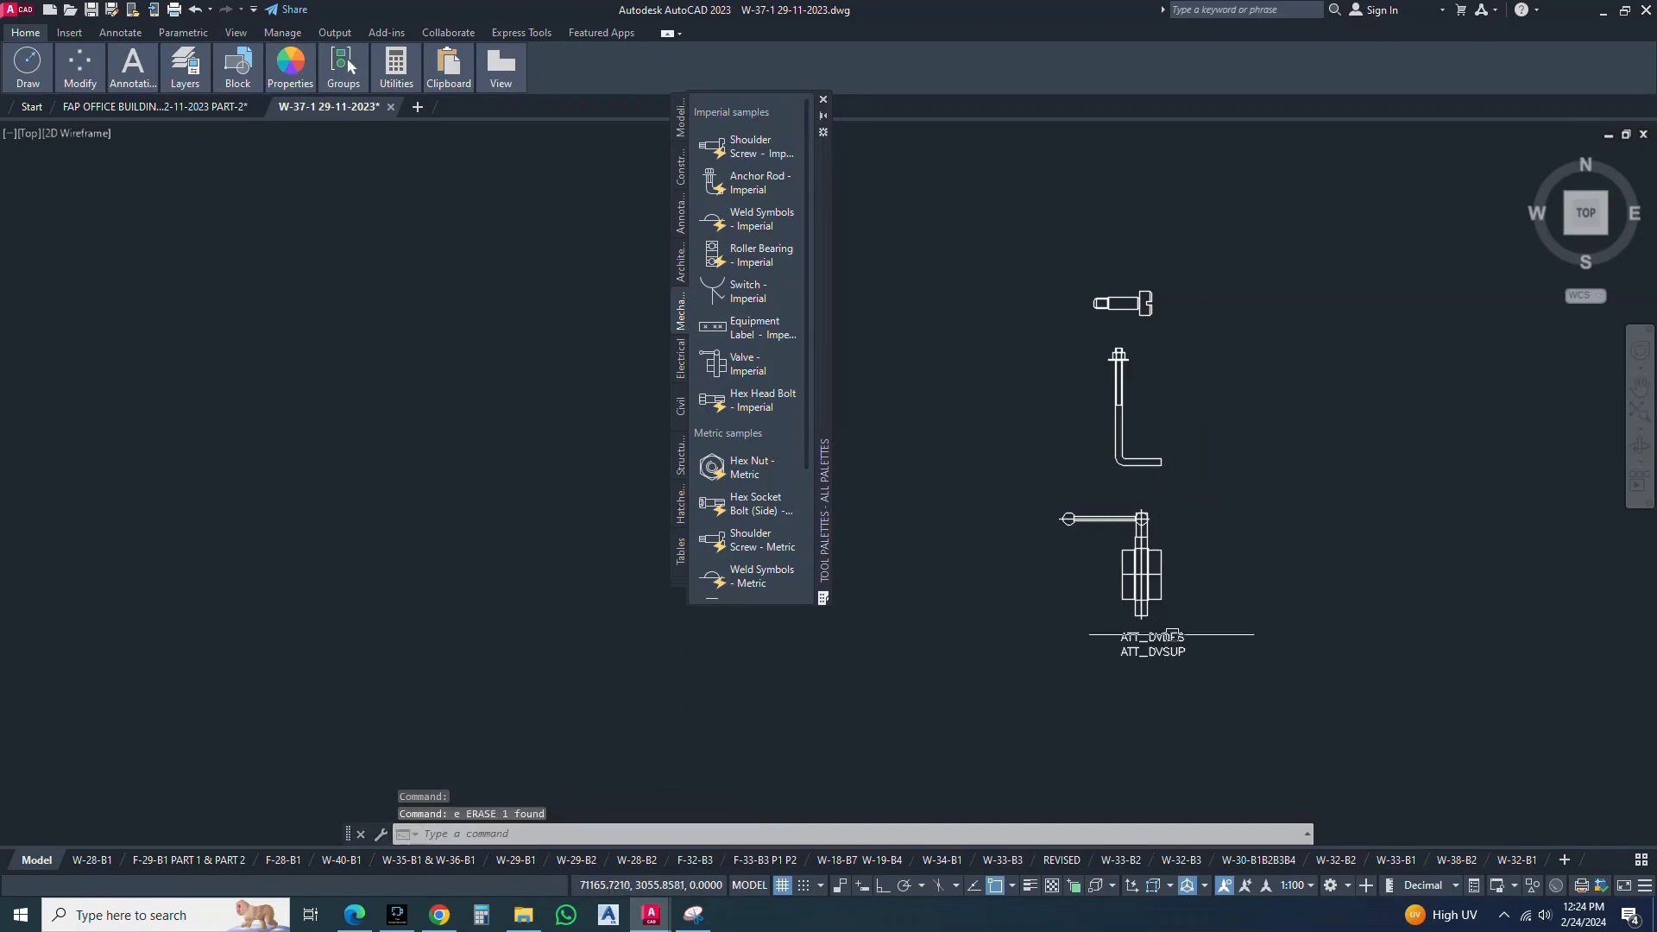
click(1190, 712)
click(1161, 636)
text(e)
key(space)
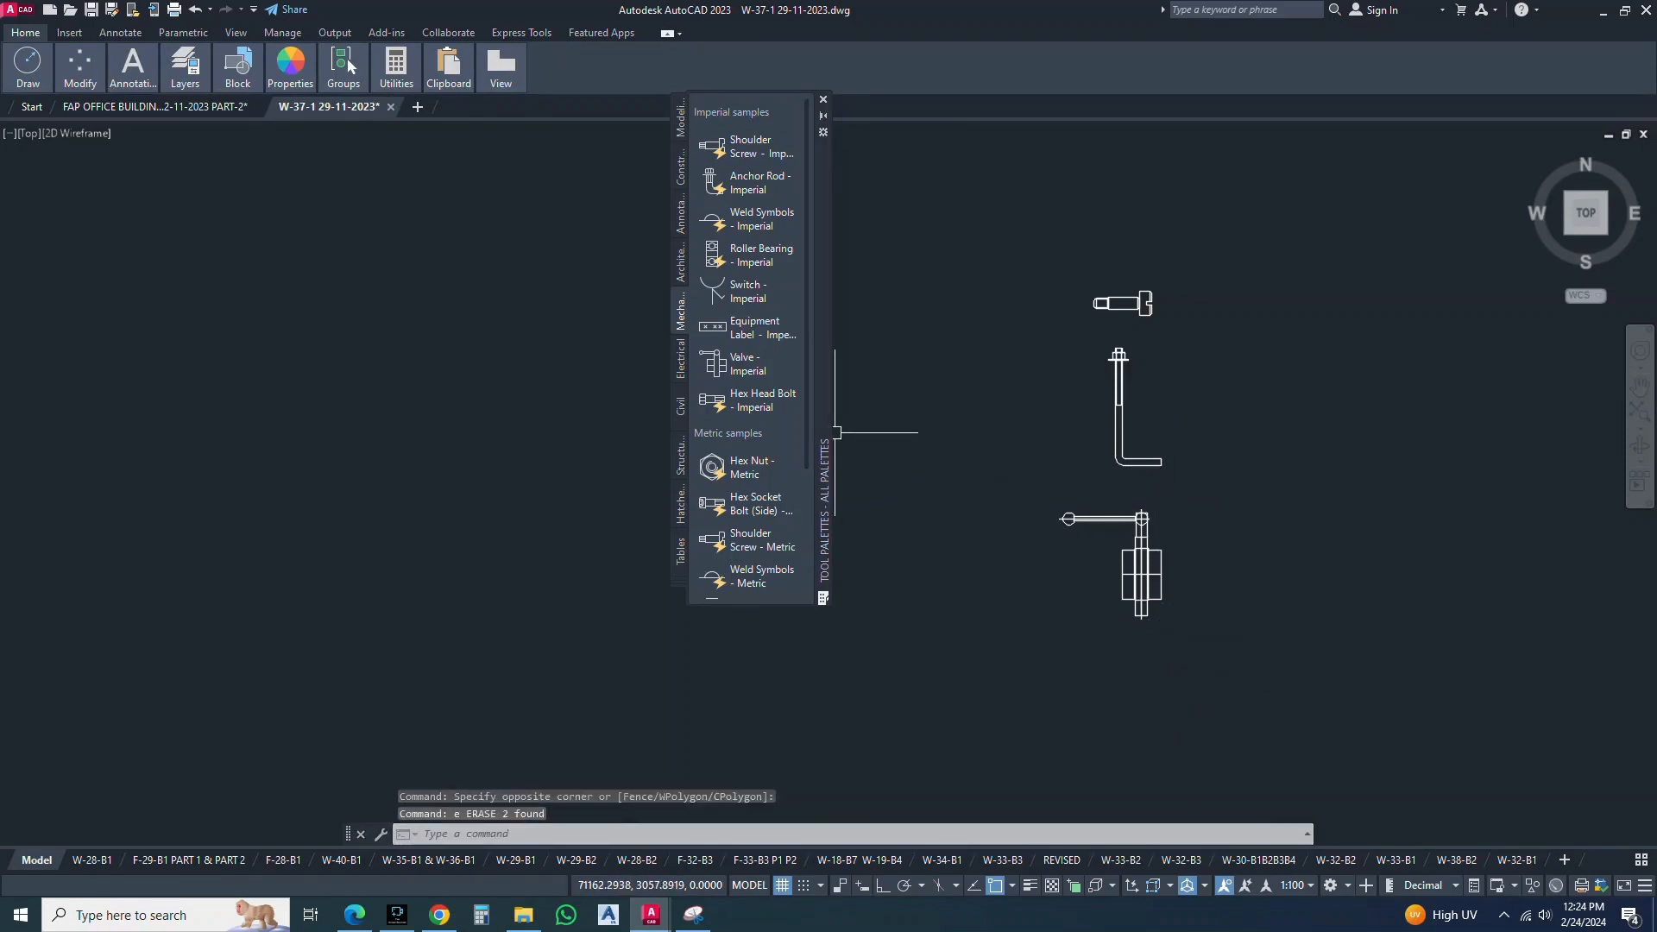
Place a Hex Head Bolt - Imperial block above the shoulder screw
click(751, 399)
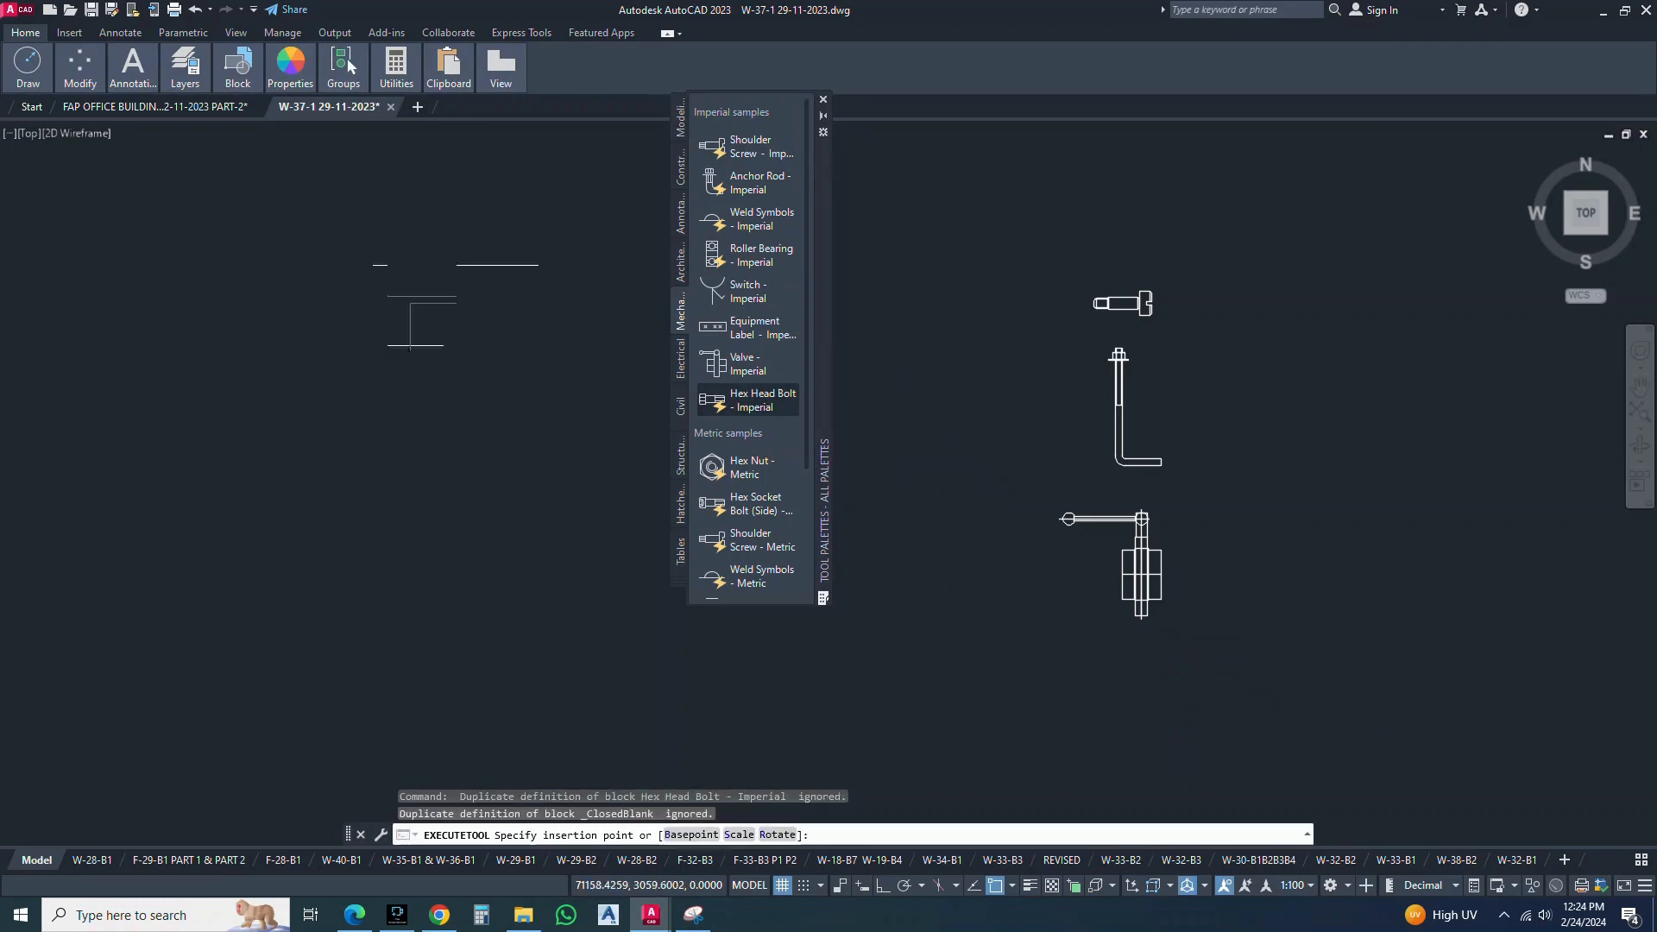
scroll(871, 474, down, 2)
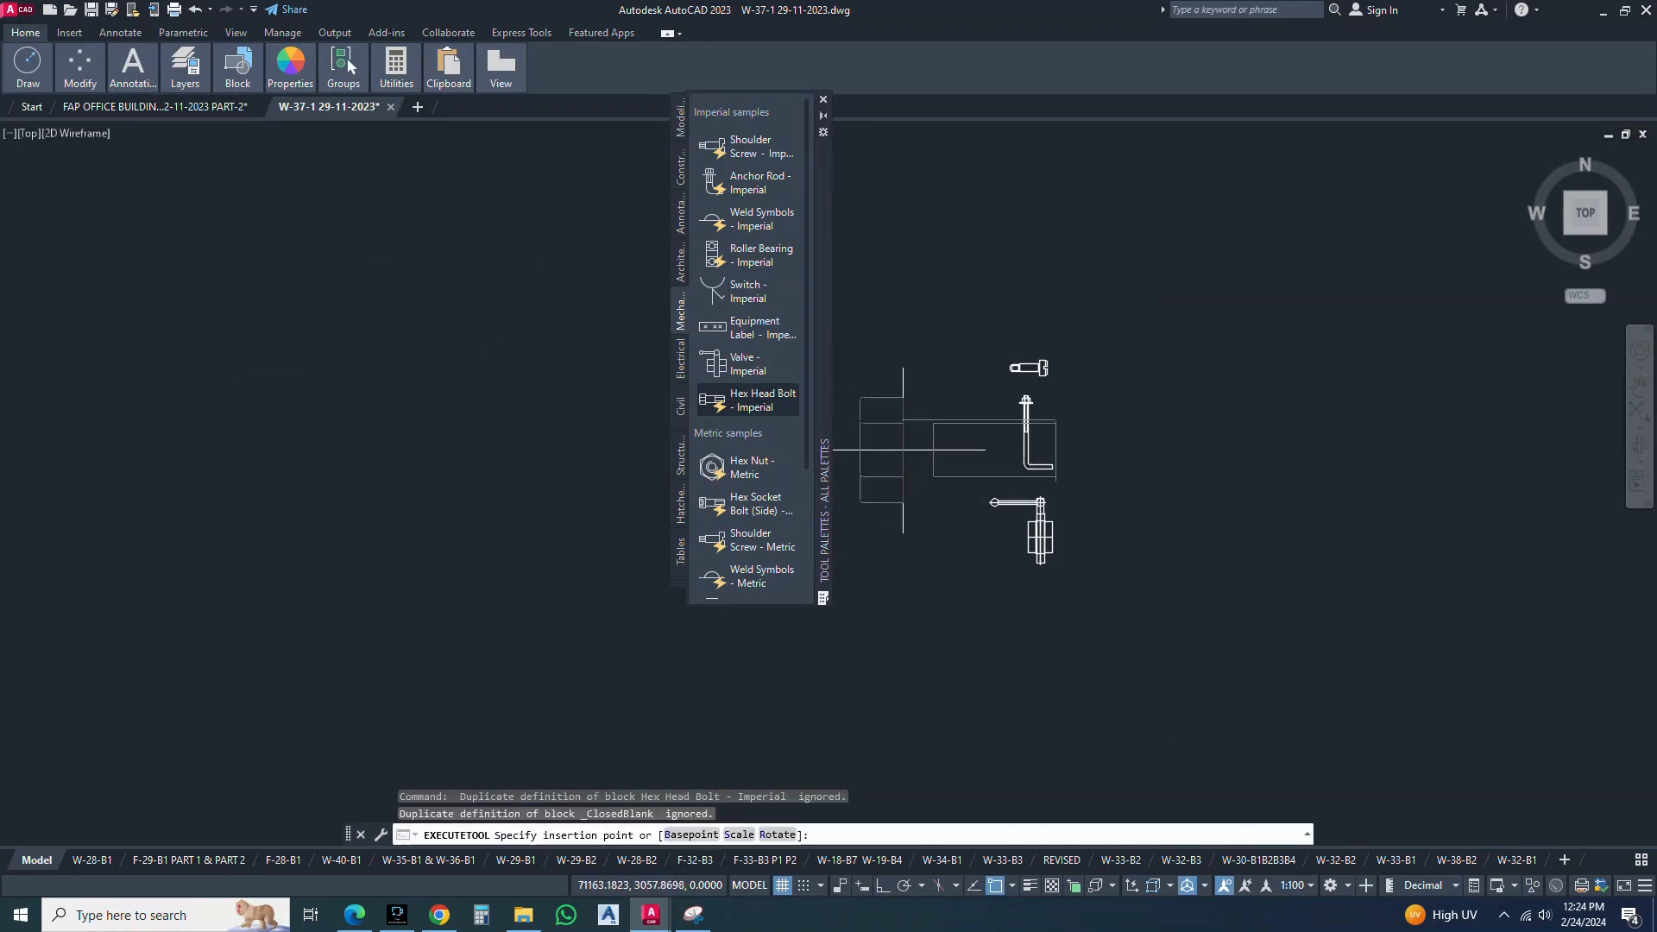
key(Escape)
Scale the hex head bolt down from a base point on its shank to about the shoulder screw's size
text(scal)
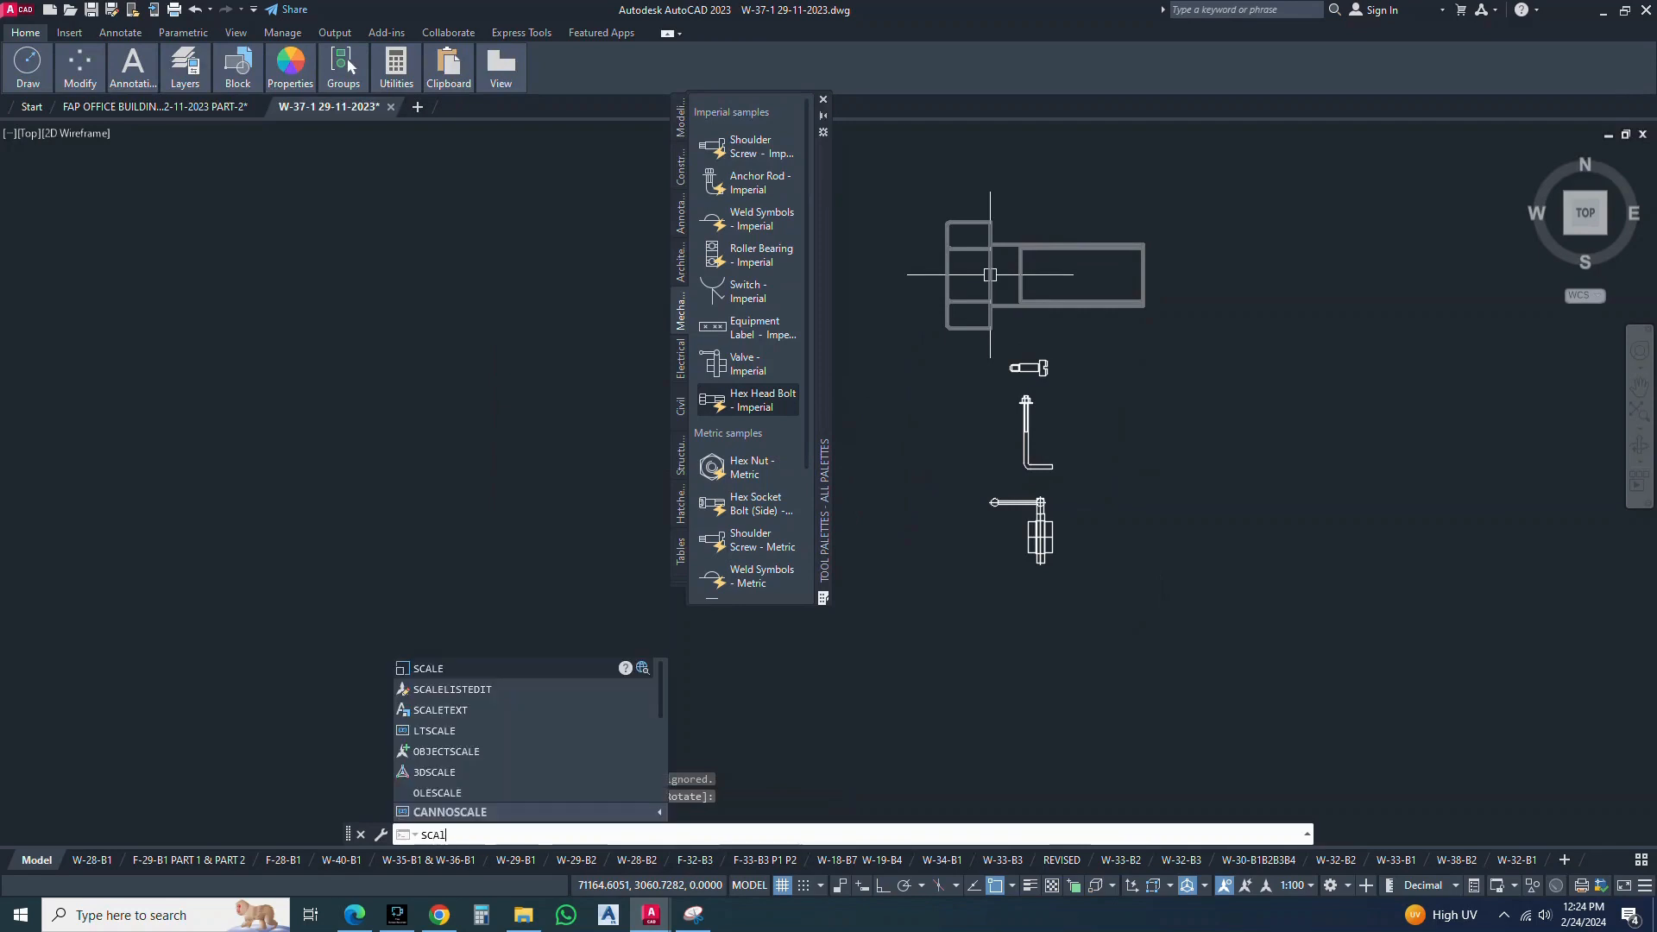
key(Return)
click(990, 275)
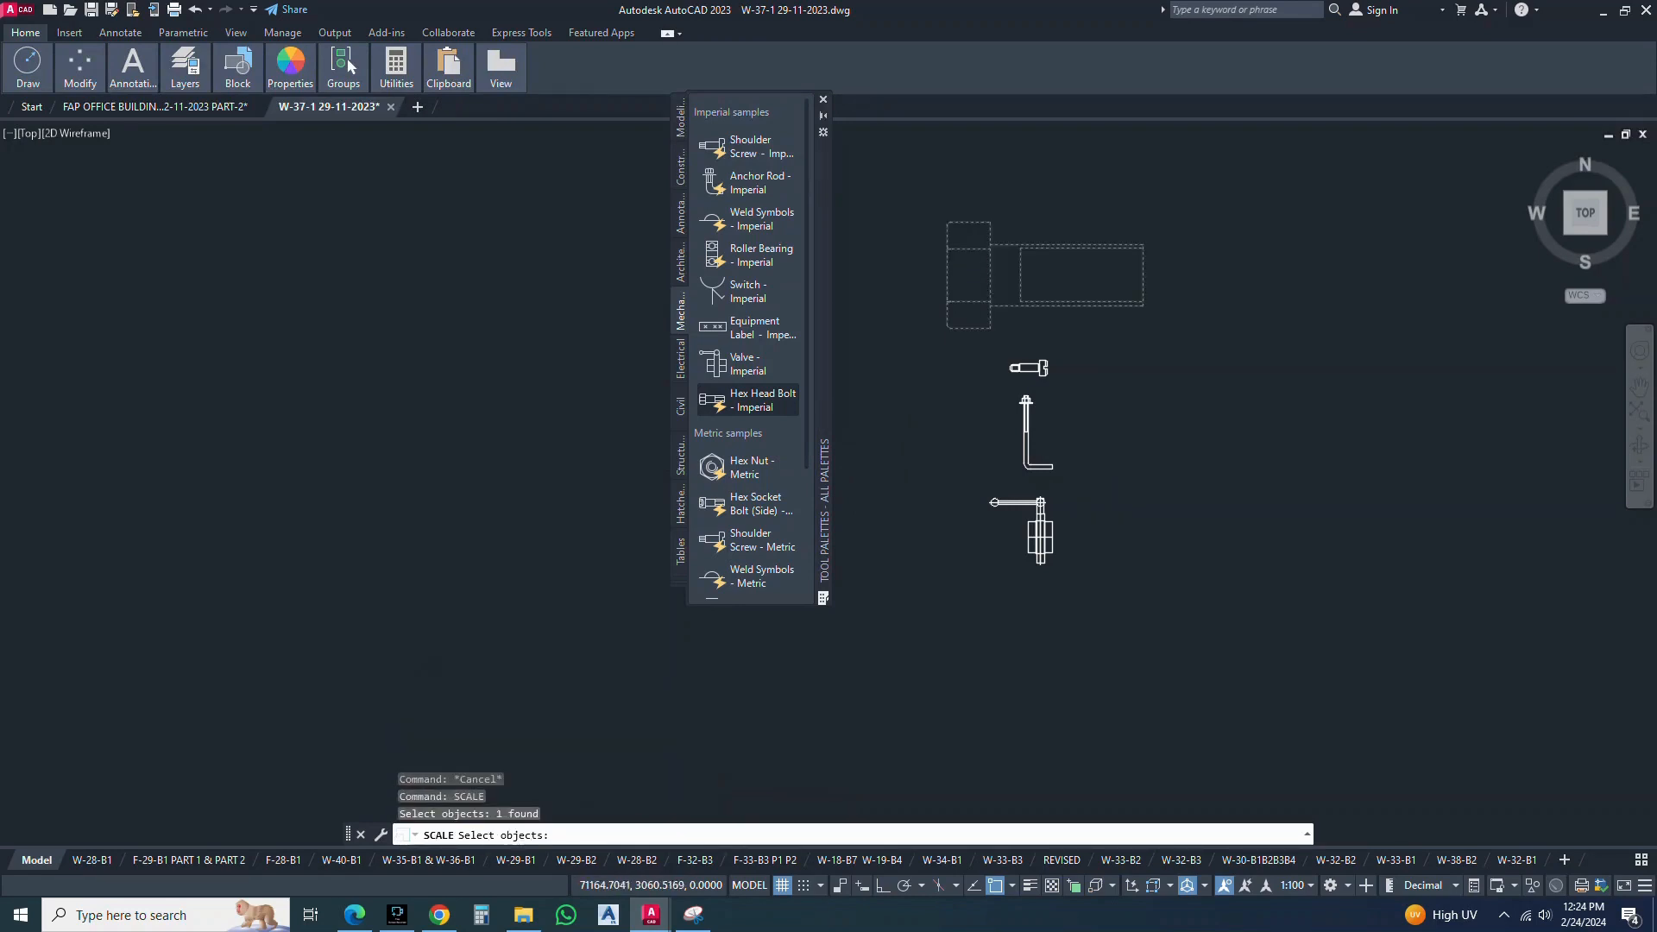
key(Return)
click(1004, 272)
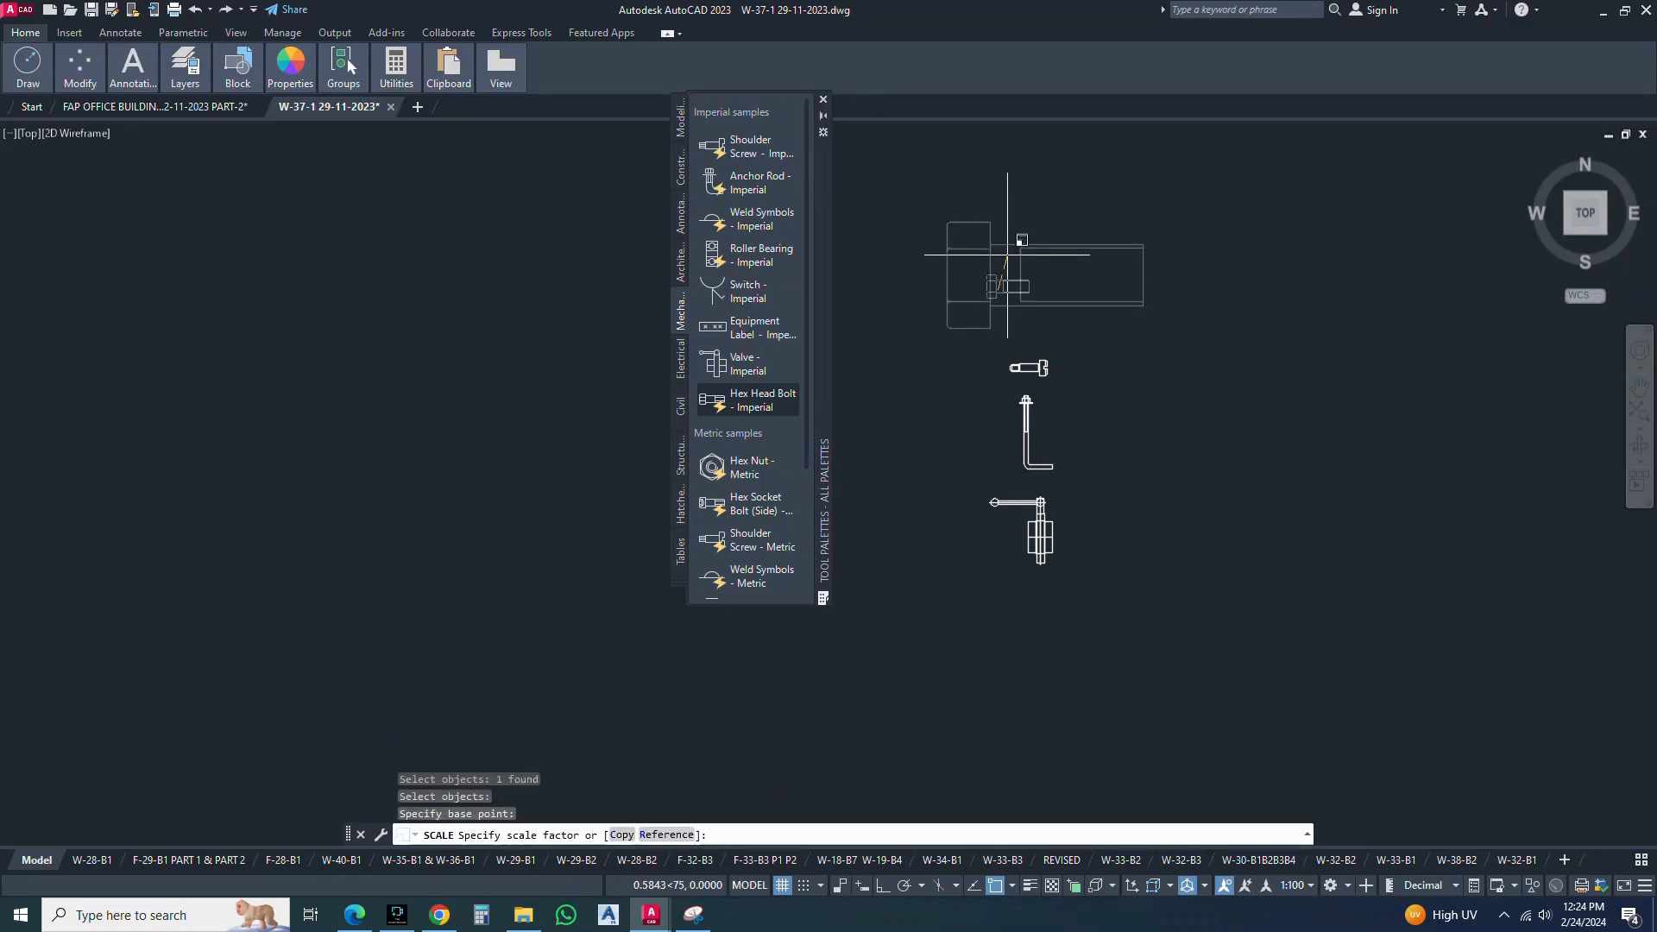
key(Escape)
Move the scaled hex head bolt directly below the valve
text(m)
key(Return)
click(1001, 286)
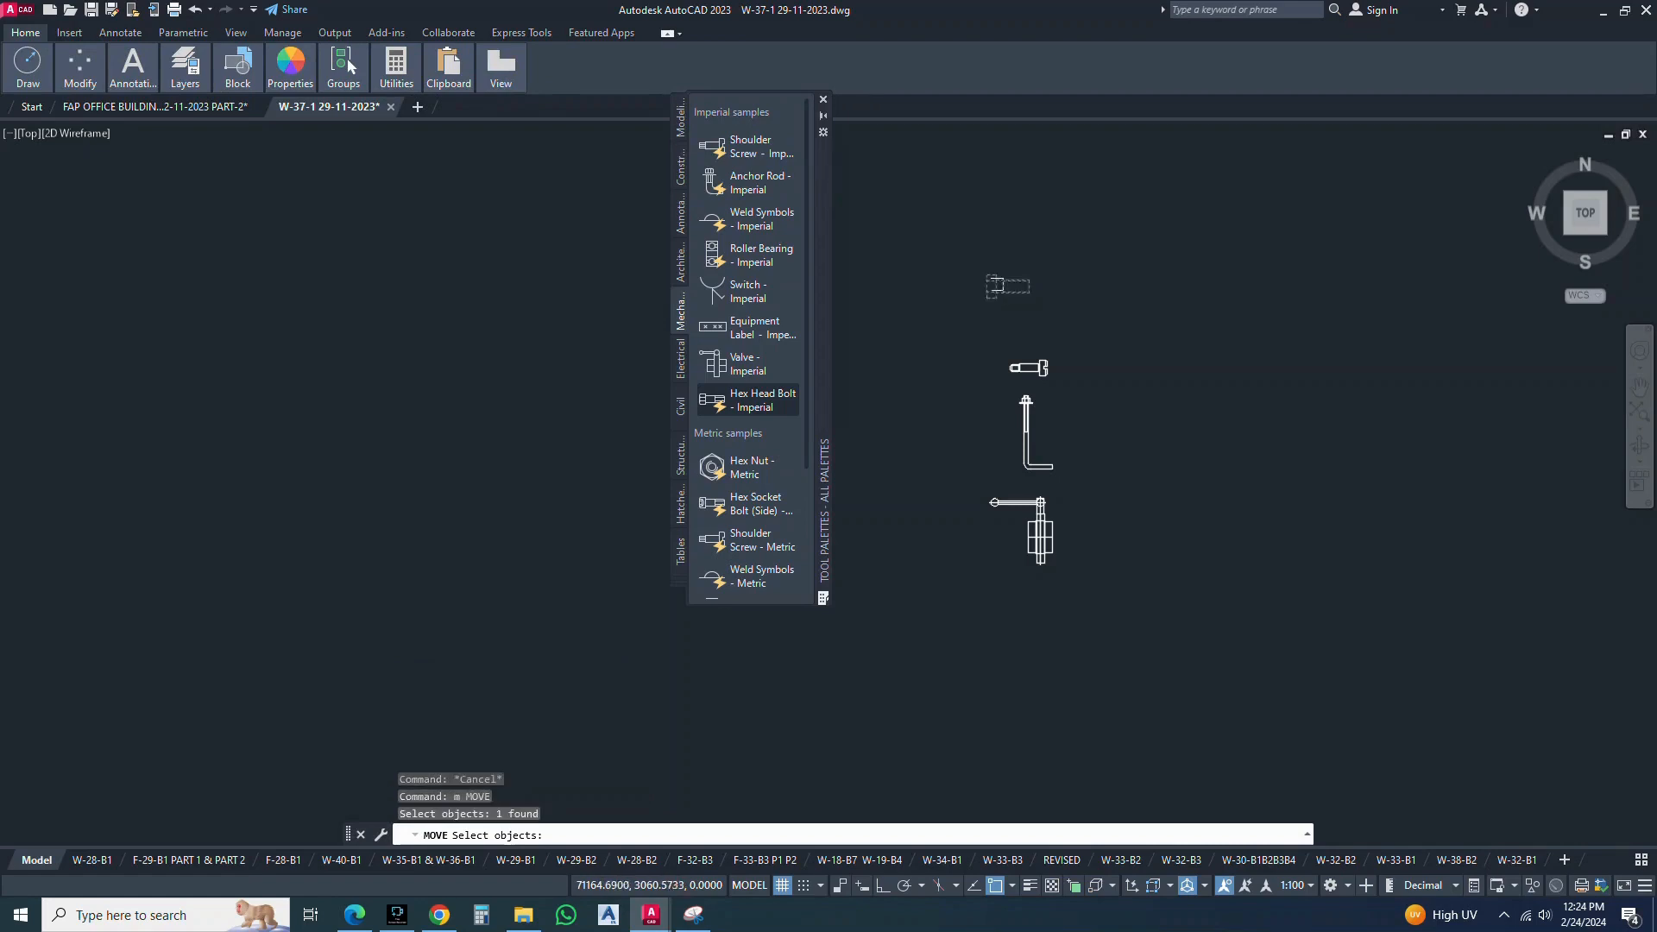
key(Return)
click(1079, 285)
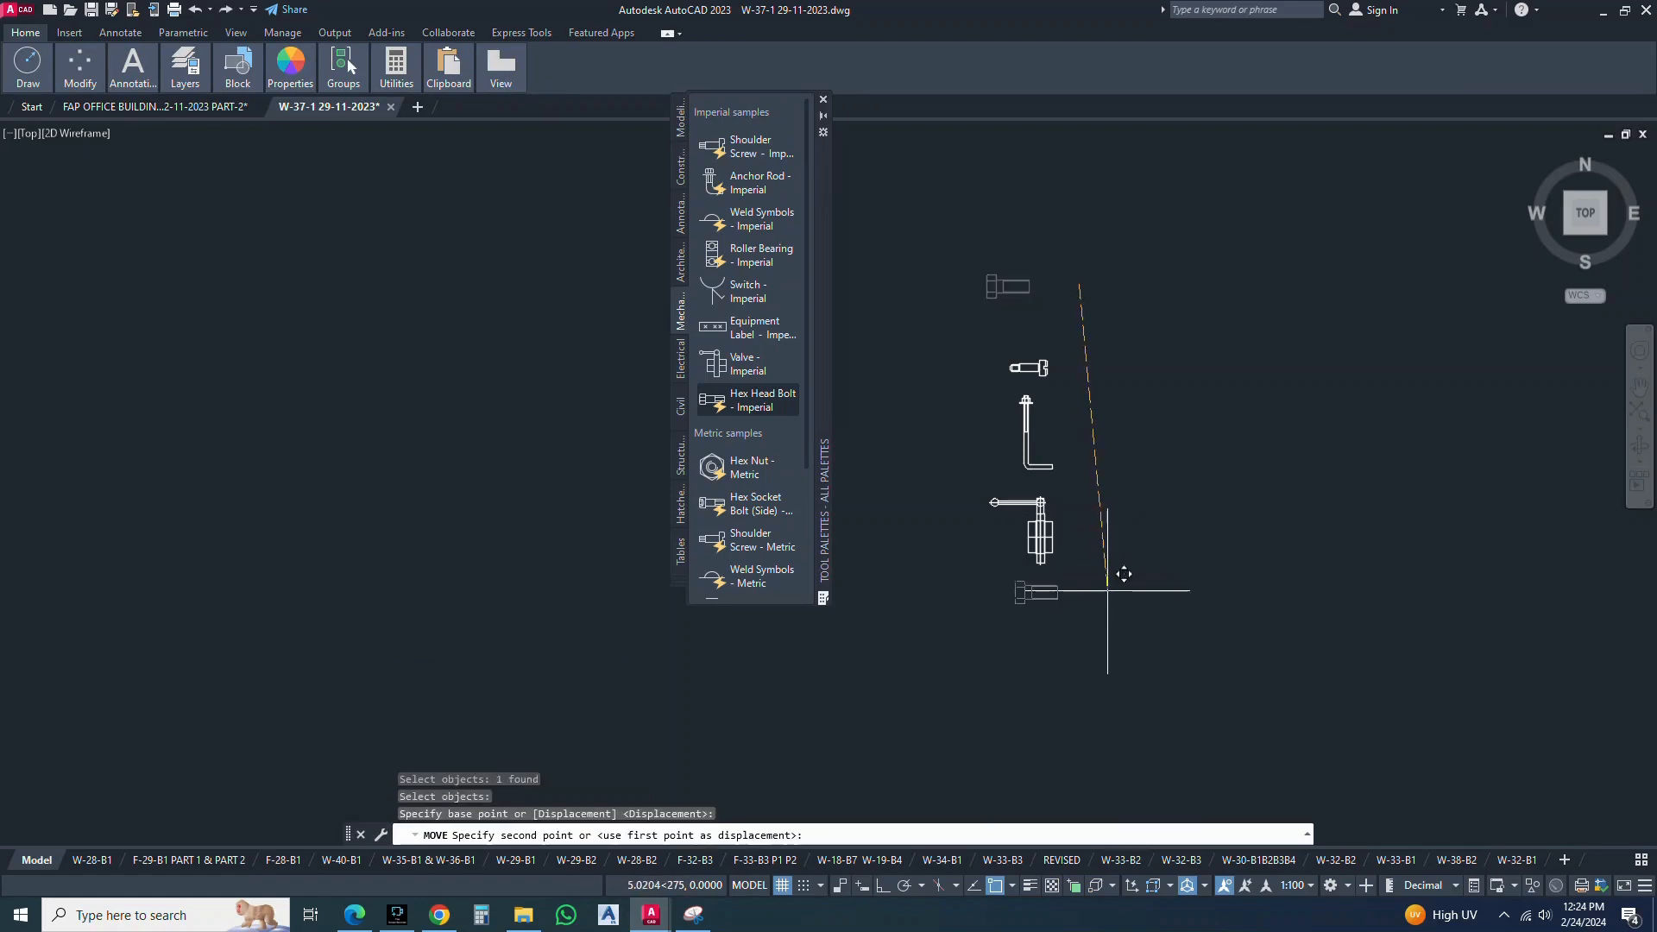
click(1108, 596)
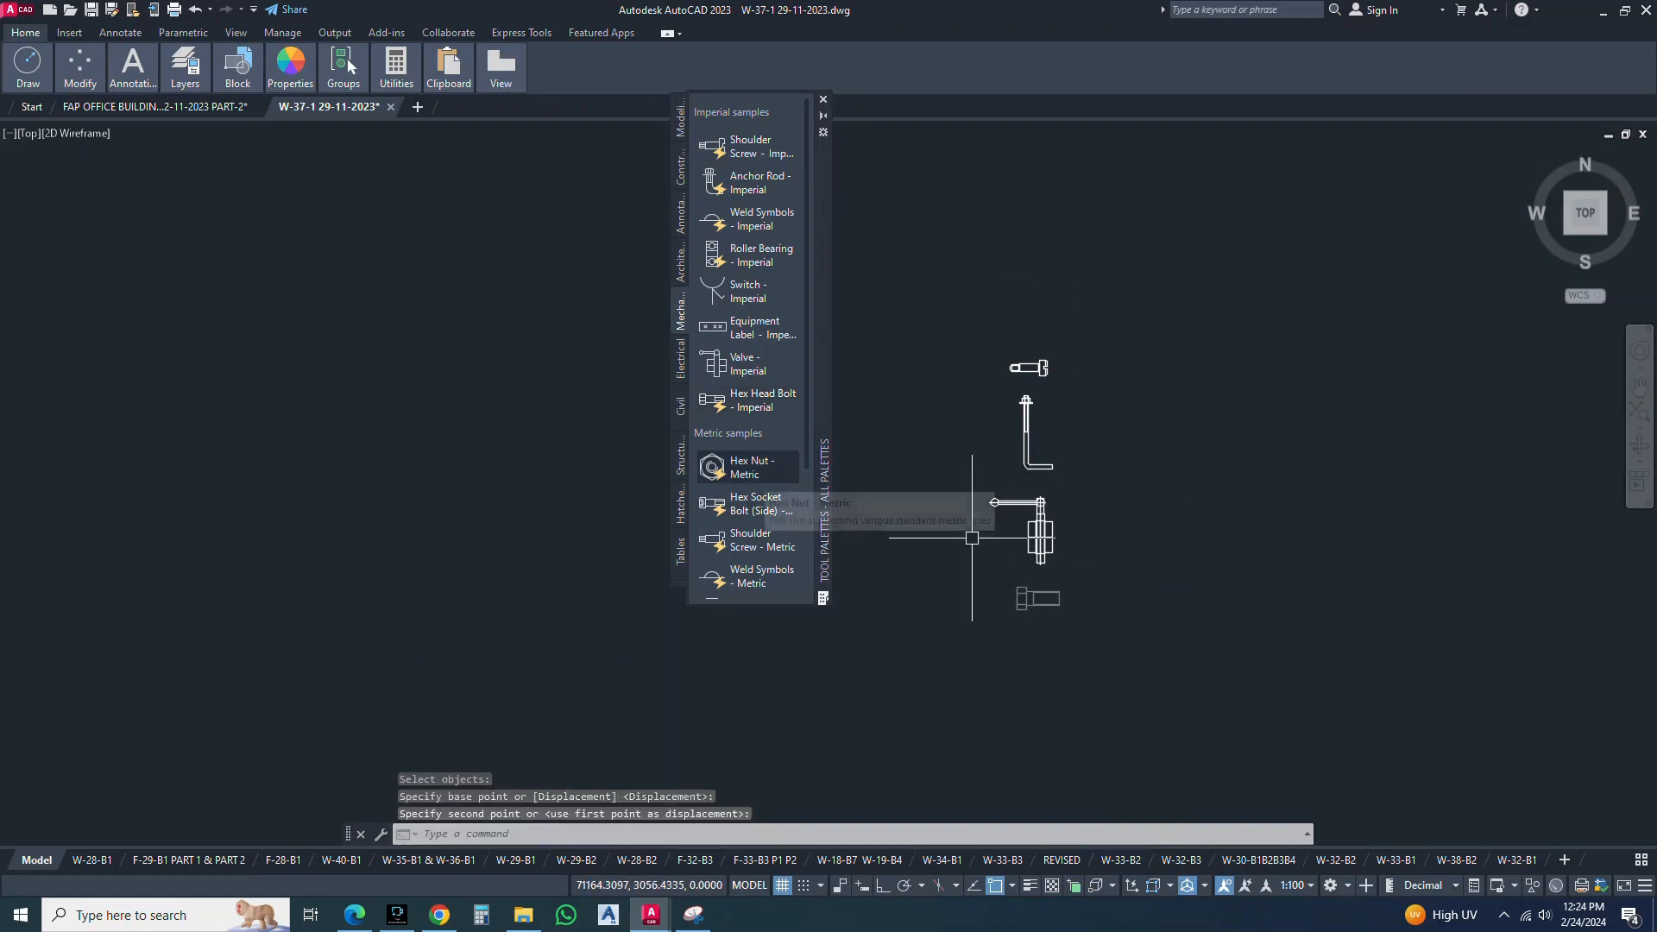
Place a Hex Nut - Metric block below the hex head bolt and a Shoulder Screw - Metric block below the nut
click(744, 467)
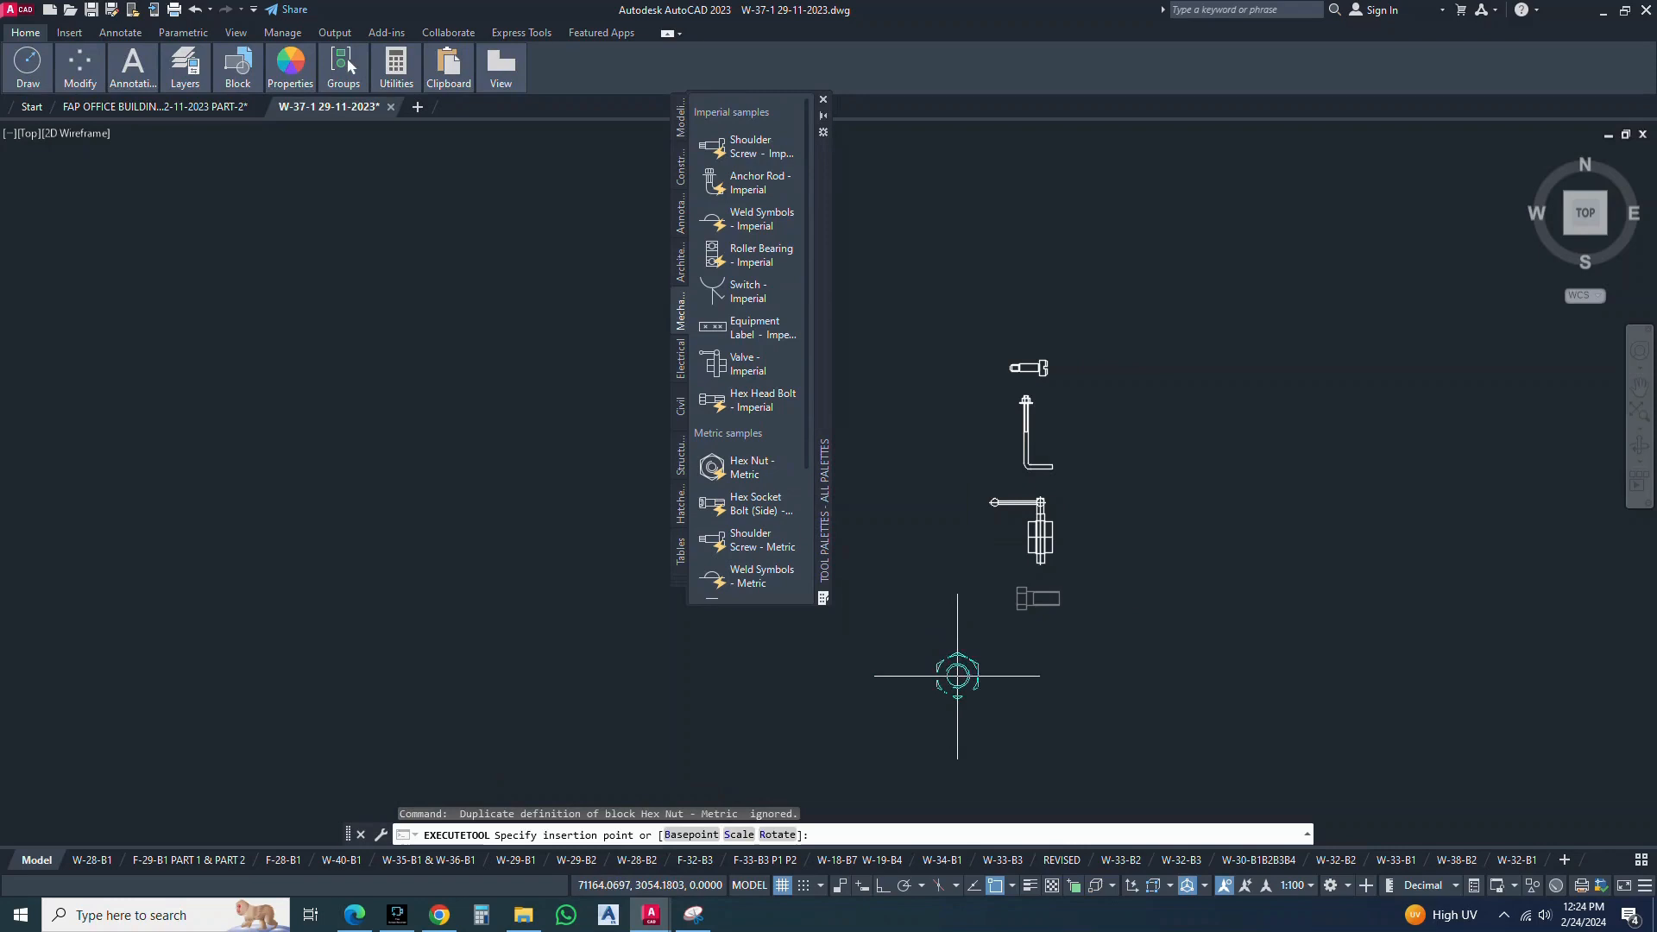
click(1043, 651)
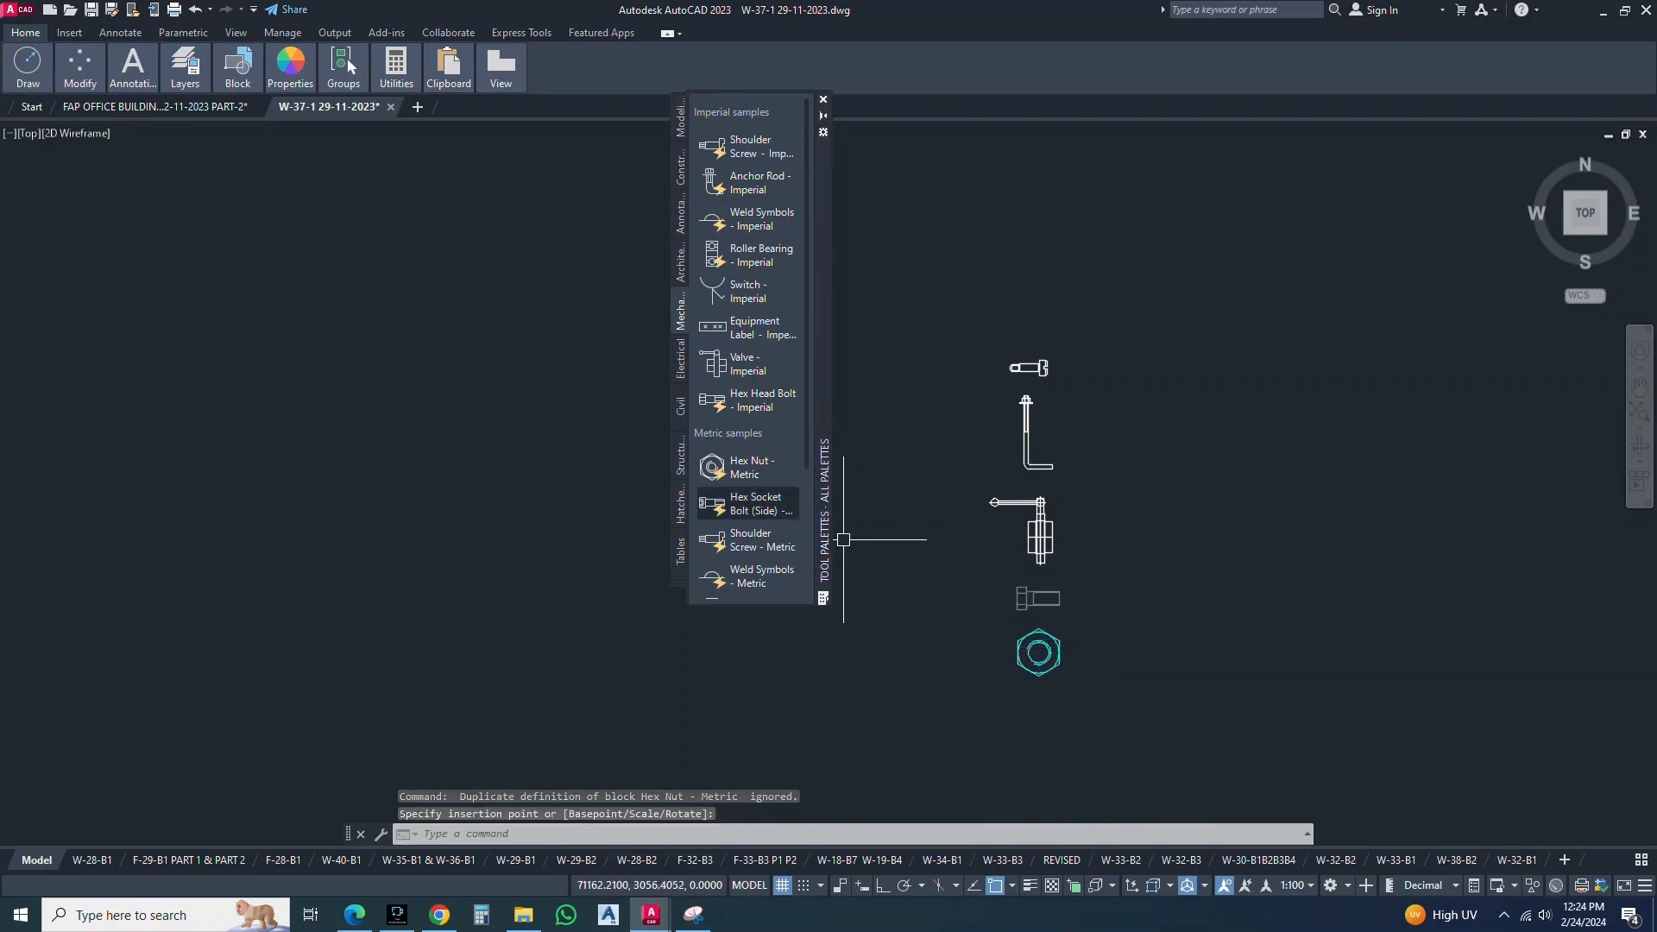
click(749, 539)
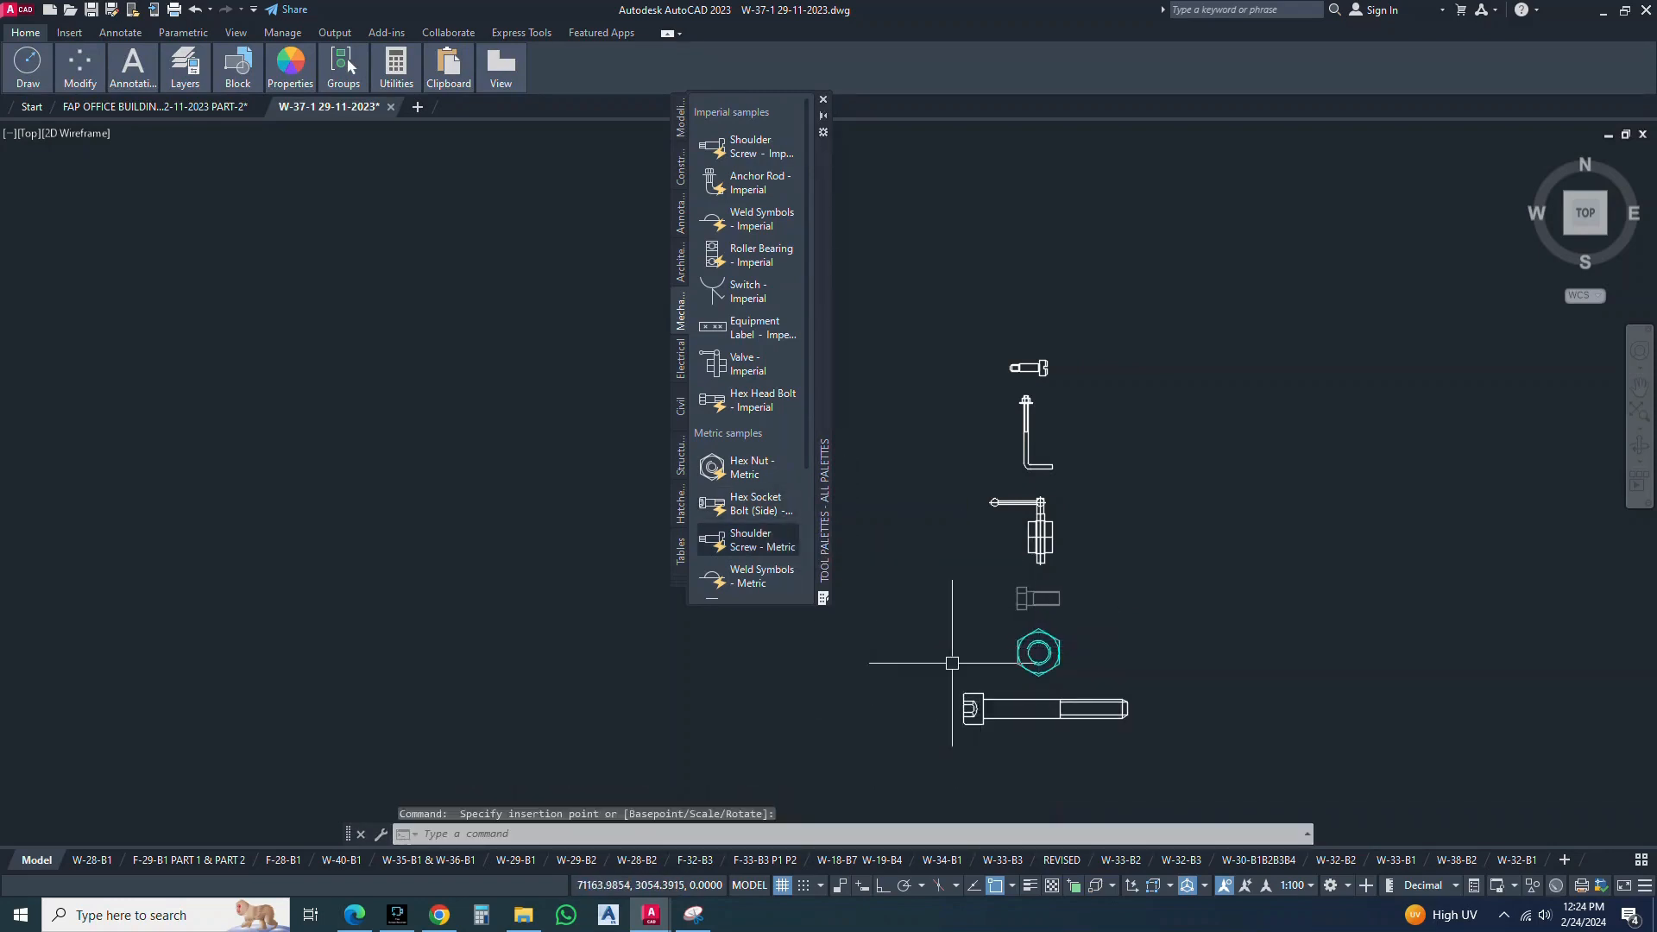
Scale the metric shoulder screw down to about half its size from a base point beyond its threaded end
text(sc)
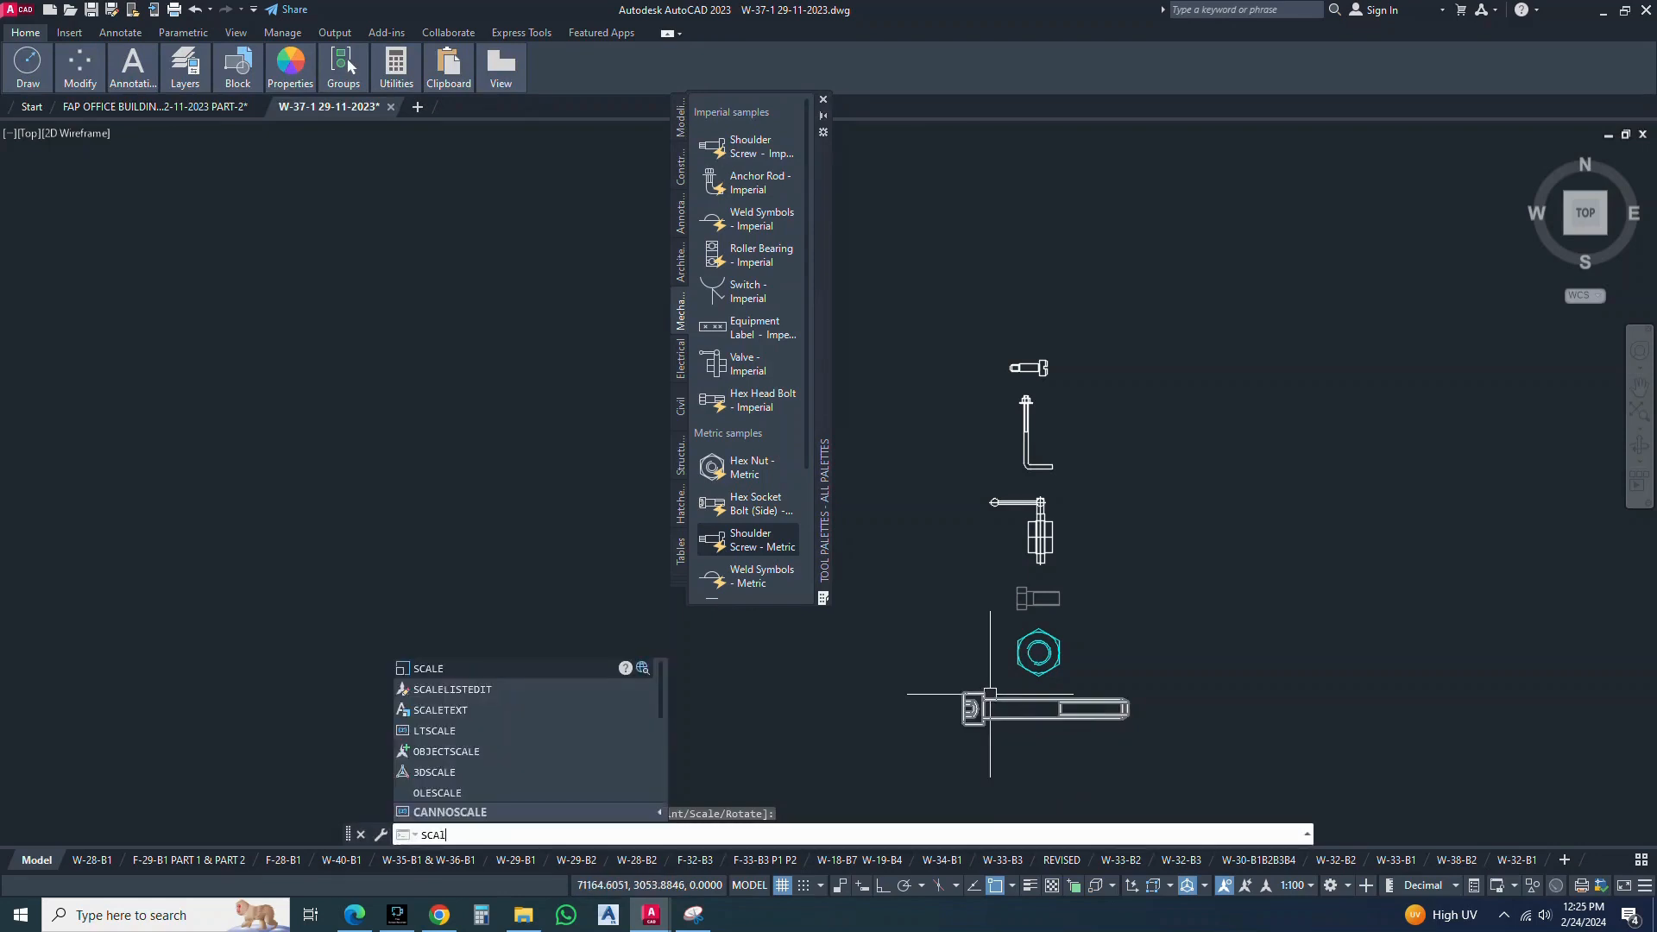
key(Return)
click(1090, 705)
key(Return)
click(1157, 707)
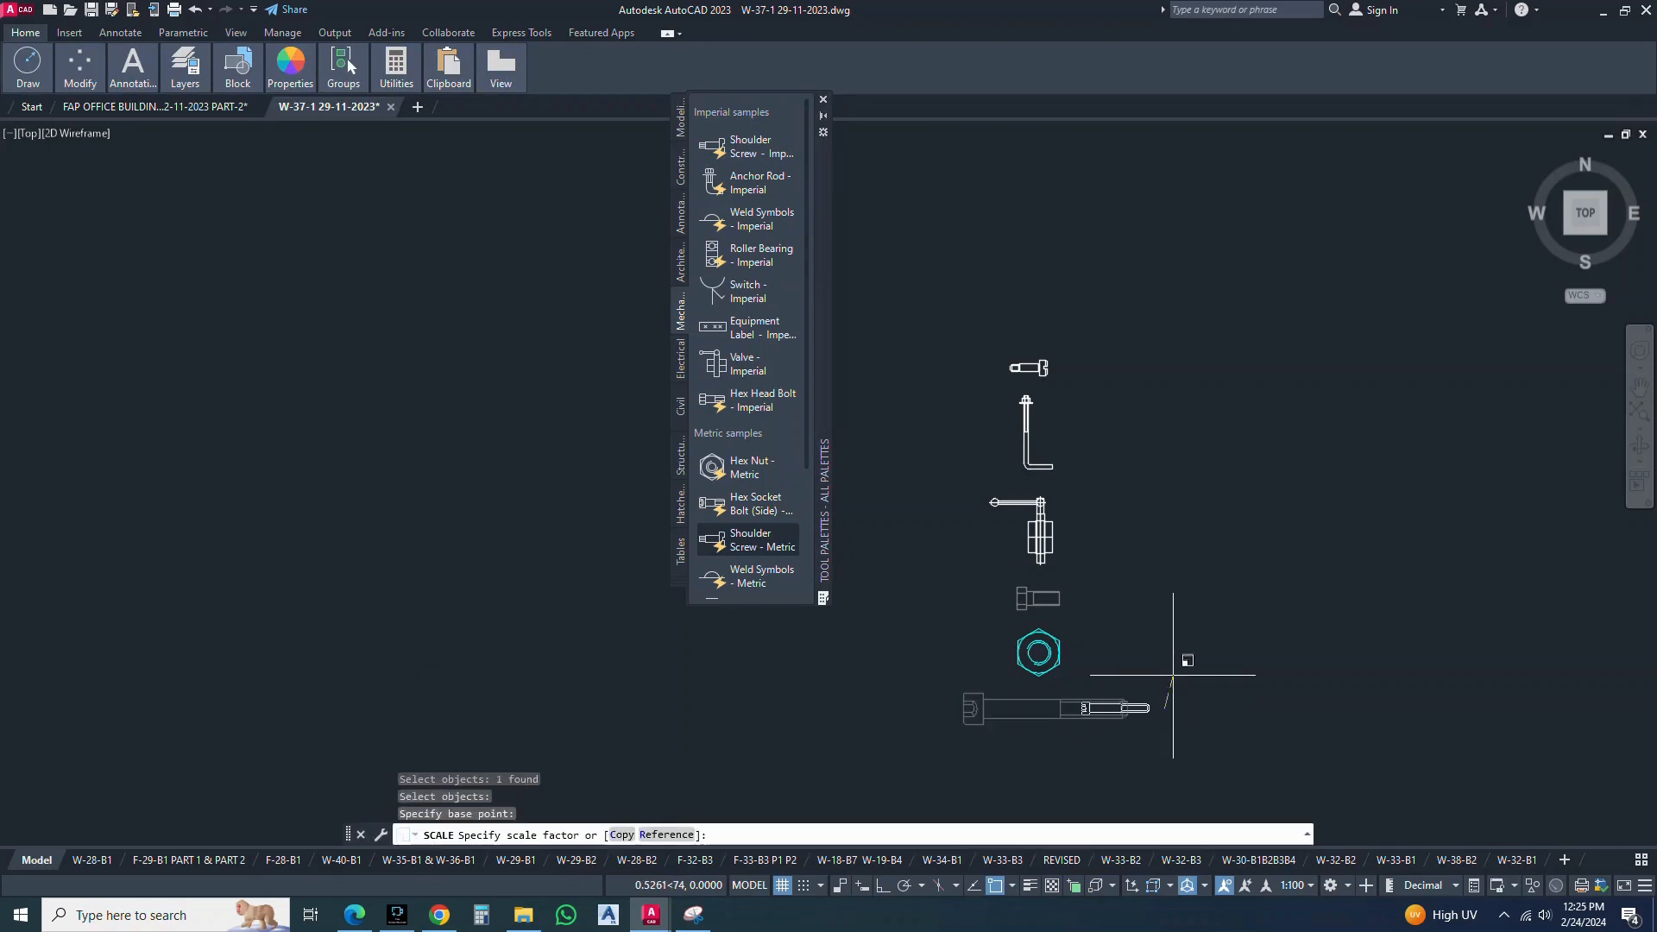
click(1173, 675)
Place a Hex Head Bolt - Metric block below the metric shoulder screw and scale it down to about half its size
scroll(748, 543, down, 3)
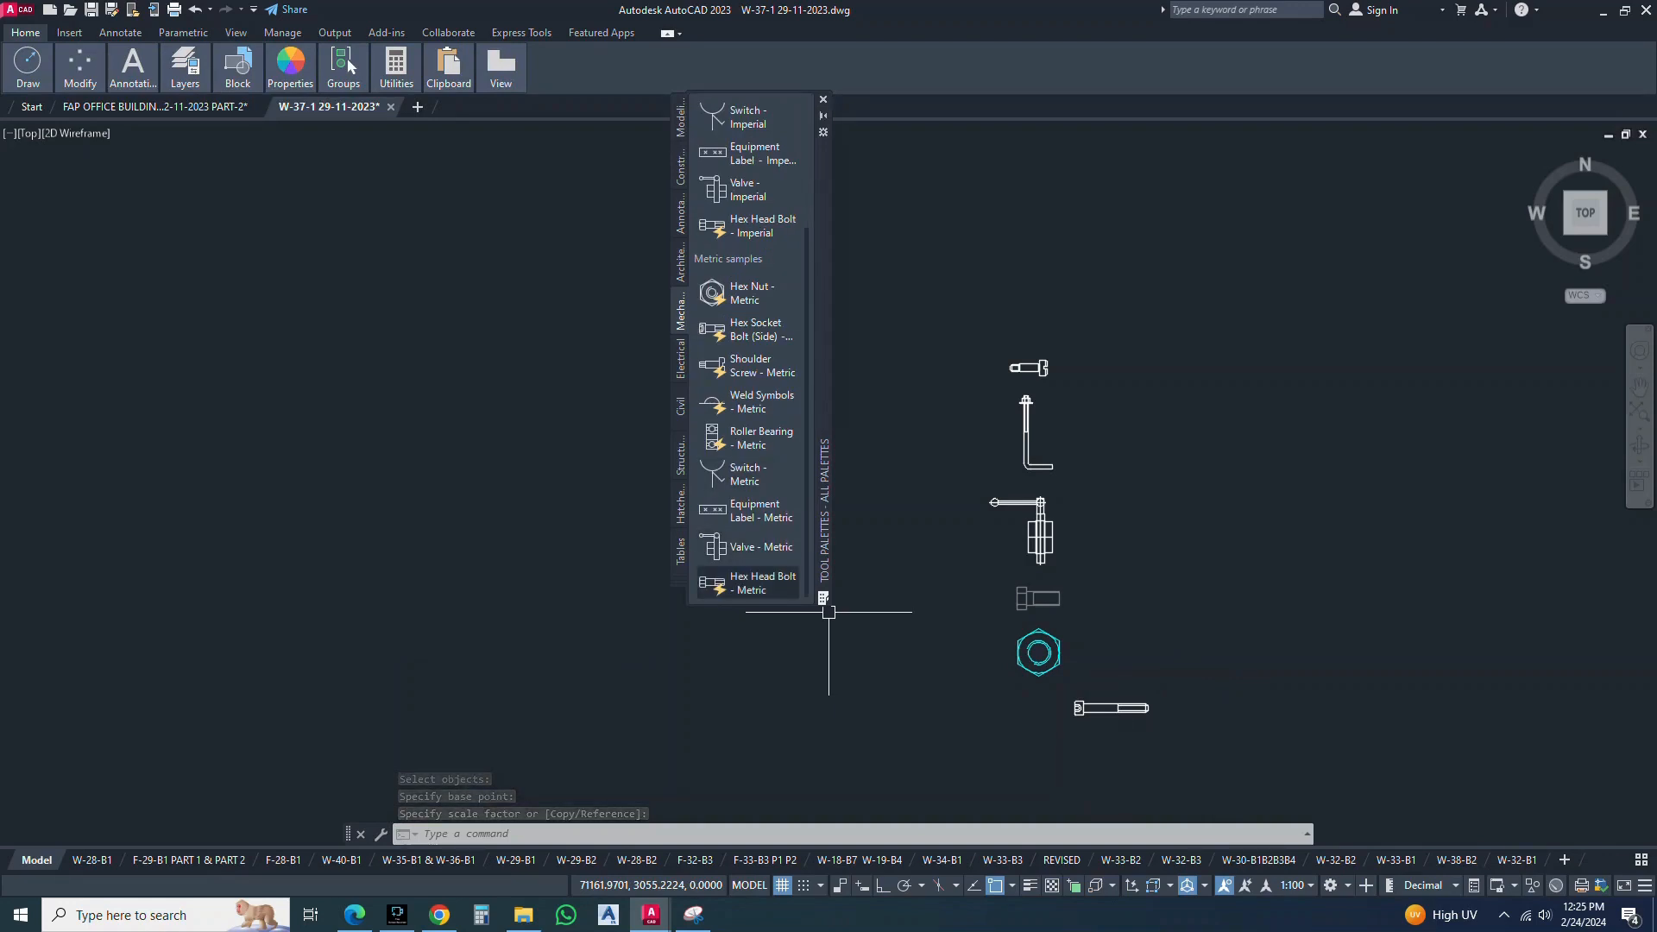
click(747, 582)
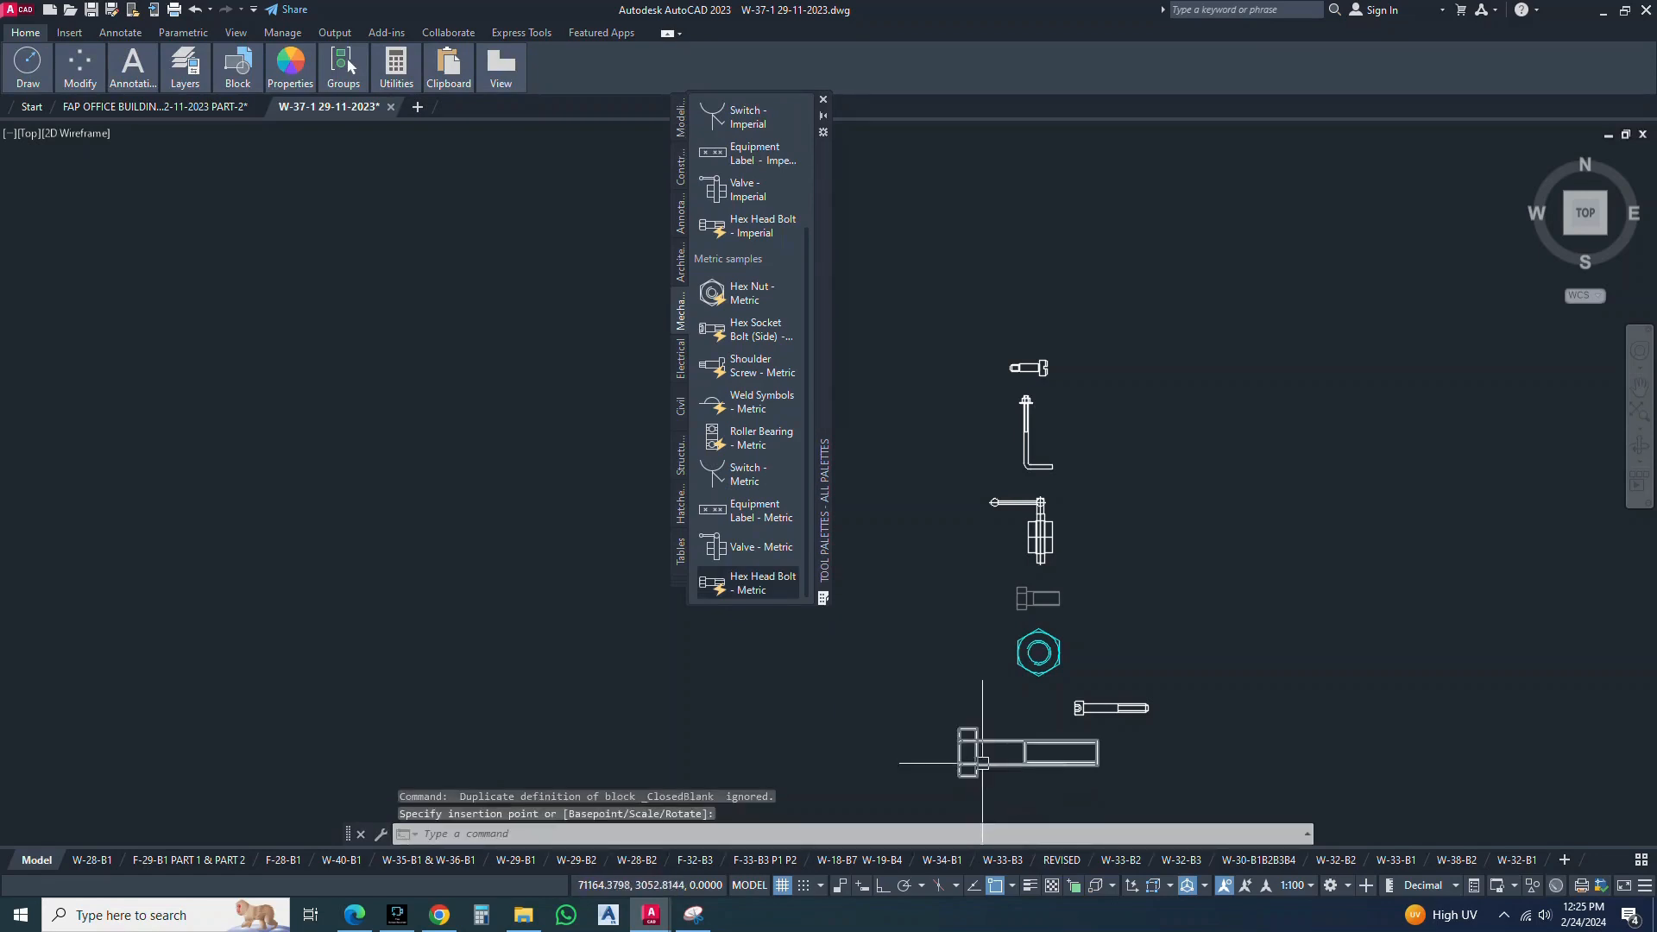
text(scale)
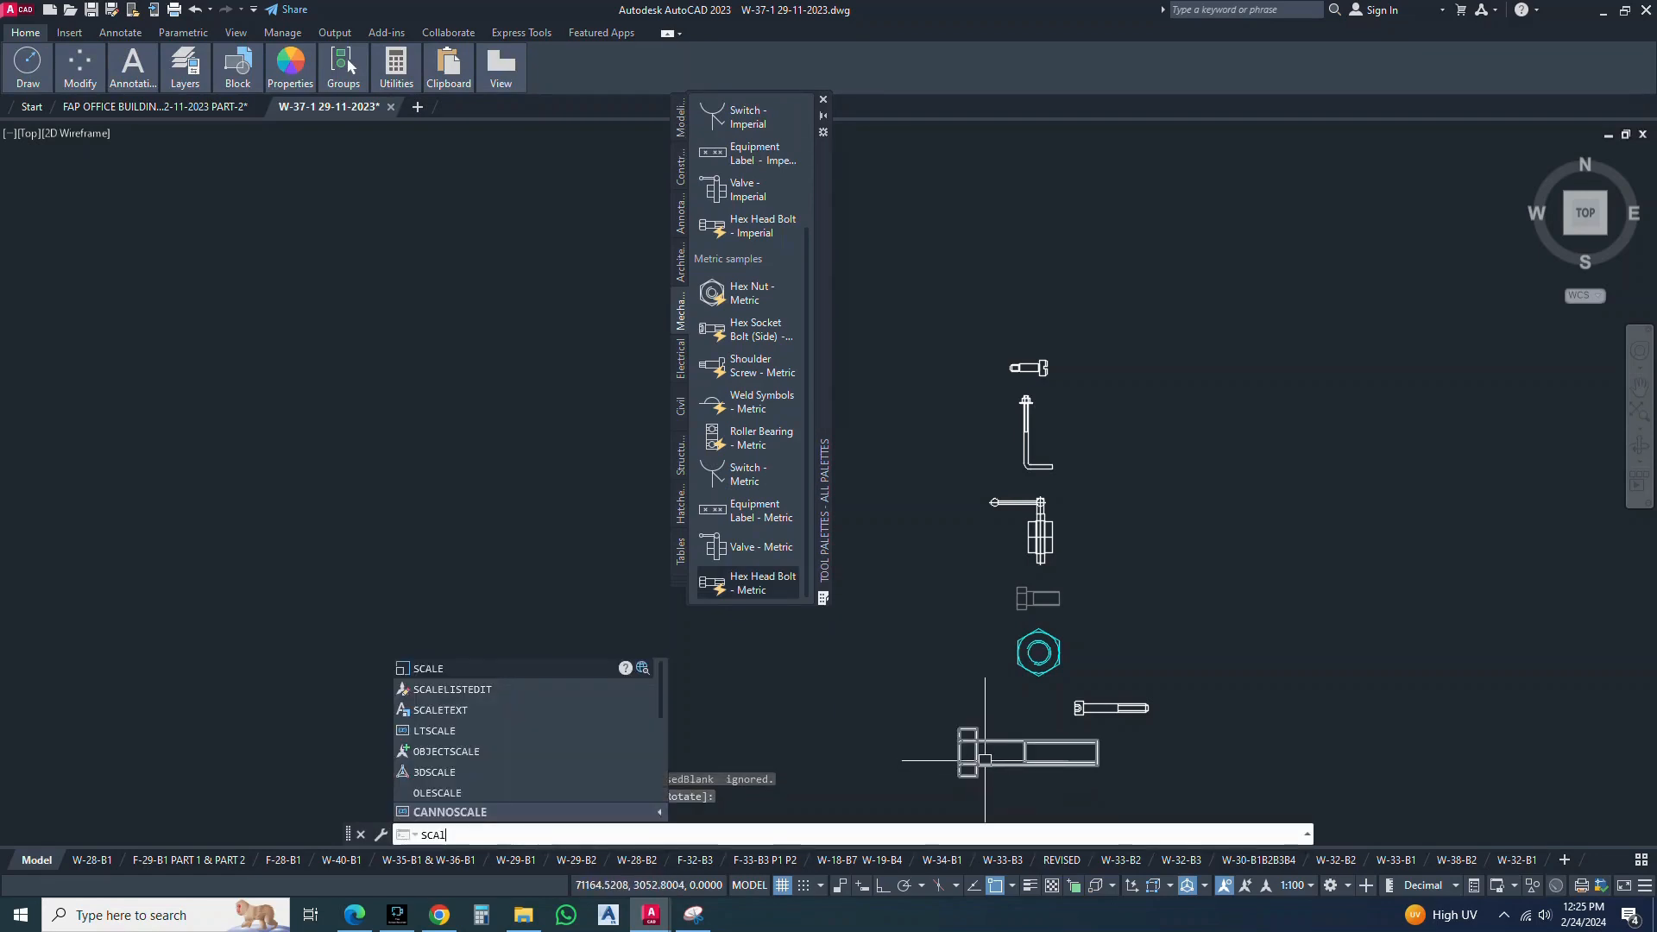
key(Return)
click(984, 760)
key(Return)
click(968, 713)
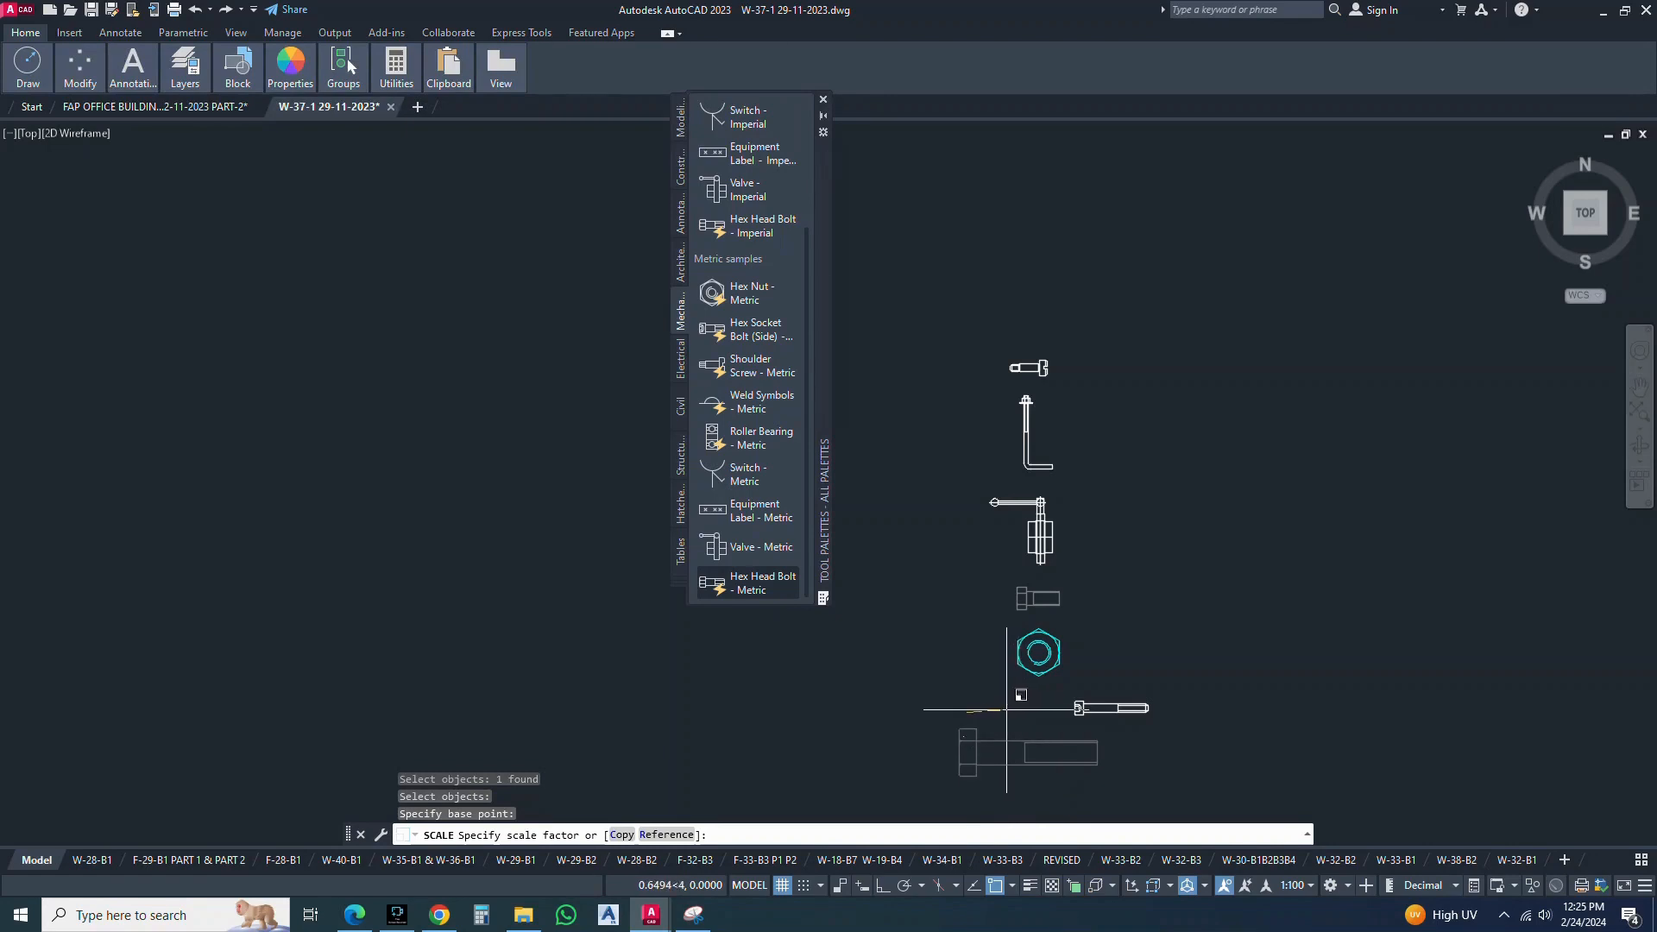
click(1006, 710)
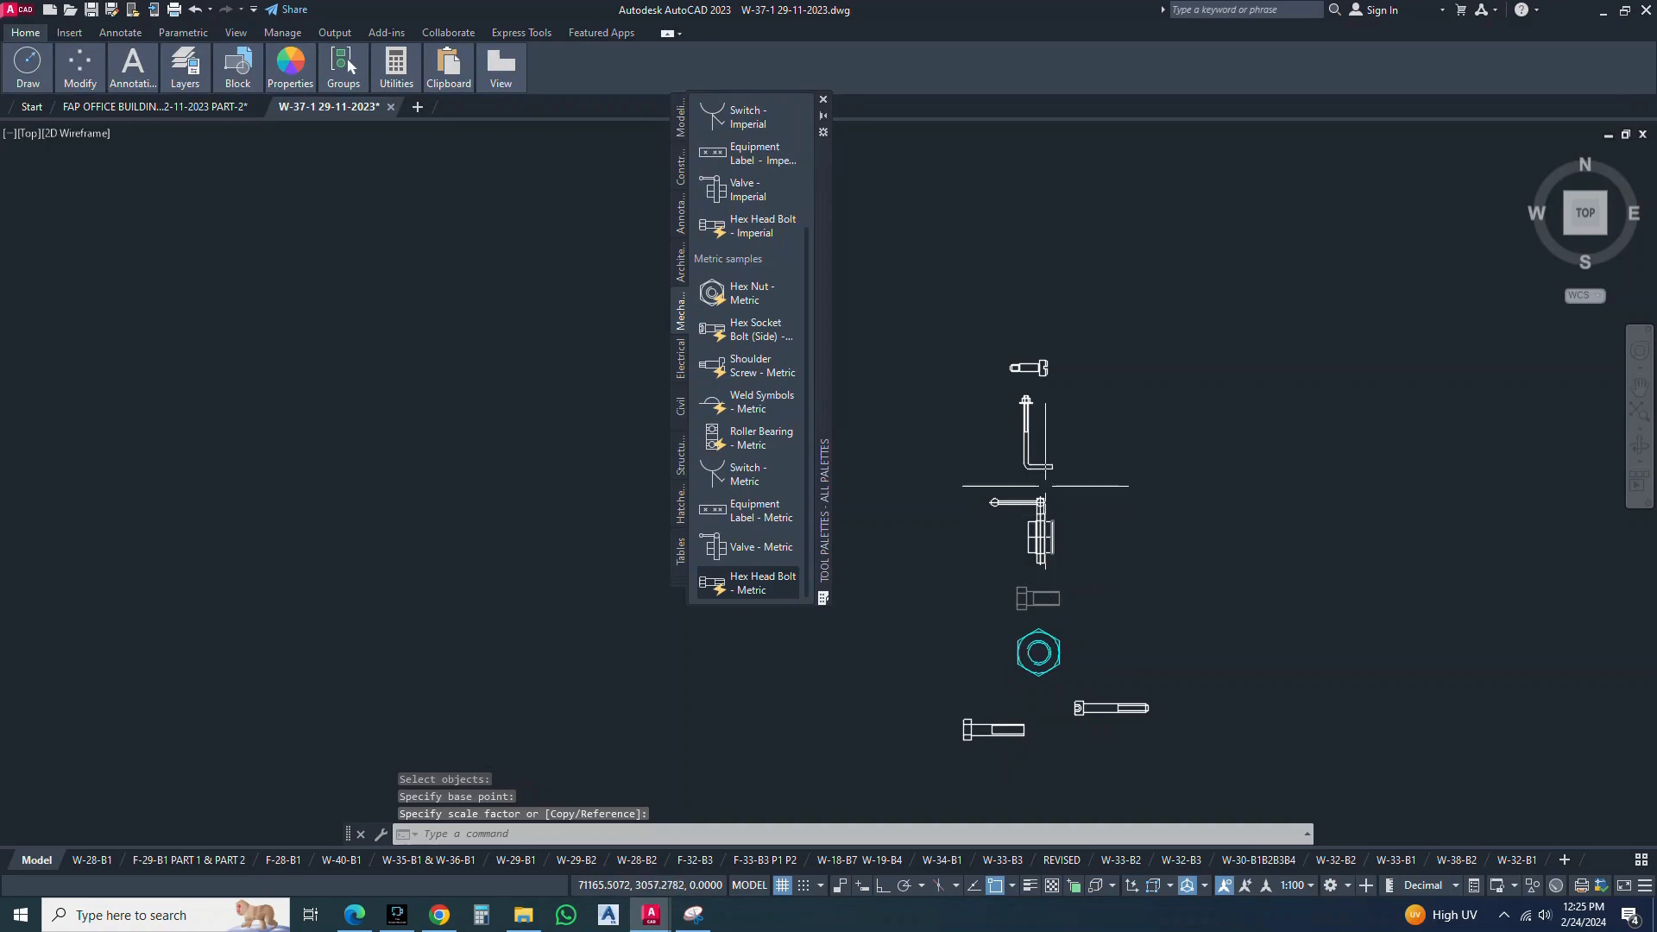
Move the whole exploded valve above the imperial shoulder screw to head the column
text(m)
key(Return)
click(1079, 492)
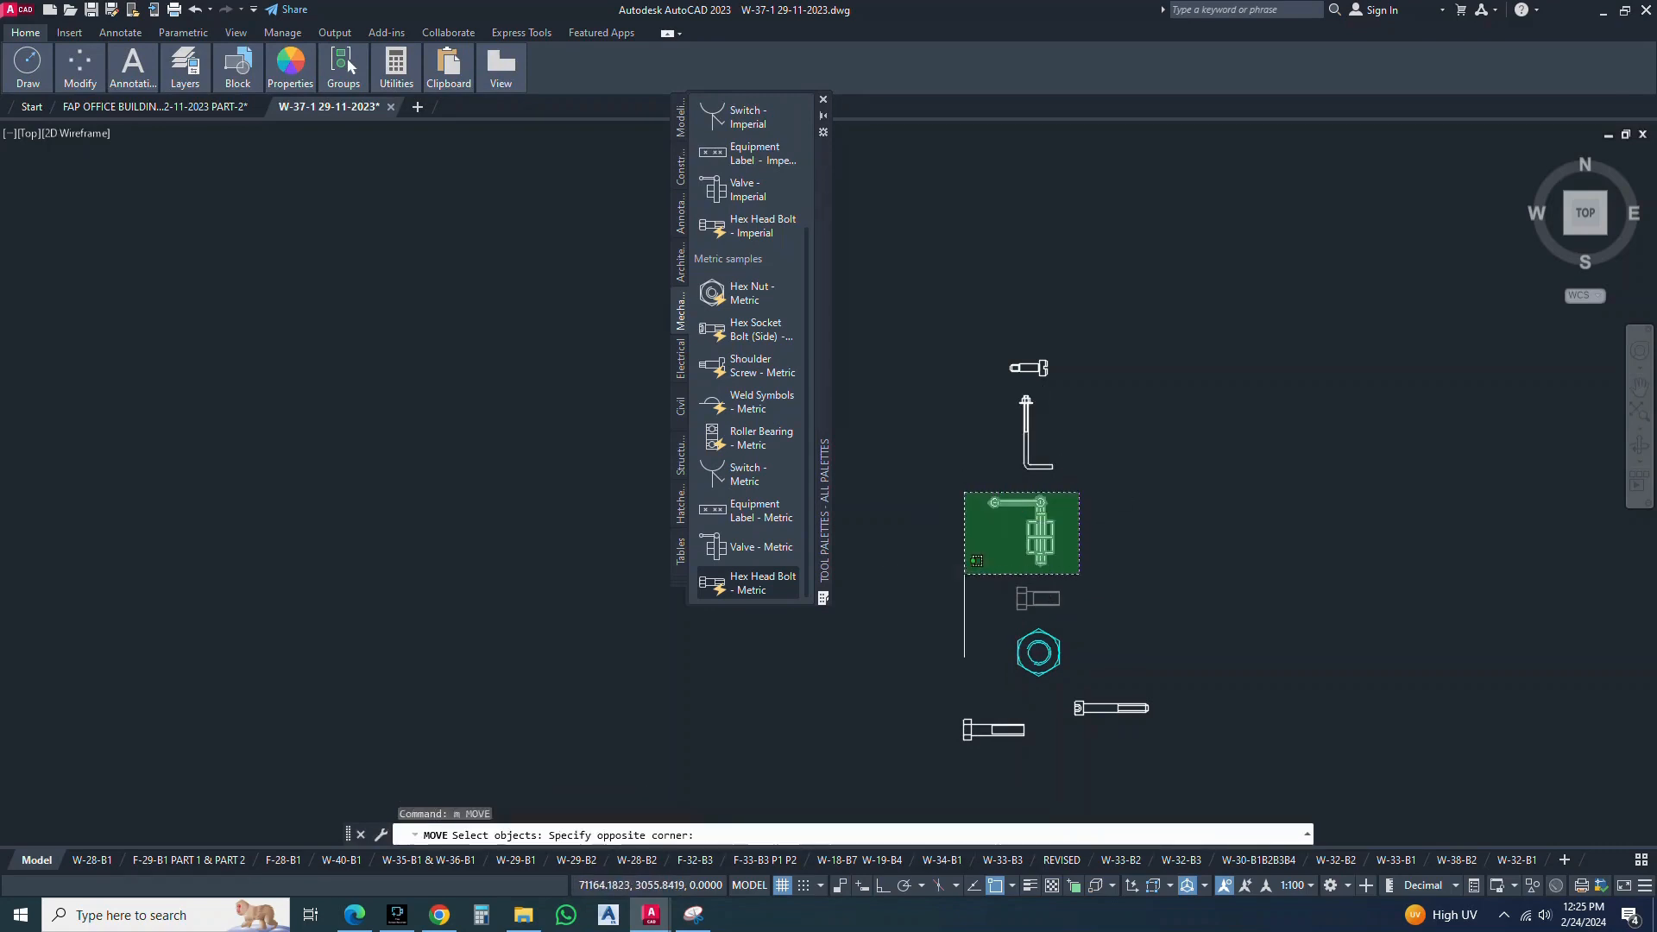
click(964, 577)
key(Return)
click(1088, 536)
click(1098, 261)
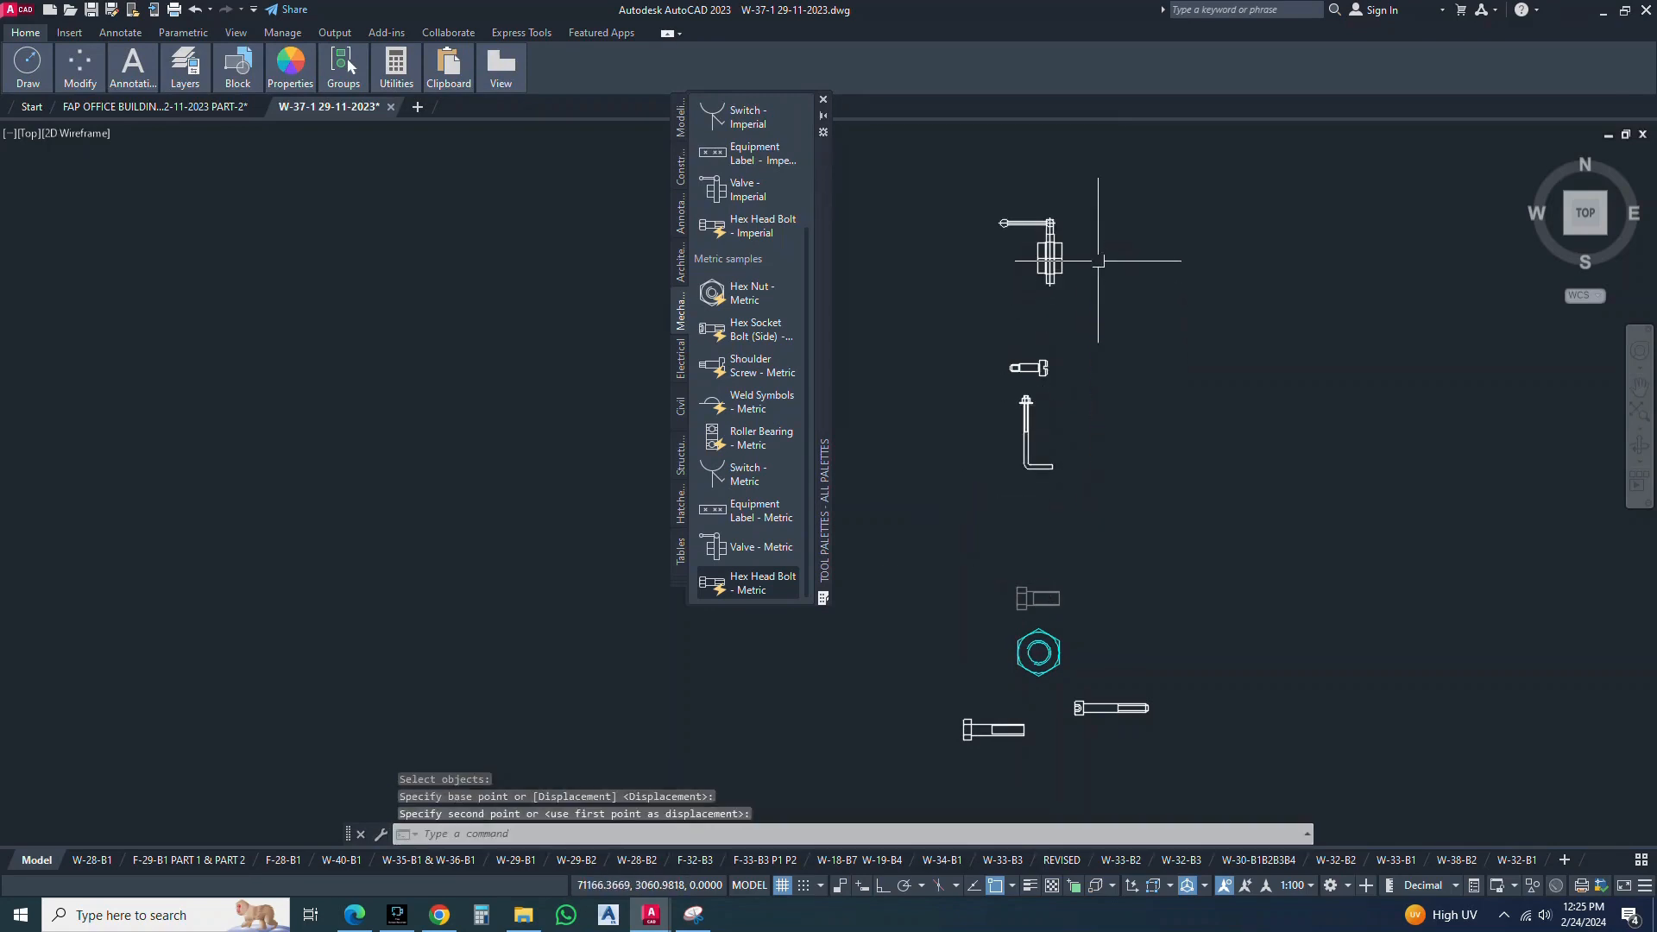
key(Return)
click(1080, 169)
click(1010, 272)
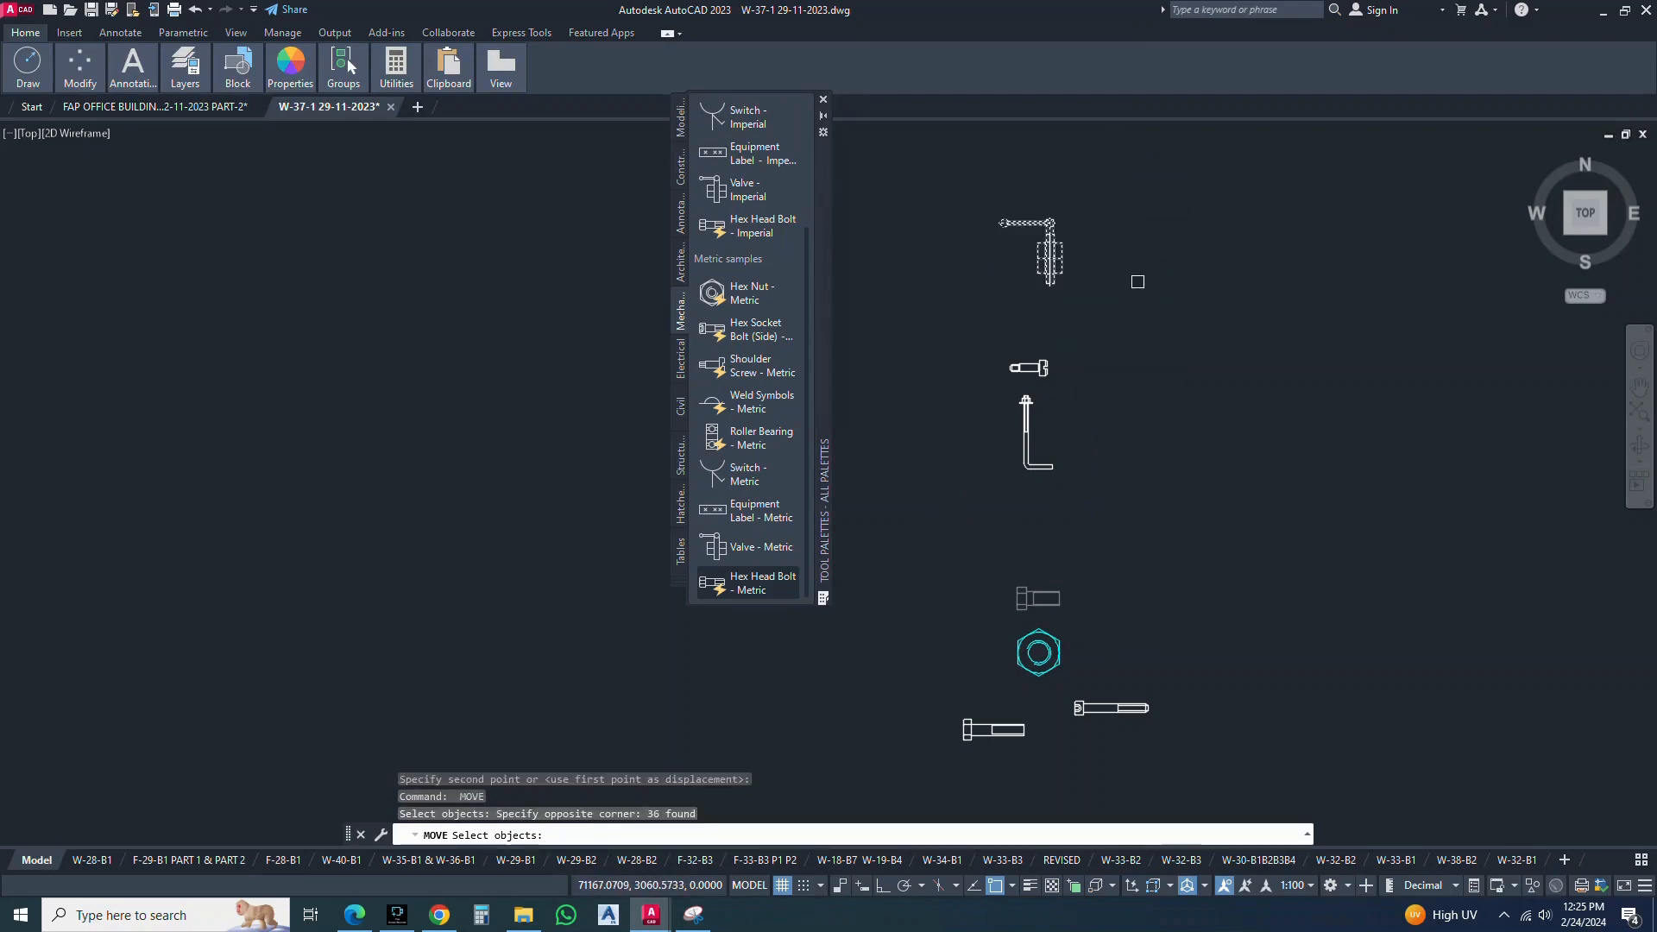
mouse_move(1137, 281)
middle_down()
mouse_move(1146, 262)
mouse_move(1234, 235)
middle_up()
key(Escape)
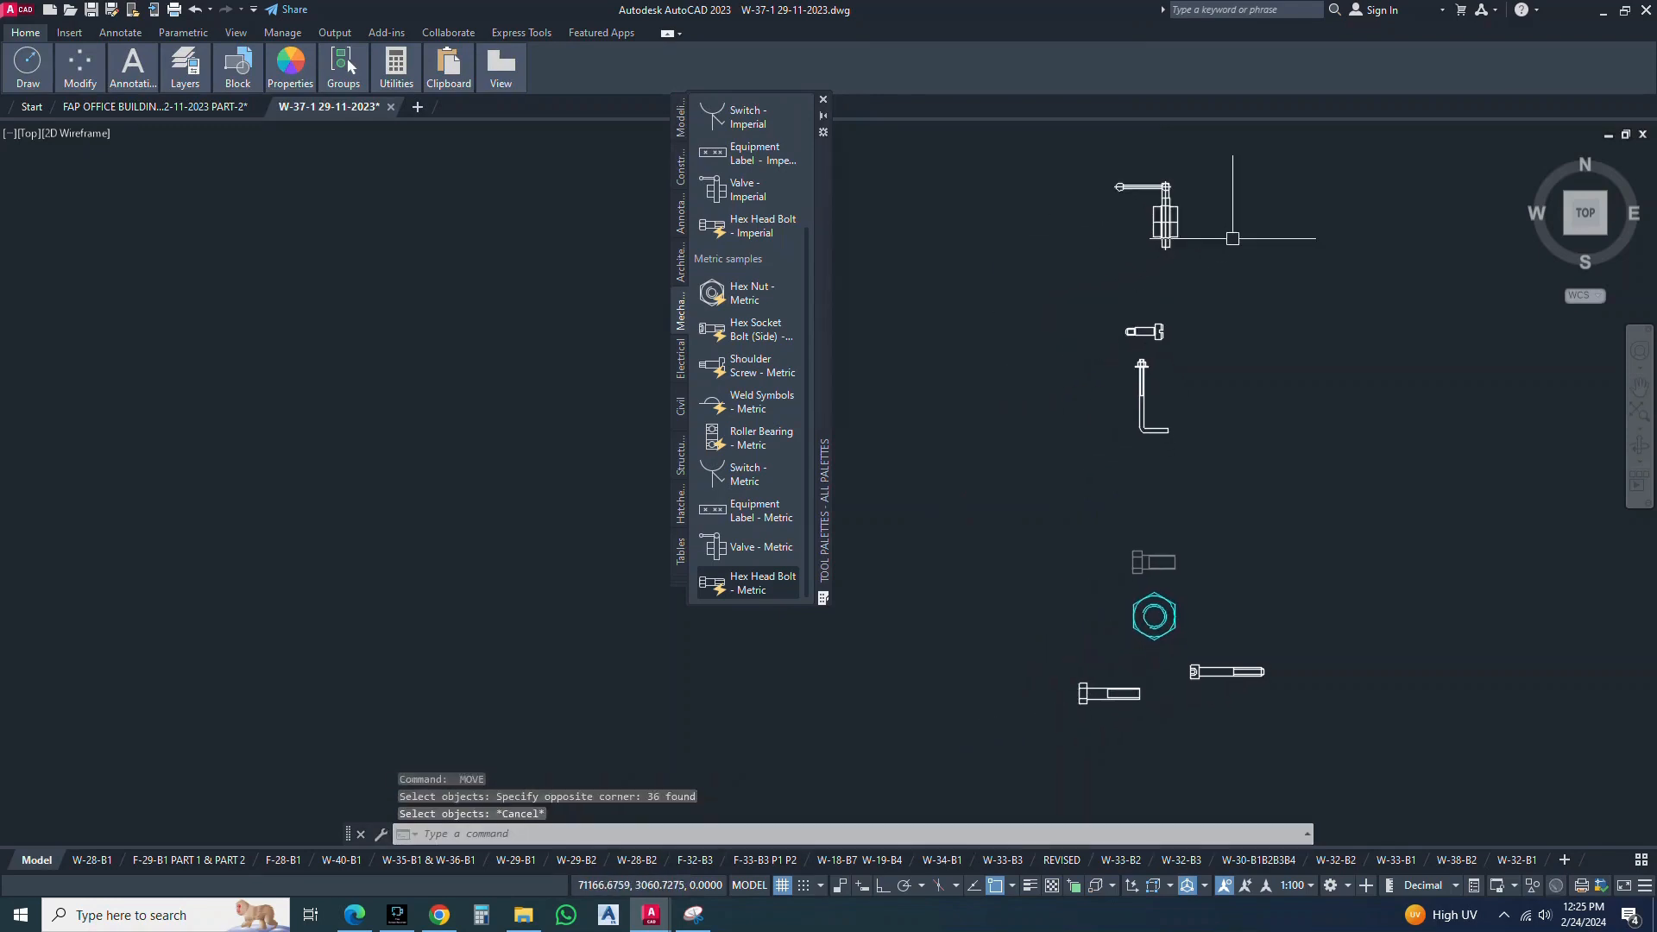
key(Escape)
Move the anchor rod up directly below the valve
key(Return)
click(1141, 397)
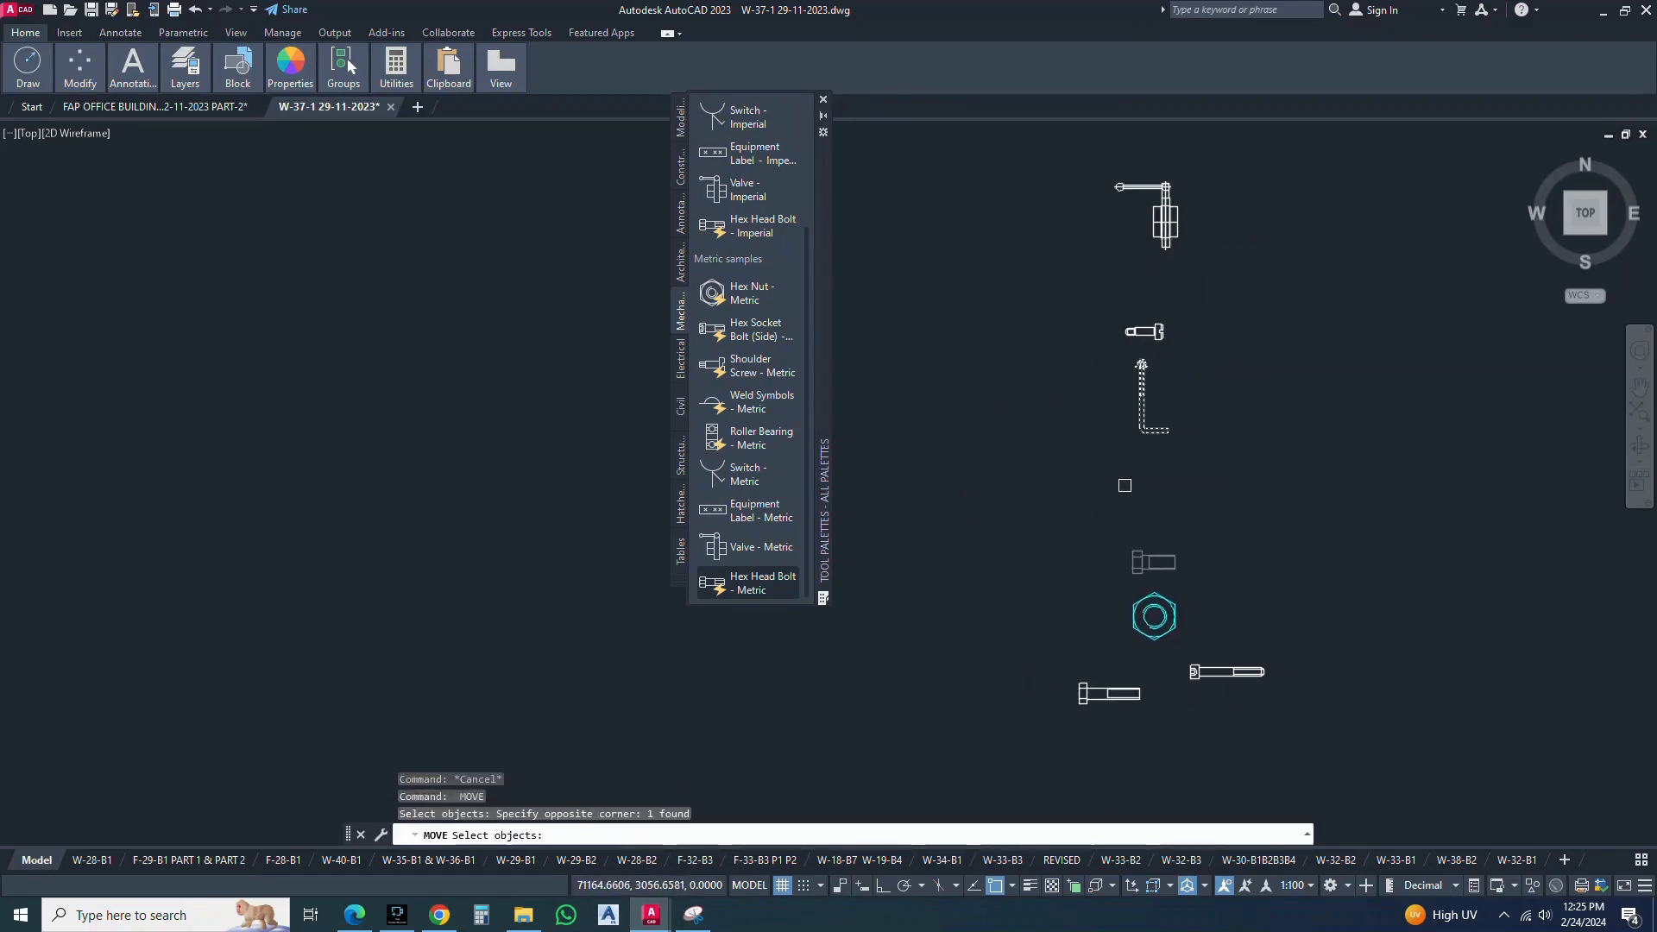
key(Return)
click(1283, 431)
click(1097, 336)
Move the imperial shoulder screw below the foot of the anchor rod
key(Return)
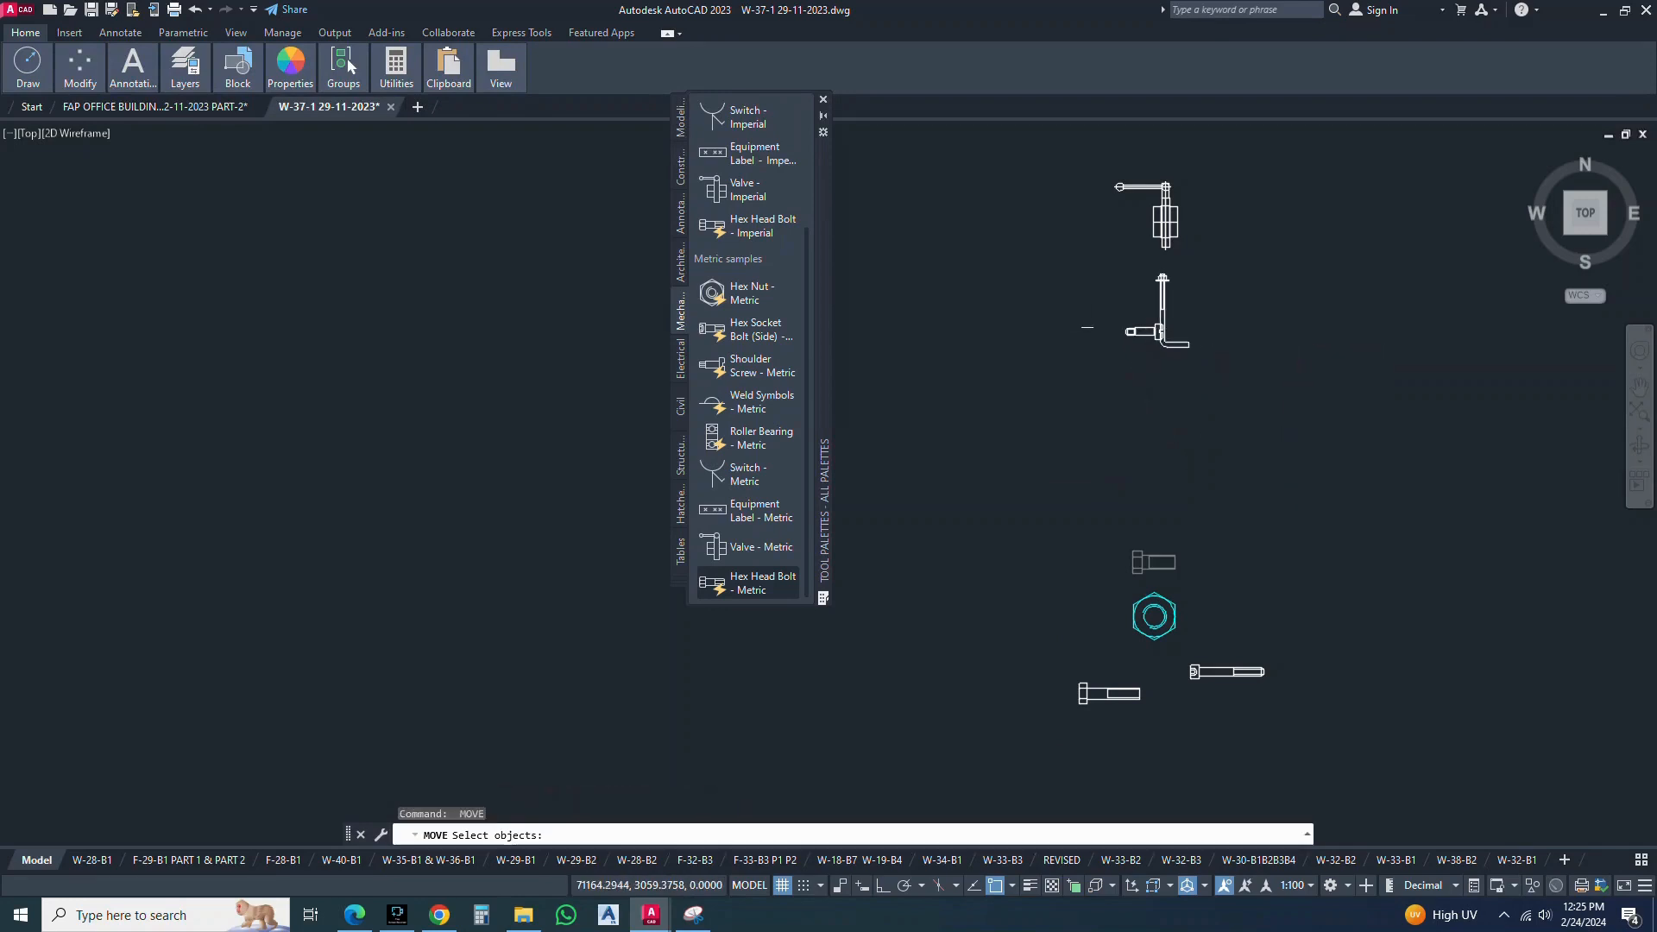
drag(1142, 312, 1103, 376)
key(Return)
click(1344, 393)
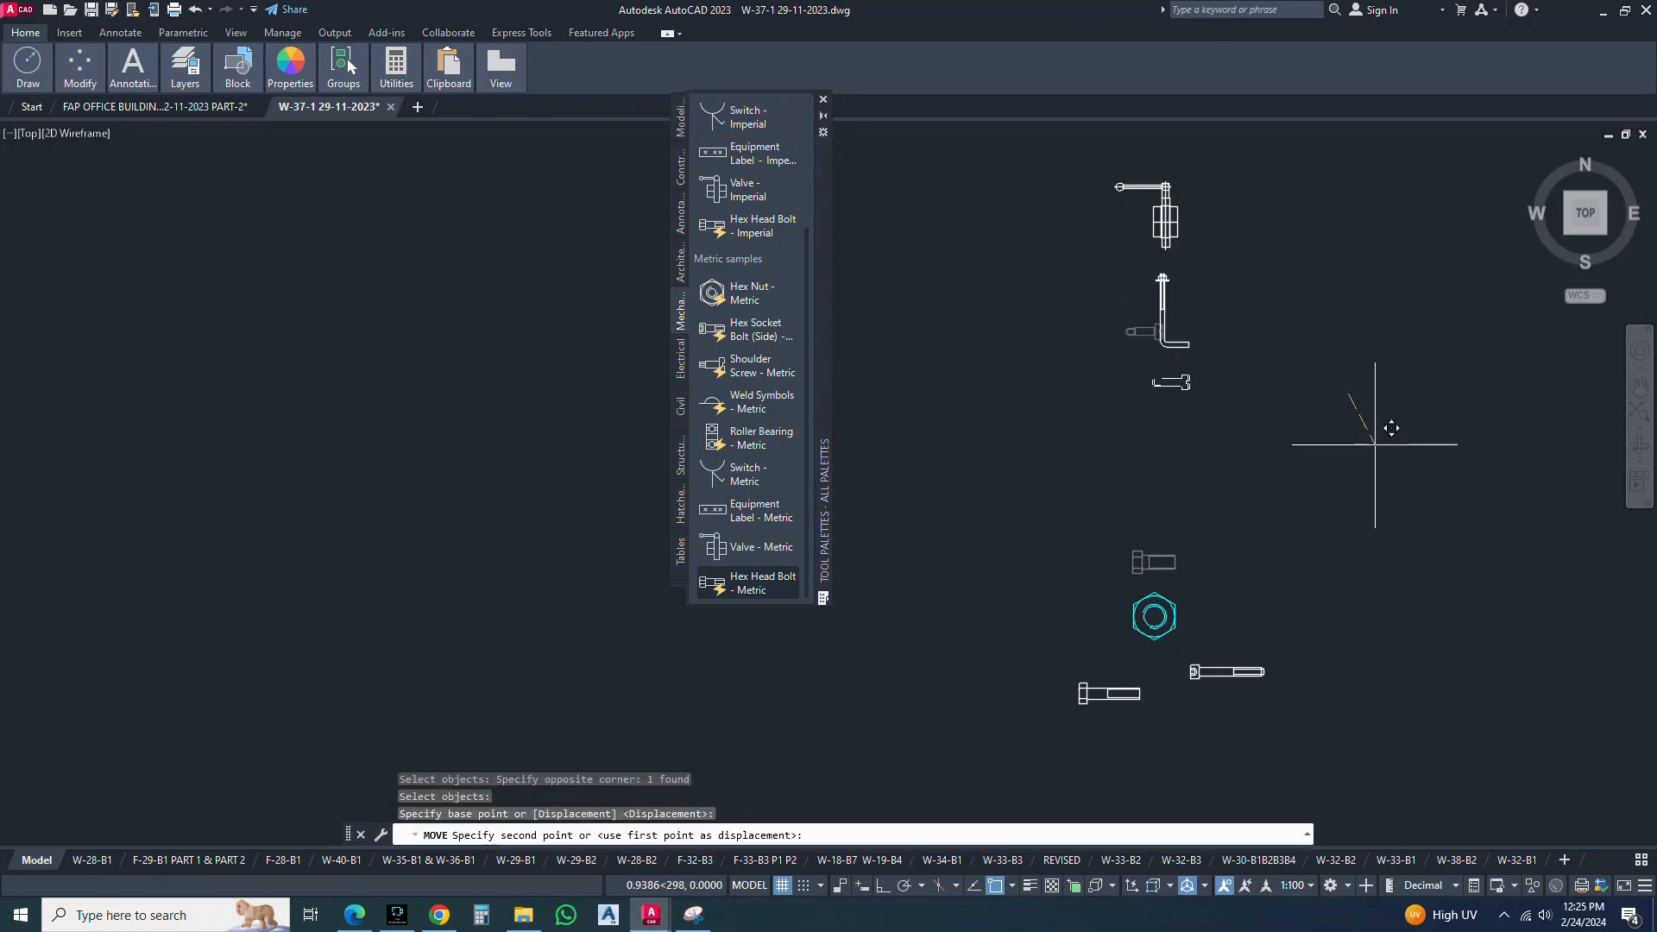
click(1383, 448)
Shift the imperial shoulder screw slightly to align it under the anchor rod
key(Return)
click(1259, 396)
click(1044, 374)
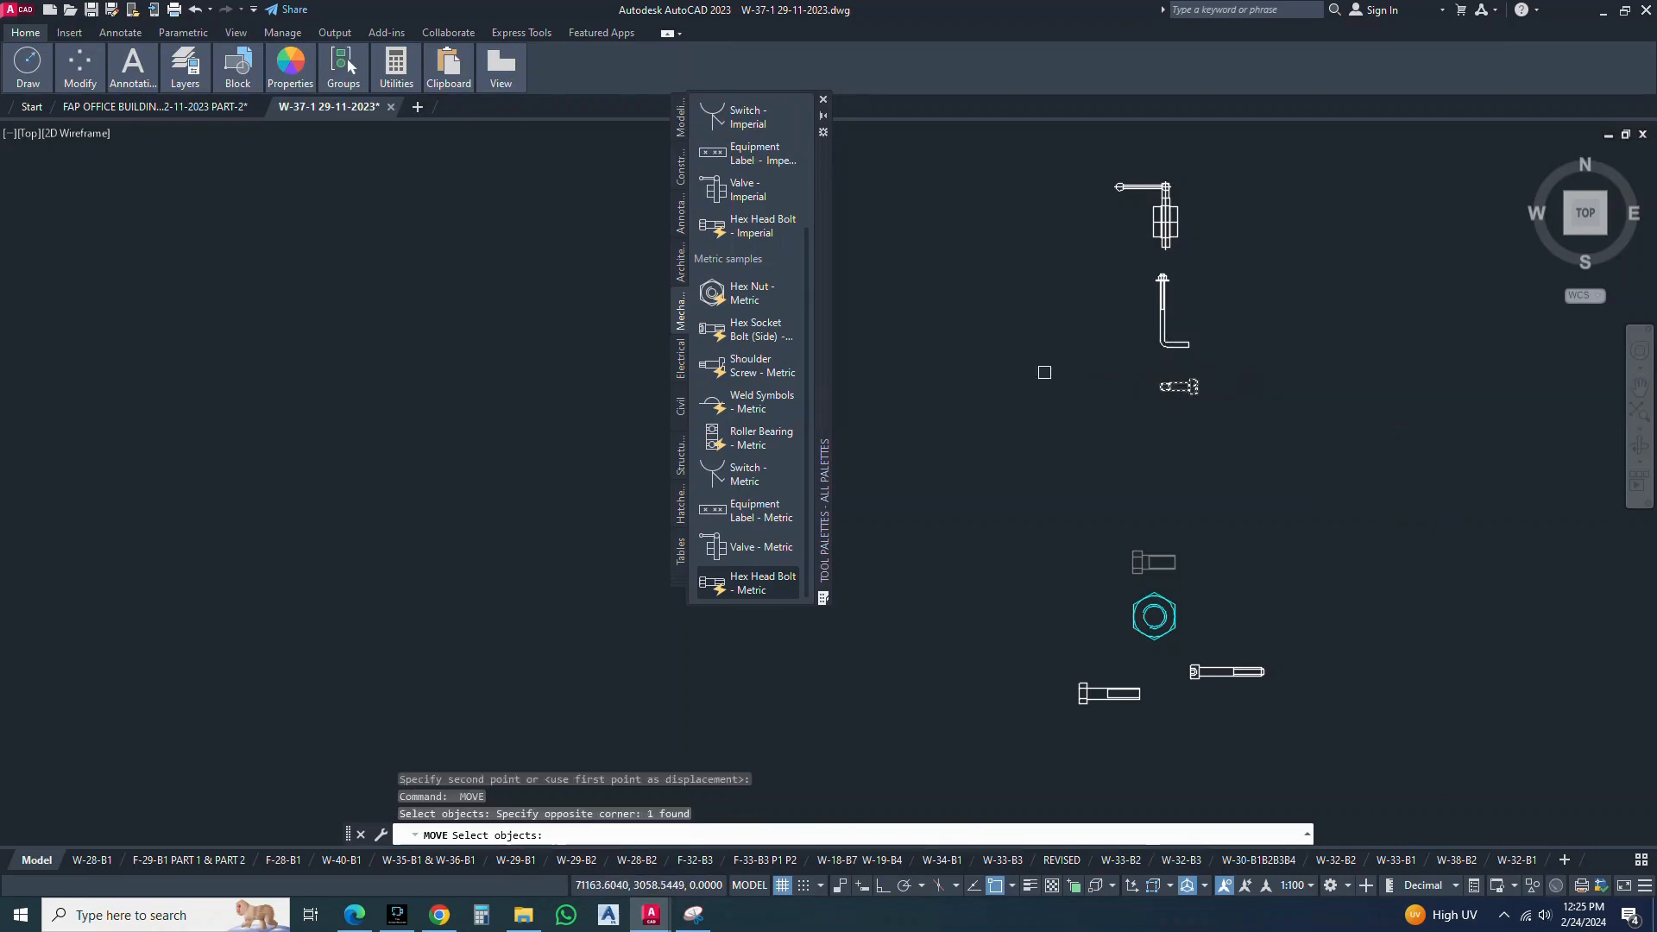
key(Return)
click(1388, 394)
click(1378, 390)
Move the imperial hex head bolt and the hex nut together up beneath the imperial shoulder screw
key(Return)
drag(1266, 512, 1103, 639)
key(Return)
click(1268, 603)
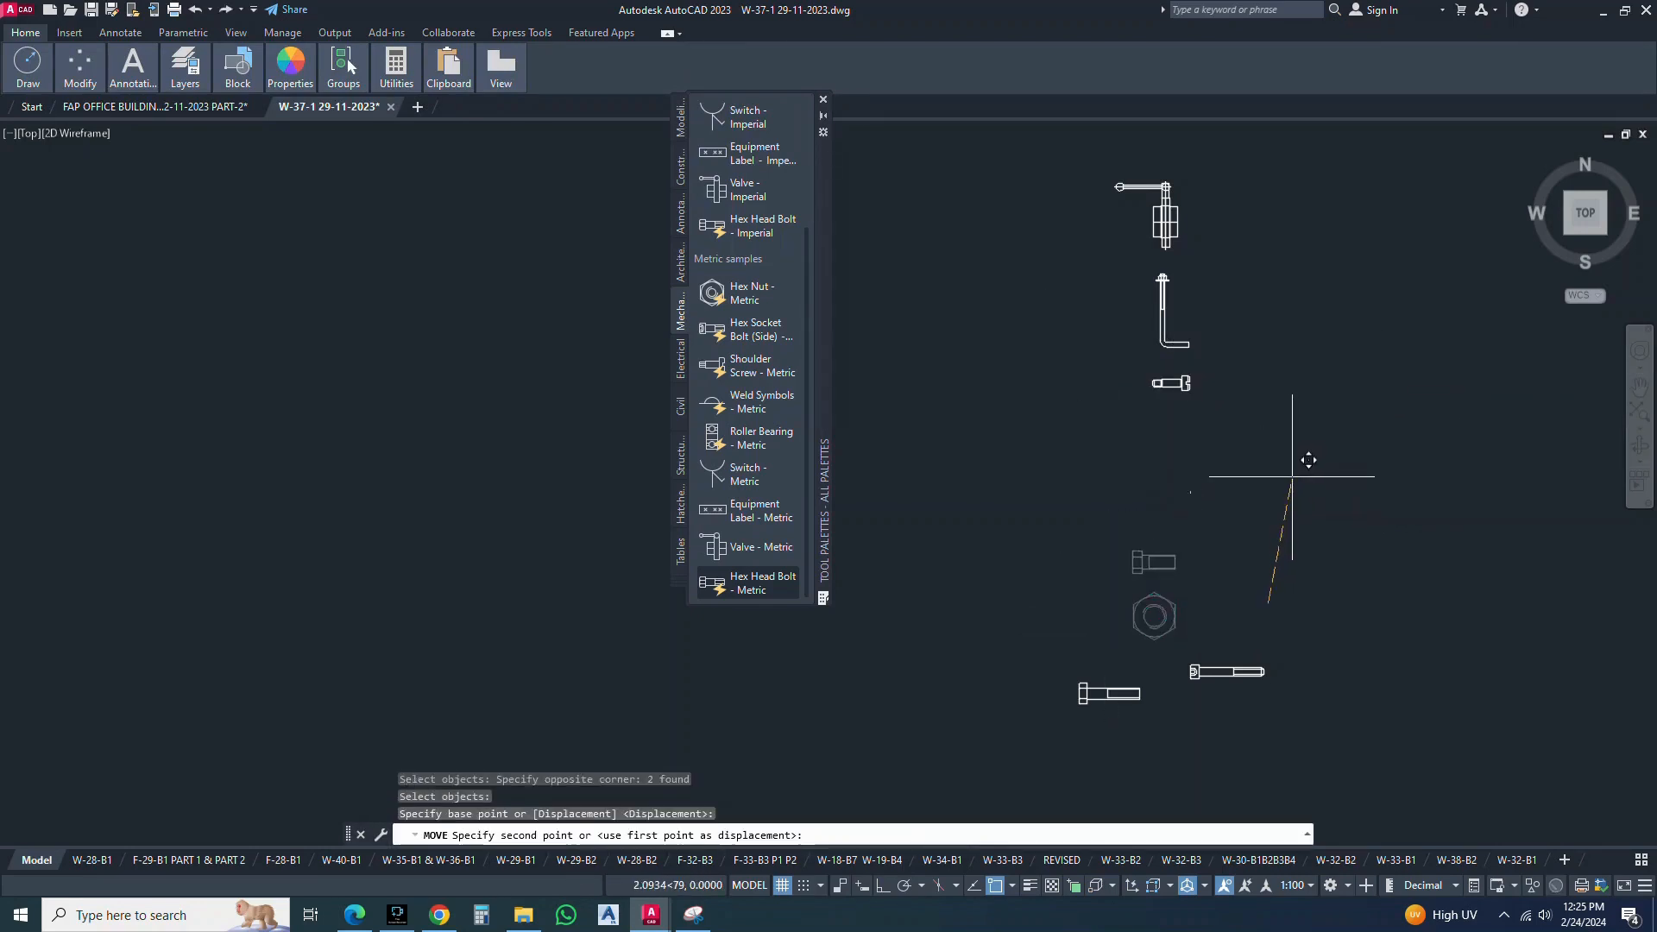
click(1292, 478)
Move the metric shoulder screw into the column directly below the hex nut
key(Return)
click(1277, 636)
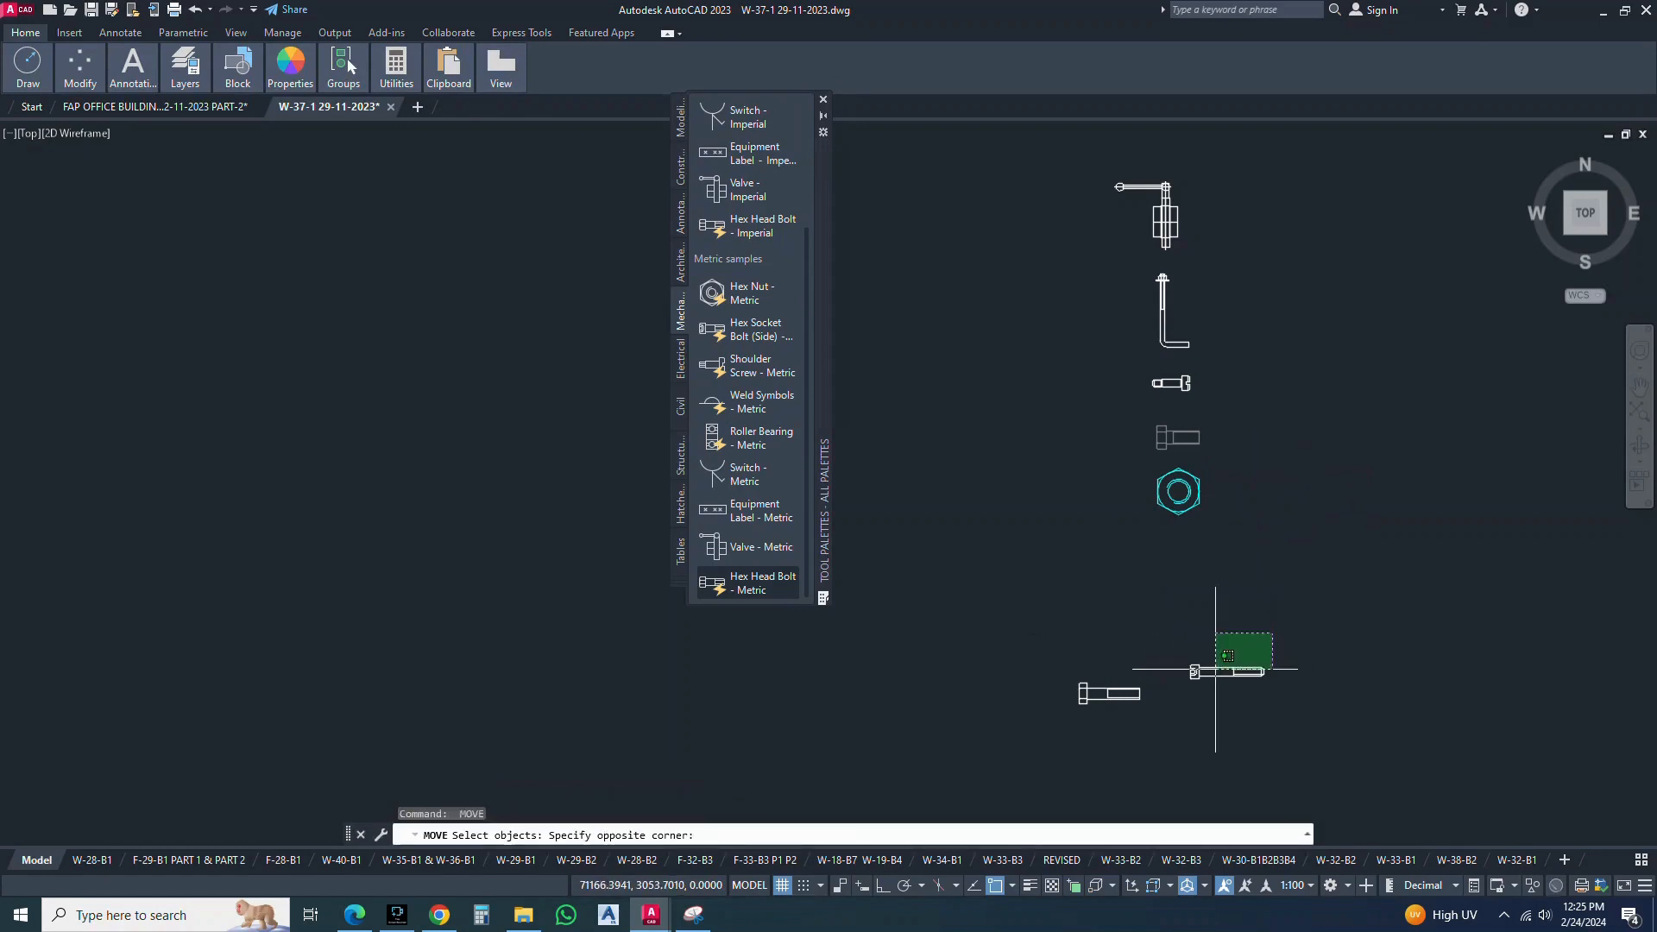
click(1186, 673)
key(Return)
click(1325, 690)
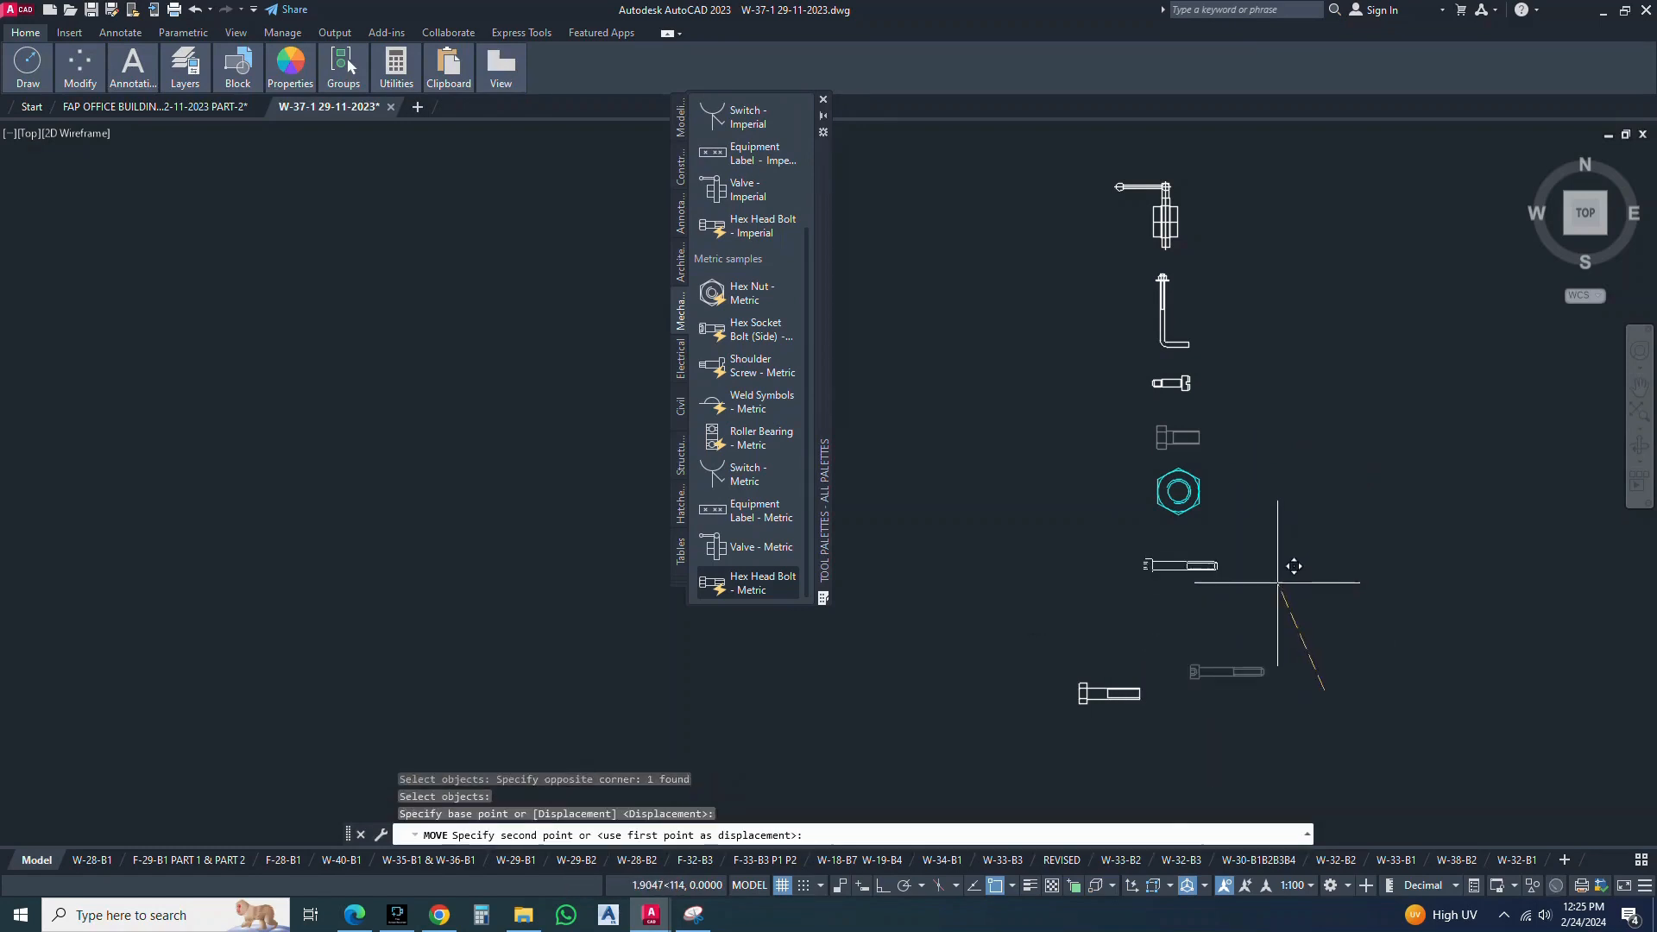
click(1277, 579)
Move the metric hex head bolt into the column directly below the metric shoulder screw
key(Return)
click(1257, 641)
click(1039, 744)
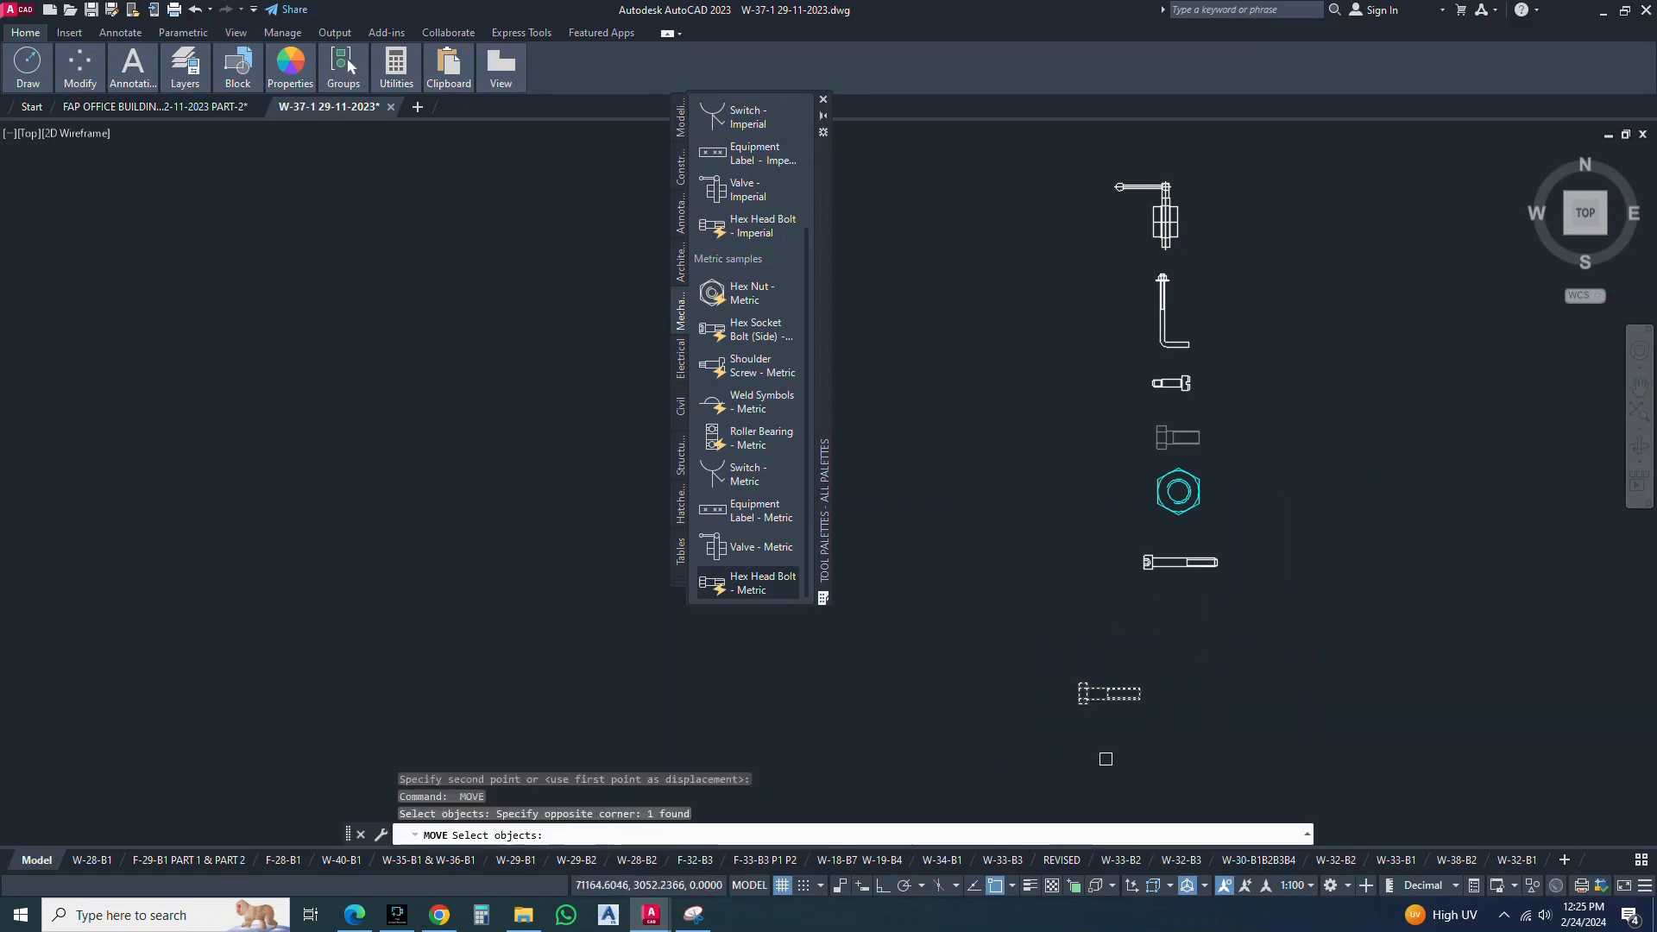
key(Return)
click(1292, 732)
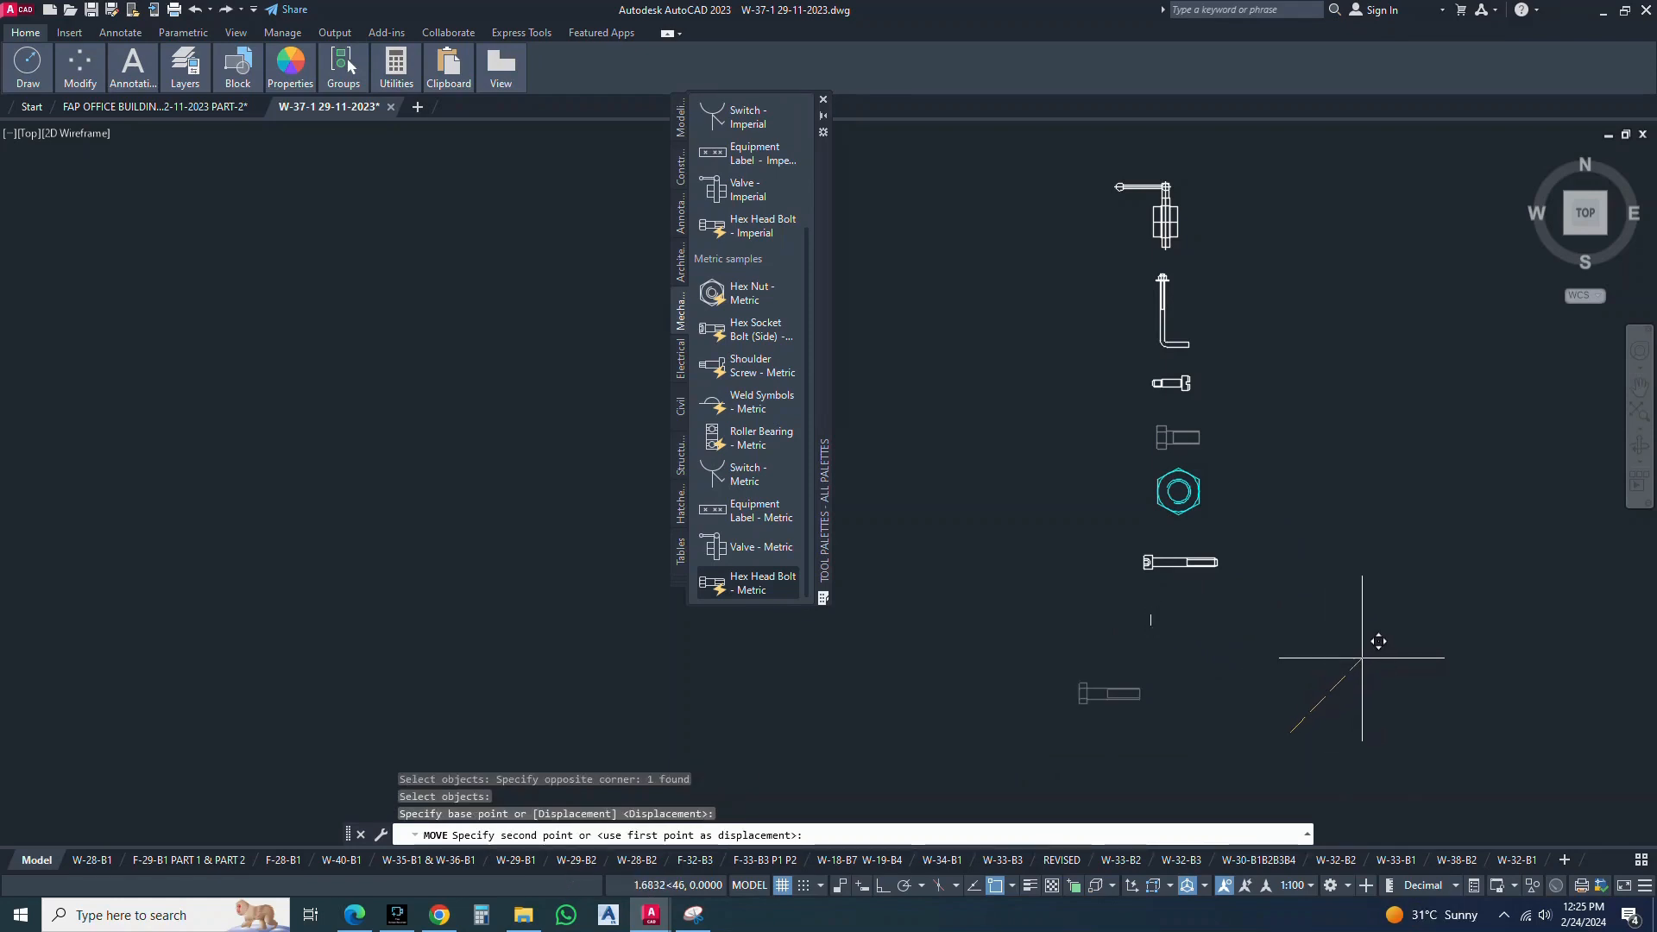
click(1361, 658)
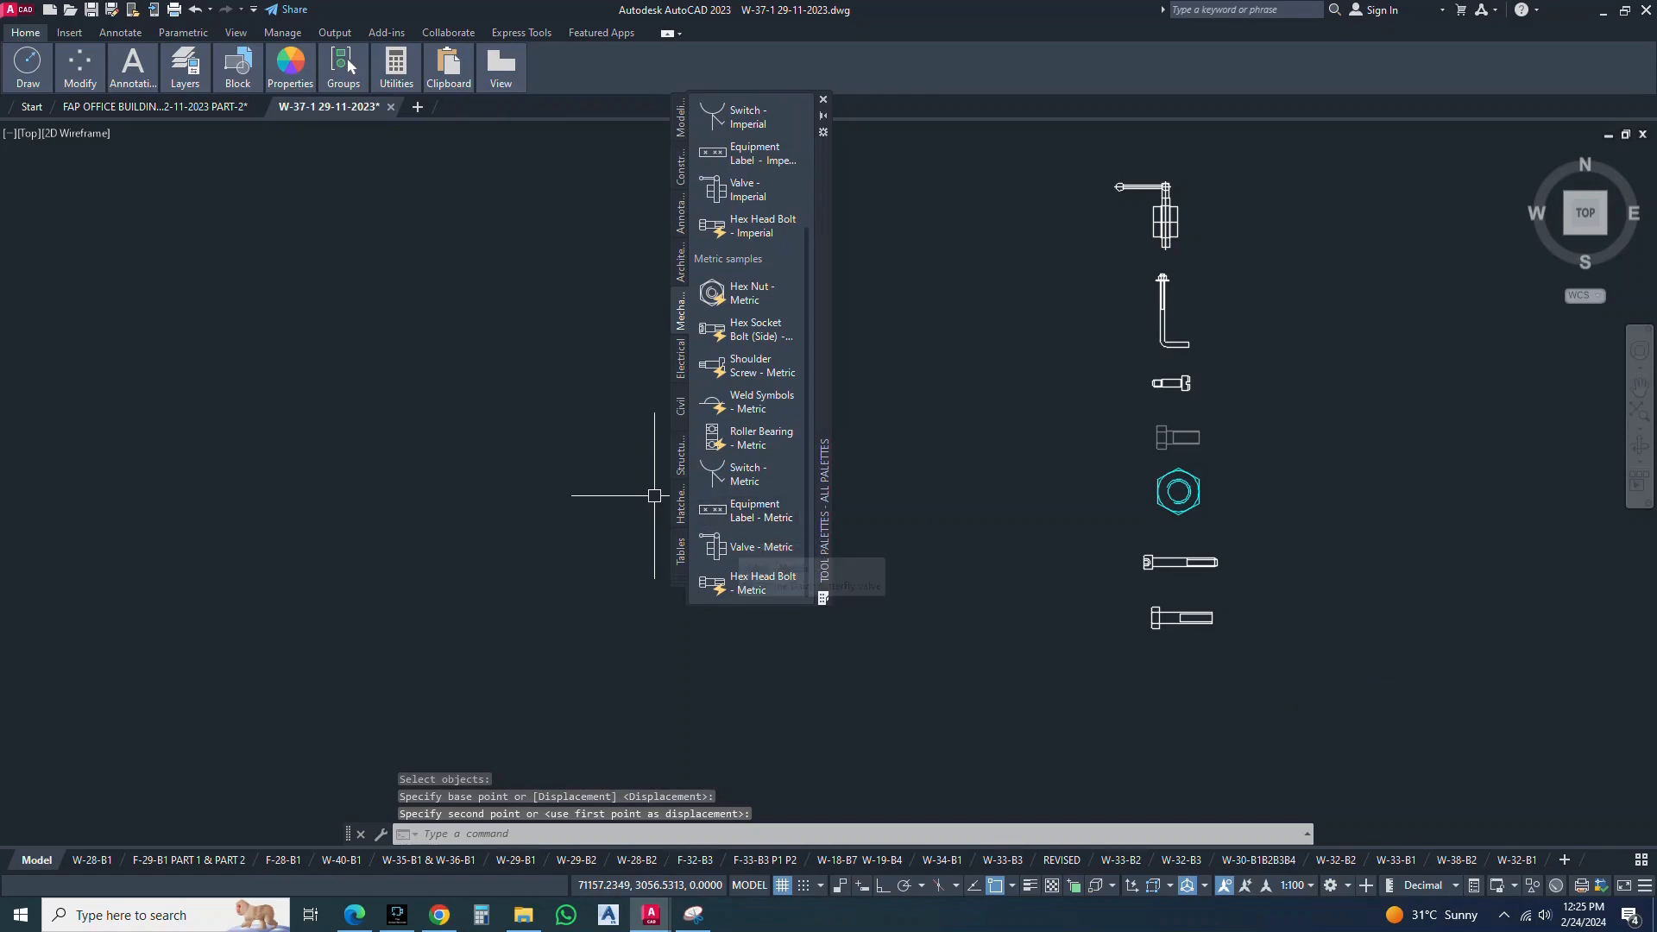
Try placing Valve - Metric and Weld Symbols - Metric blocks beside the column
click(744, 547)
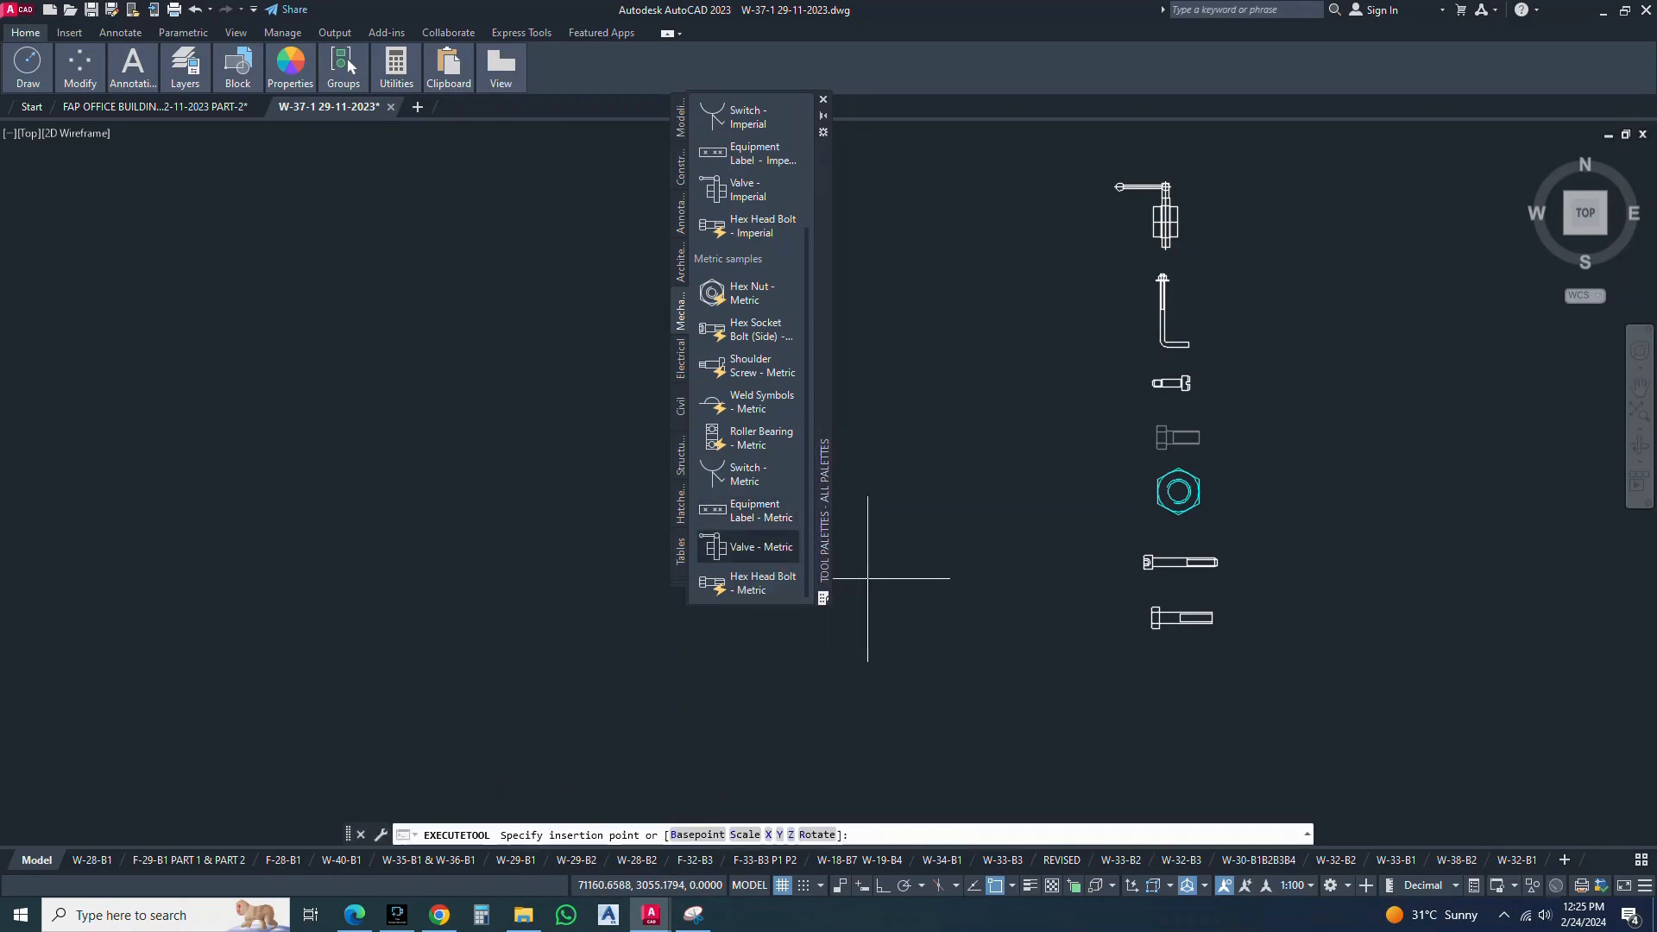
click(969, 583)
click(865, 243)
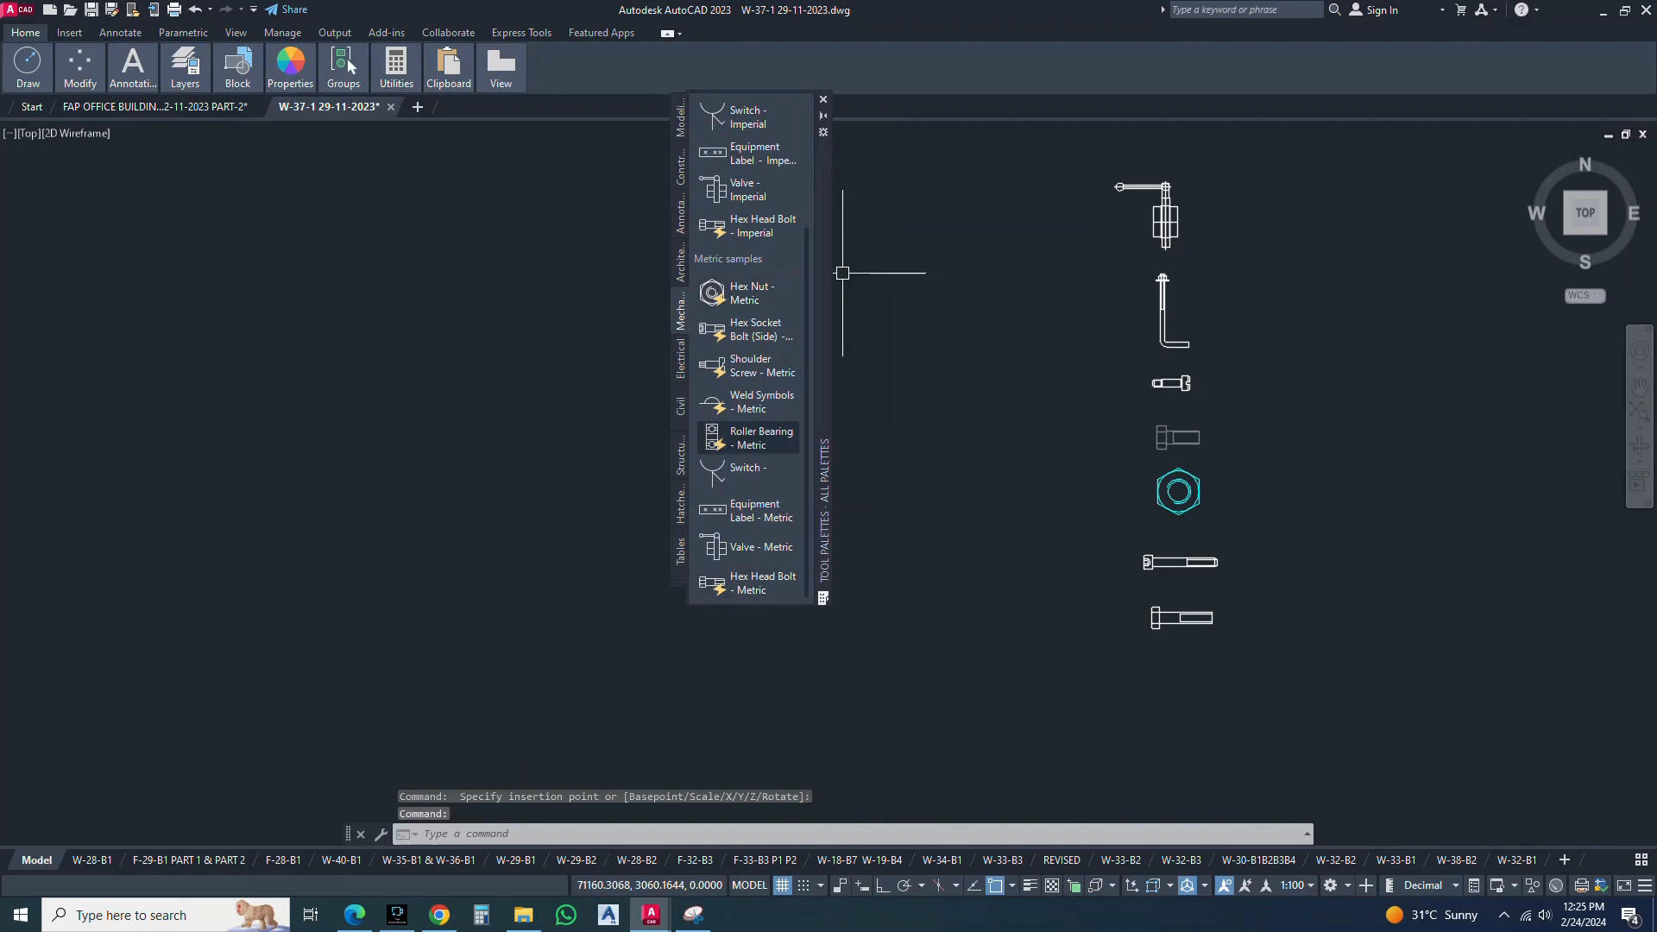
click(748, 402)
key(Escape)
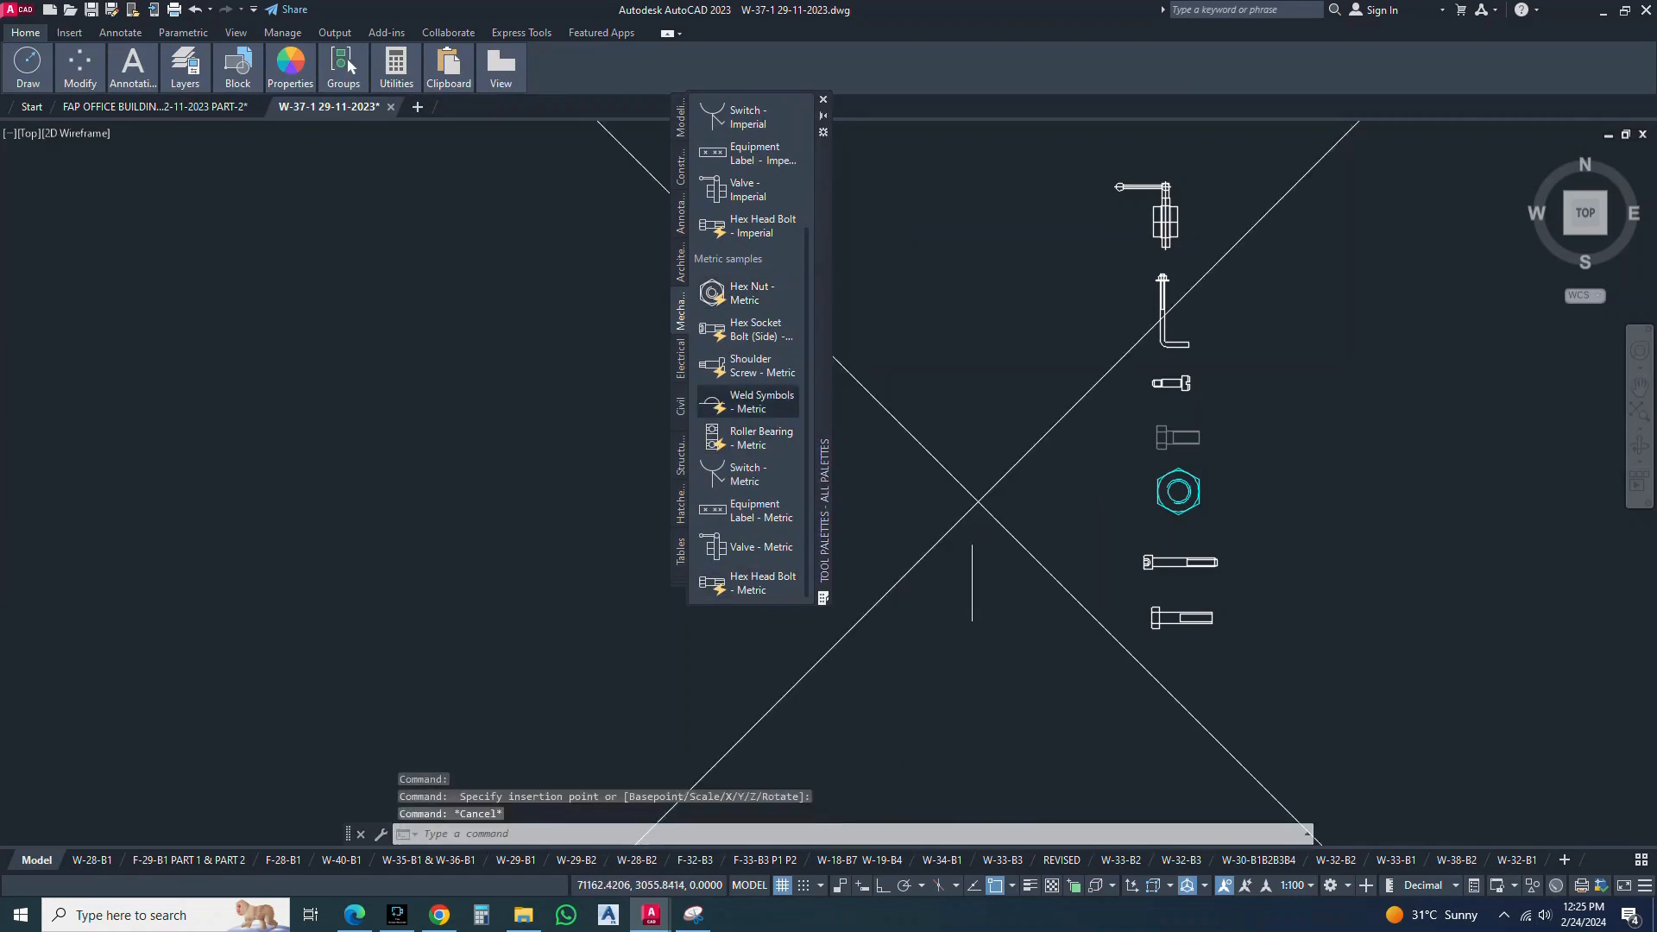
Erase the oversized weld symbol block and the large crossed-line block beside the column
scroll(967, 501, down, 5)
scroll(971, 509, up, 5)
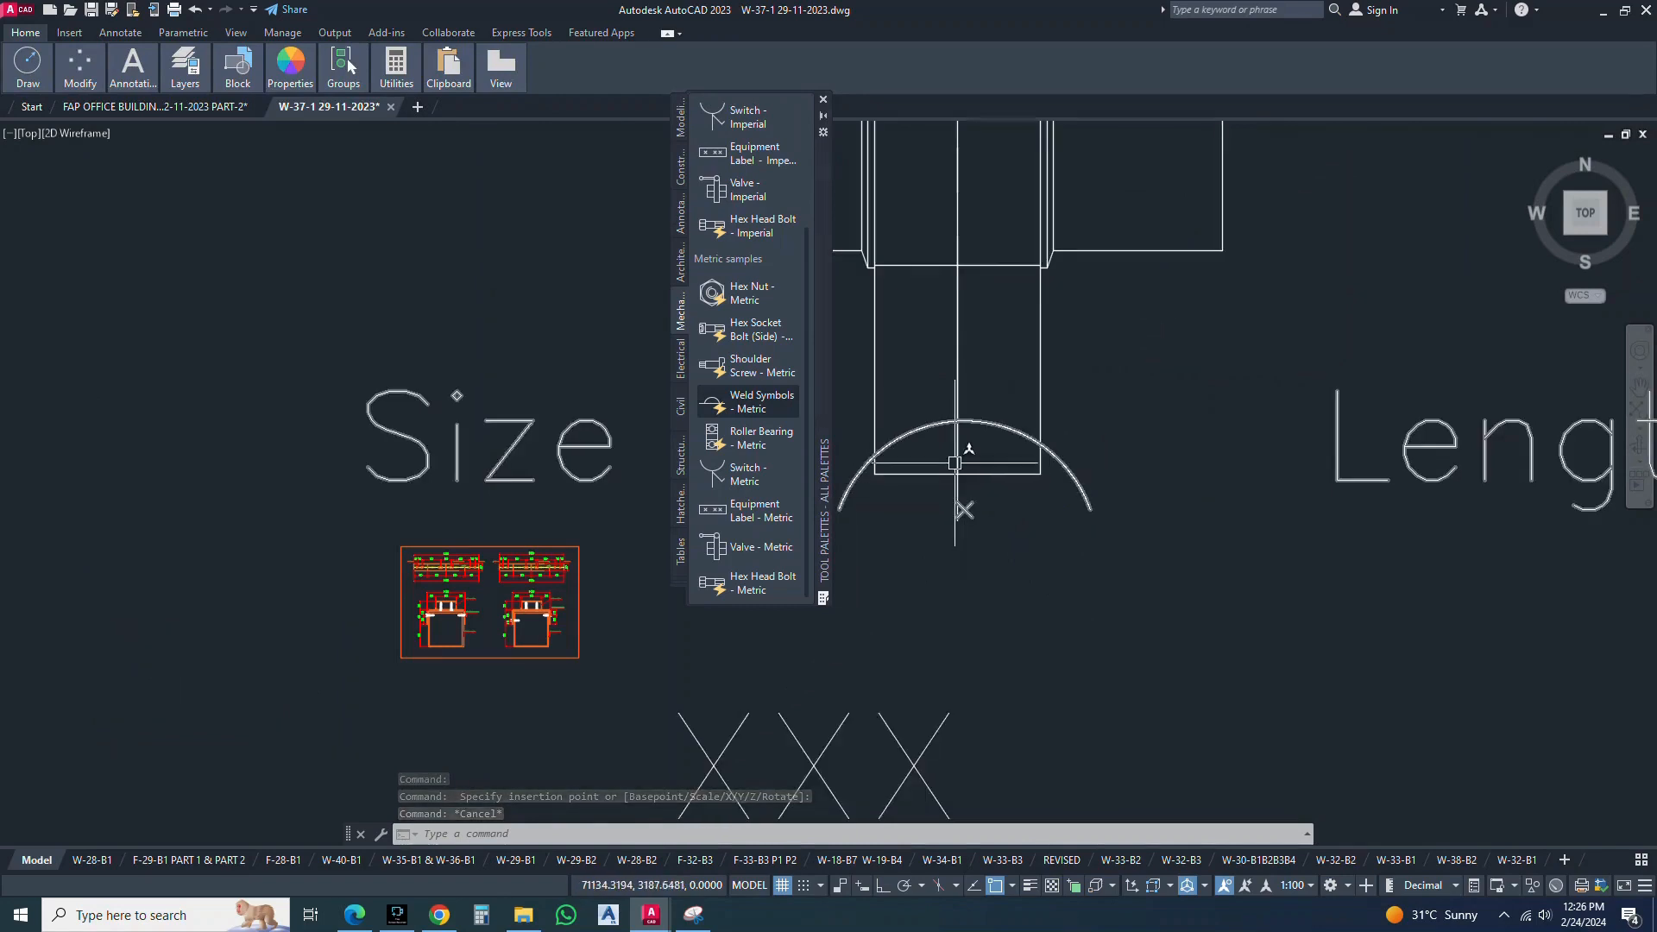
click(954, 464)
text(e)
key(Return)
scroll(958, 470, up, 4)
click(986, 465)
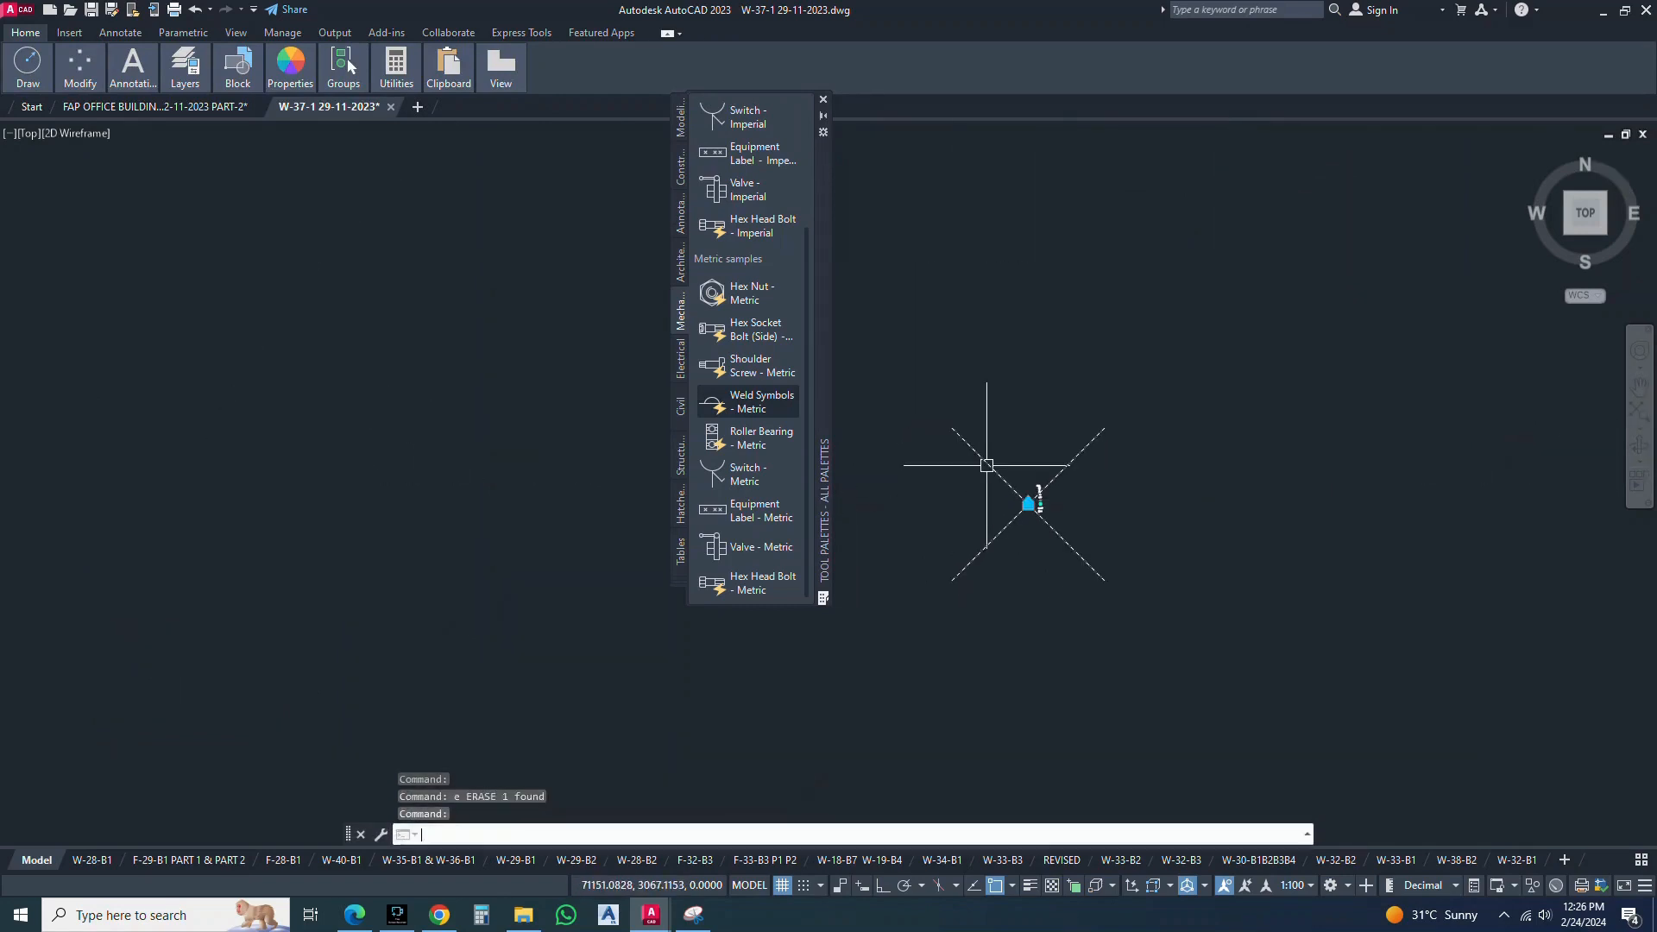
text(e)
key(Return)
Zoom to a window around the column of blocks and close the tool palettes
scroll(1011, 499, up, 7)
scroll(1437, 504, up, 2)
mouse_move(1231, 509)
middle_down()
mouse_move(1332, 426)
mouse_move(1349, 438)
middle_up()
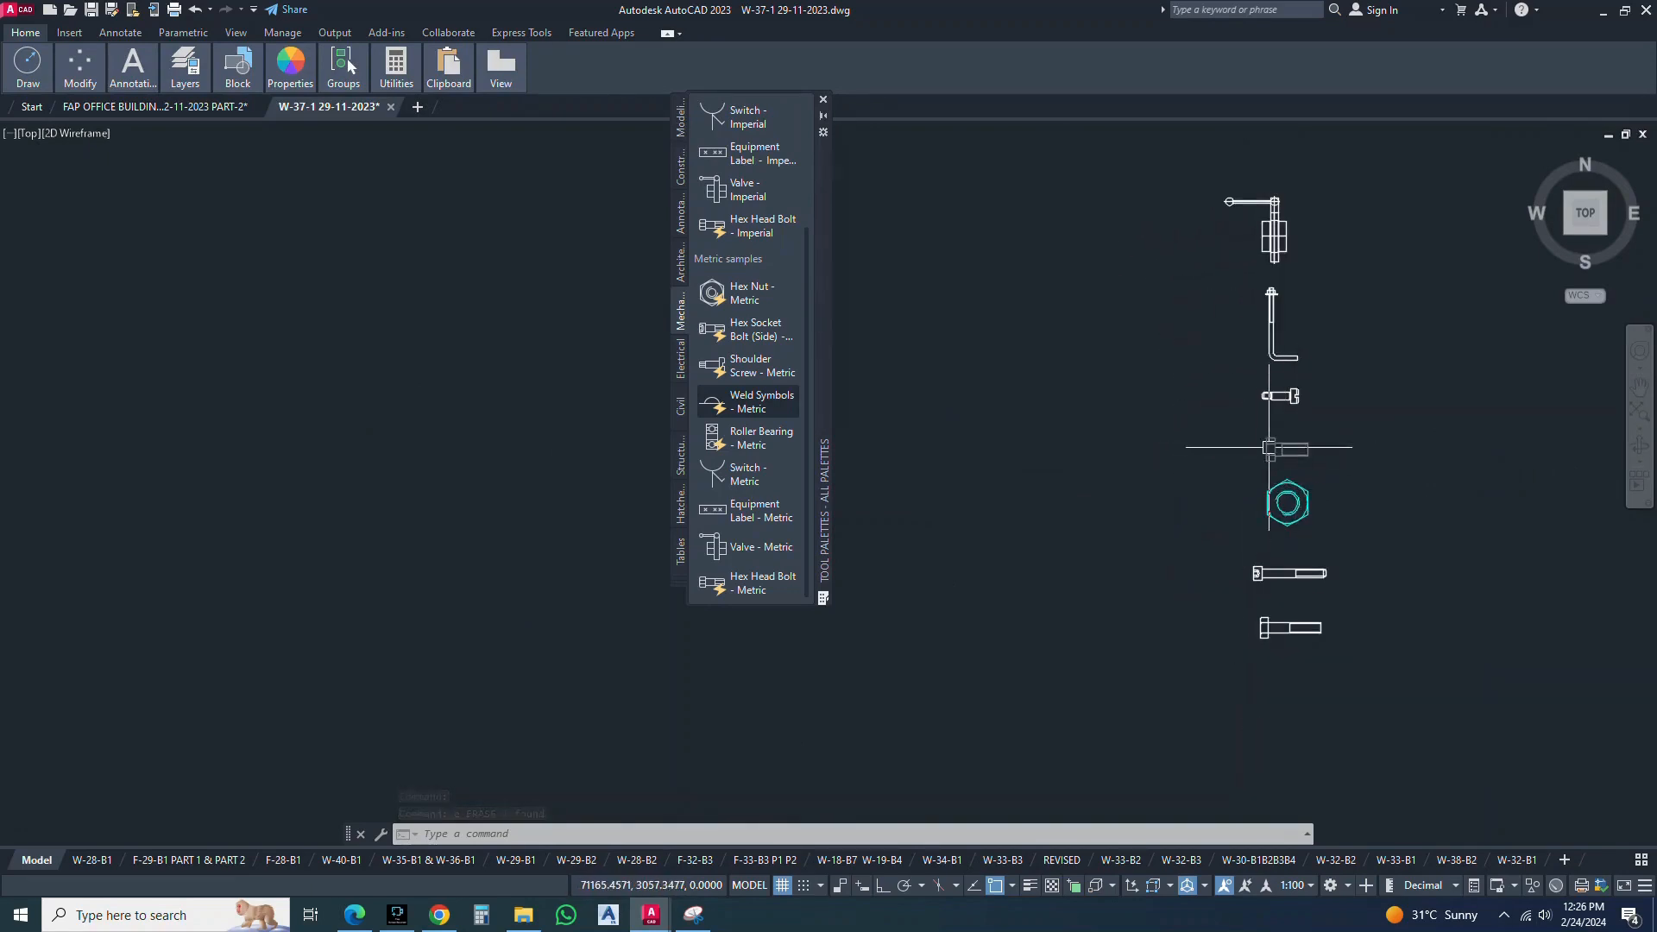
middle_drag(1272, 429, 1274, 480)
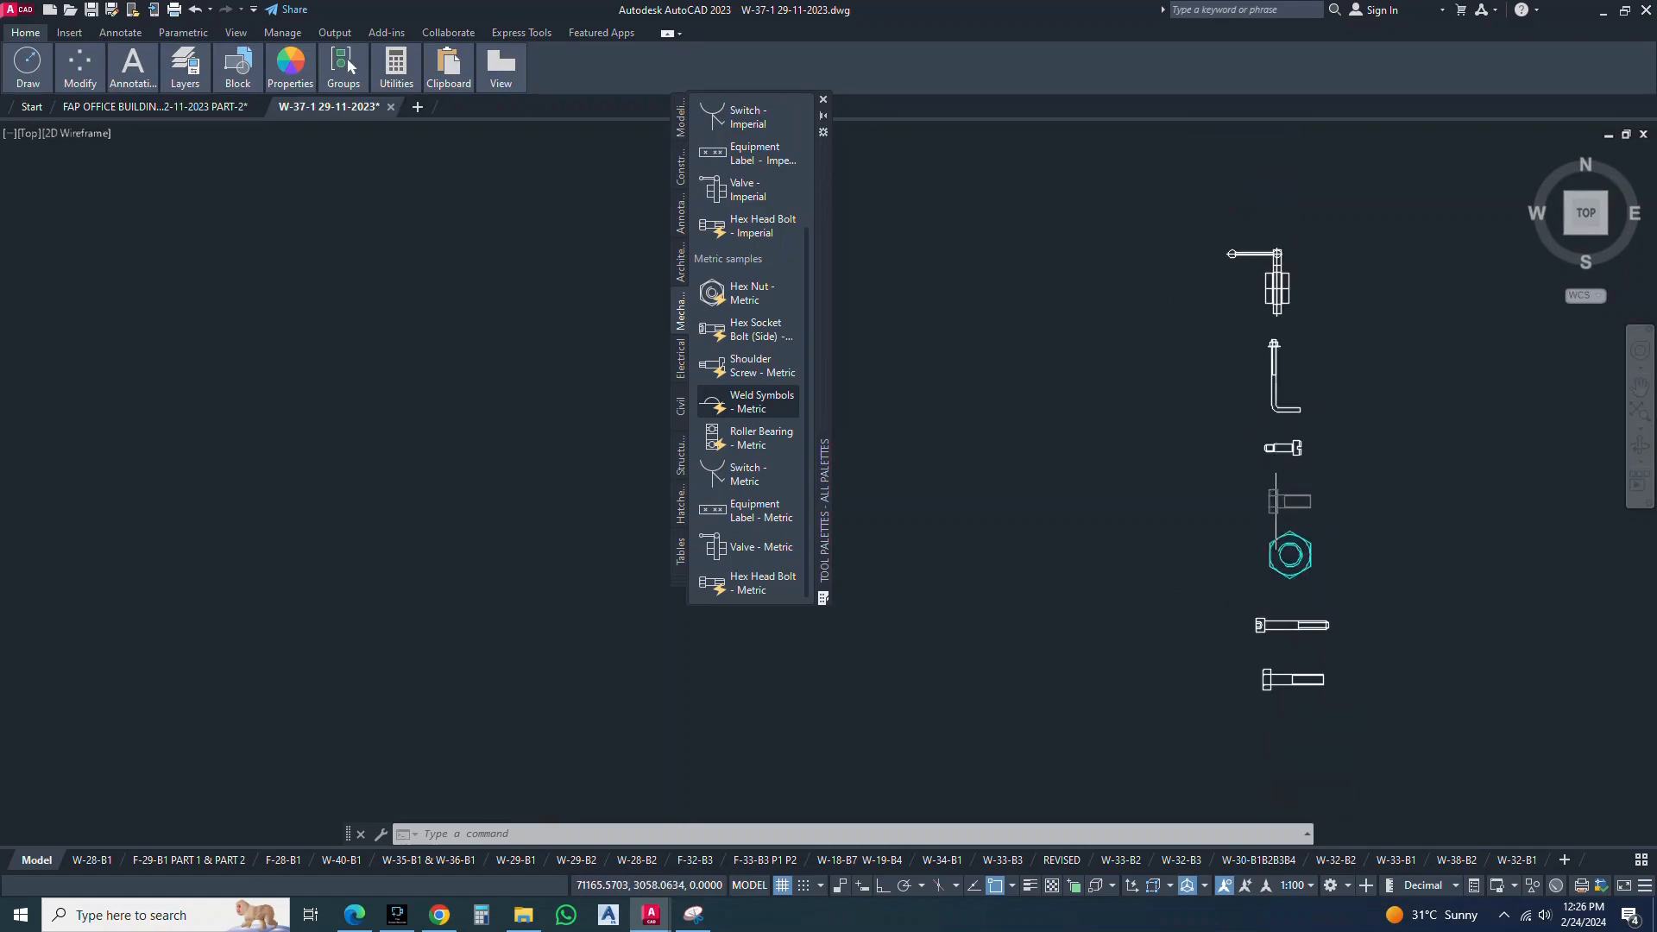
text(zoom)
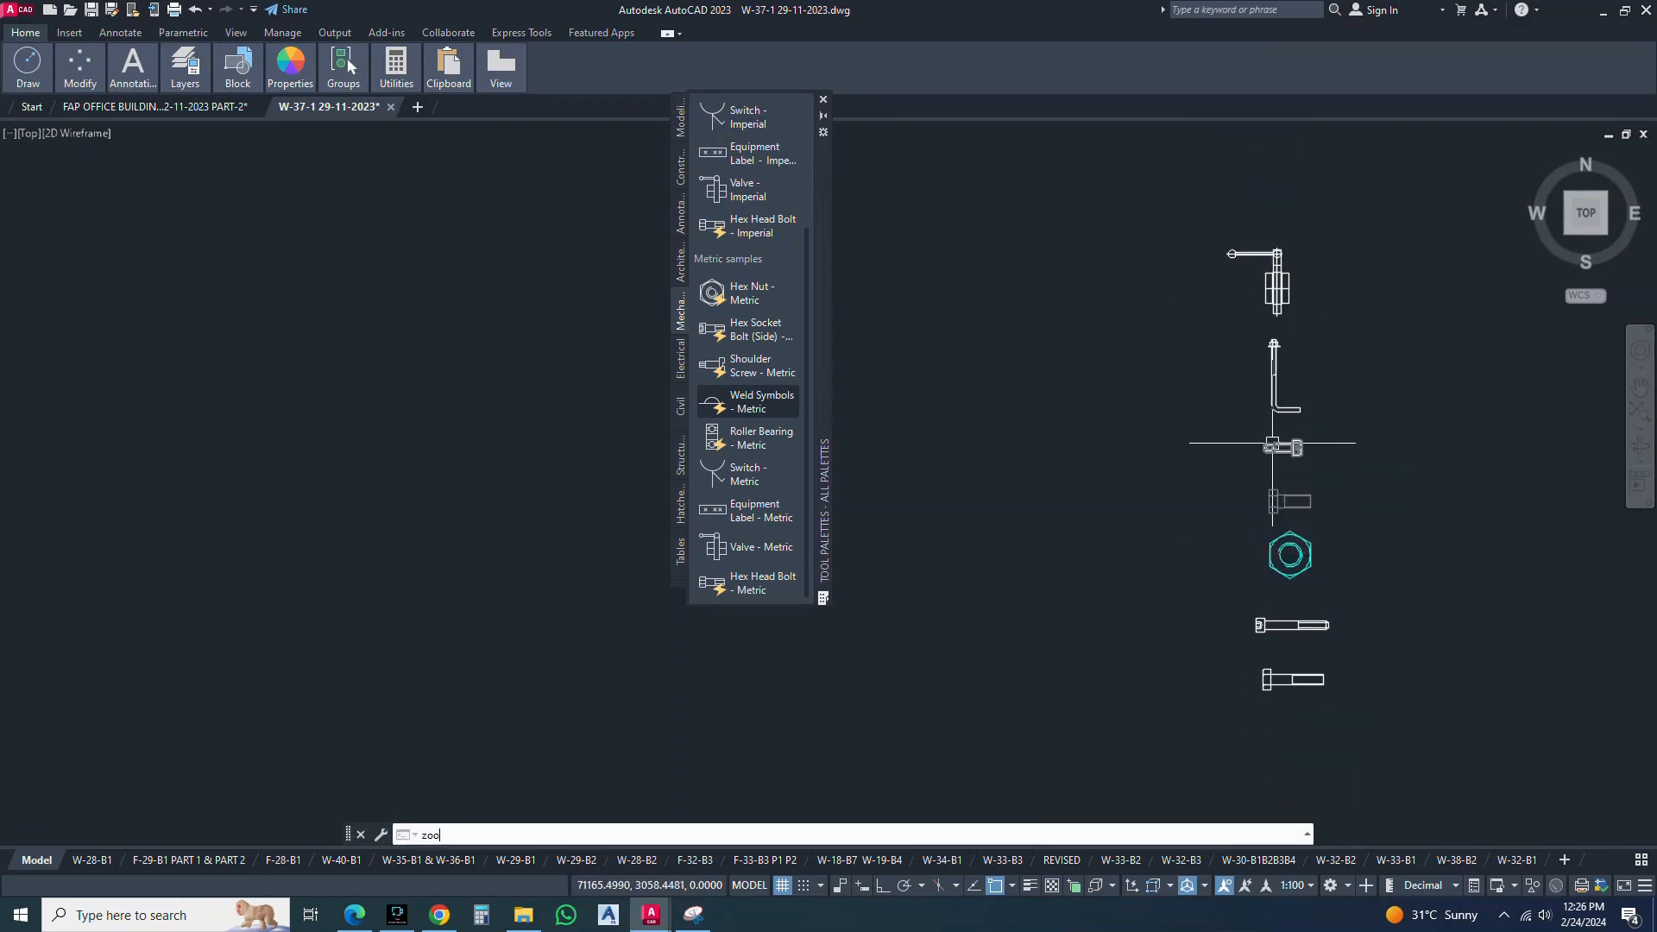
key(Return)
click(1404, 208)
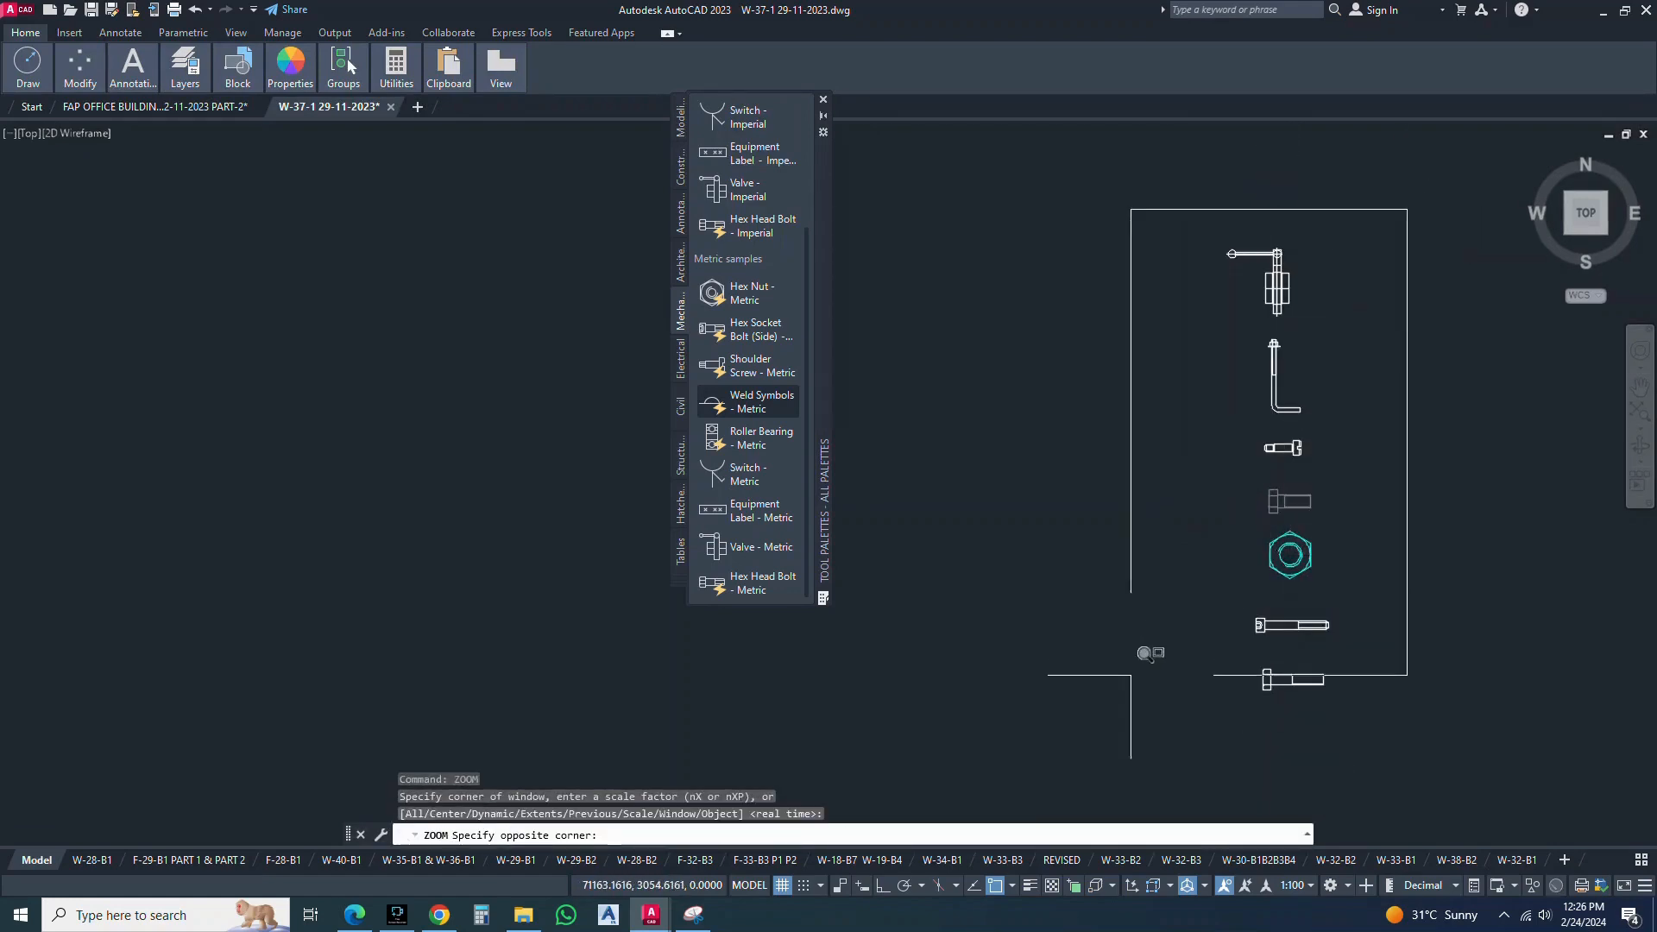
click(1135, 714)
mouse_move(1001, 595)
middle_down()
mouse_move(1476, 596)
mouse_move(1453, 595)
mouse_move(1454, 611)
middle_up()
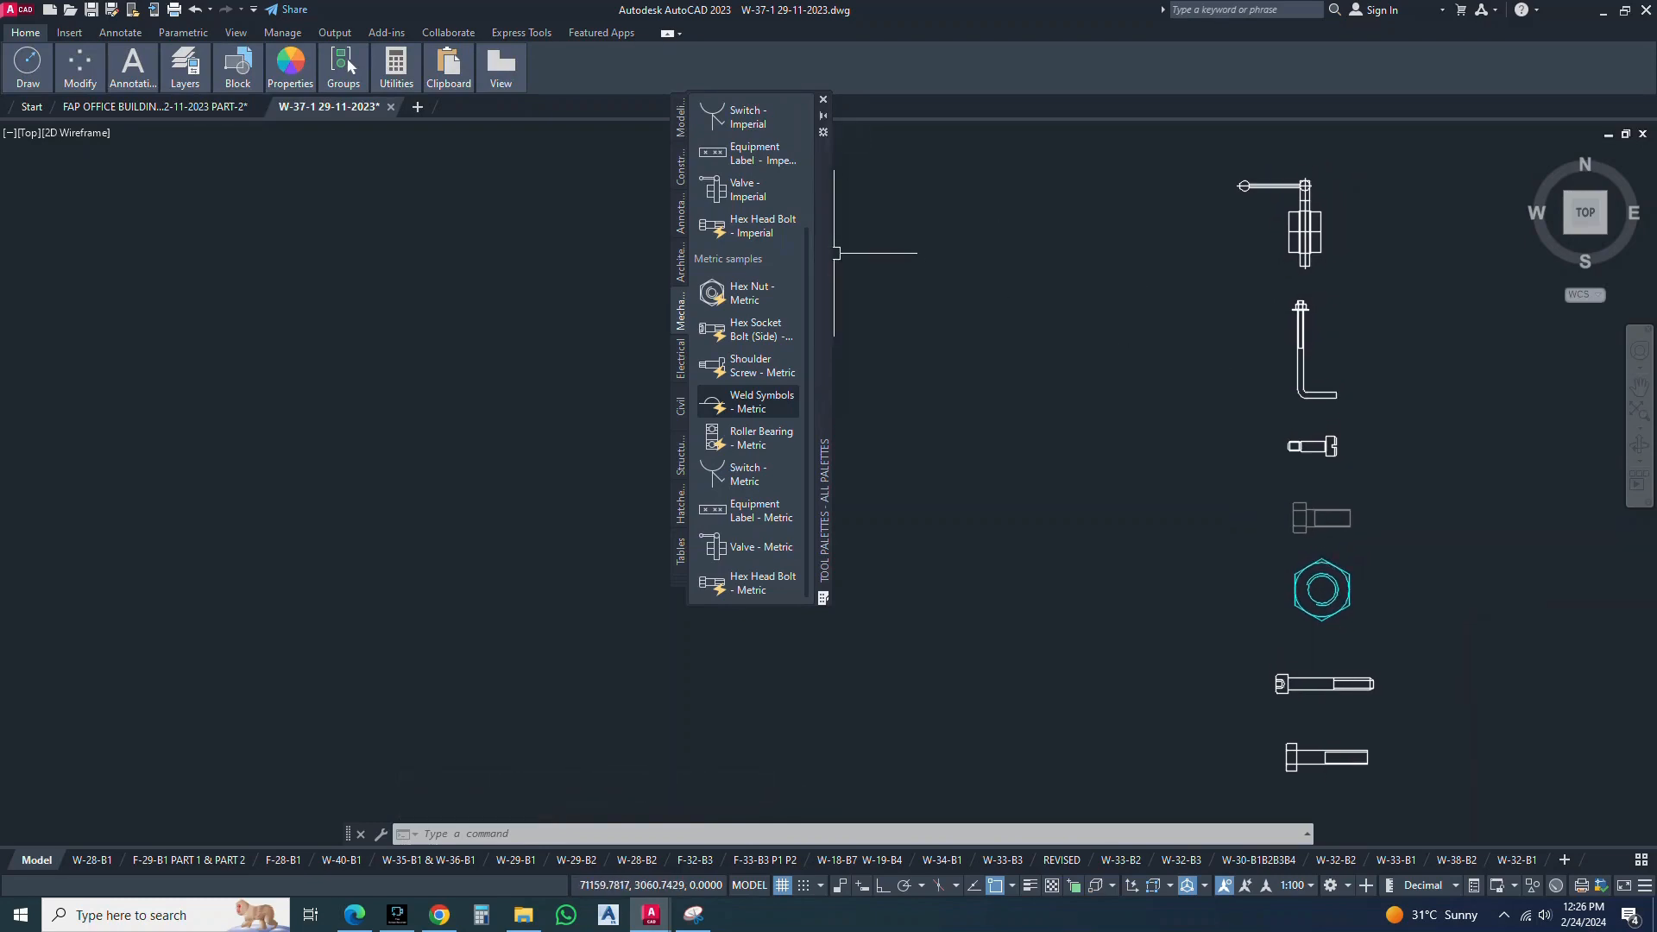
click(822, 100)
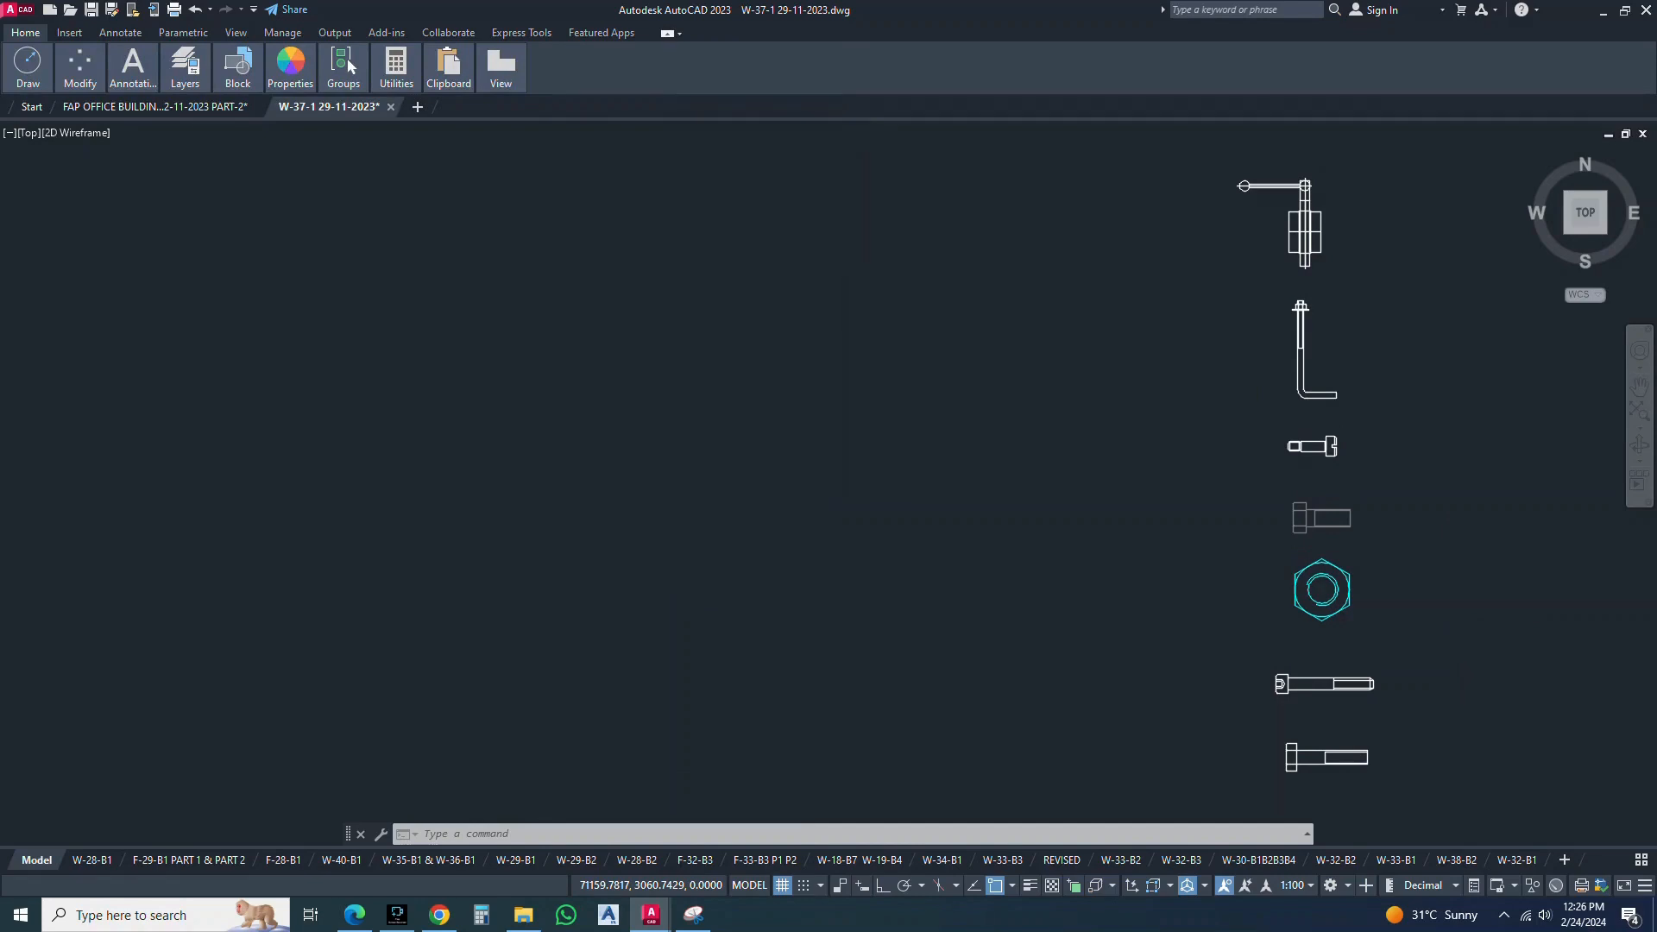
key(Escape)
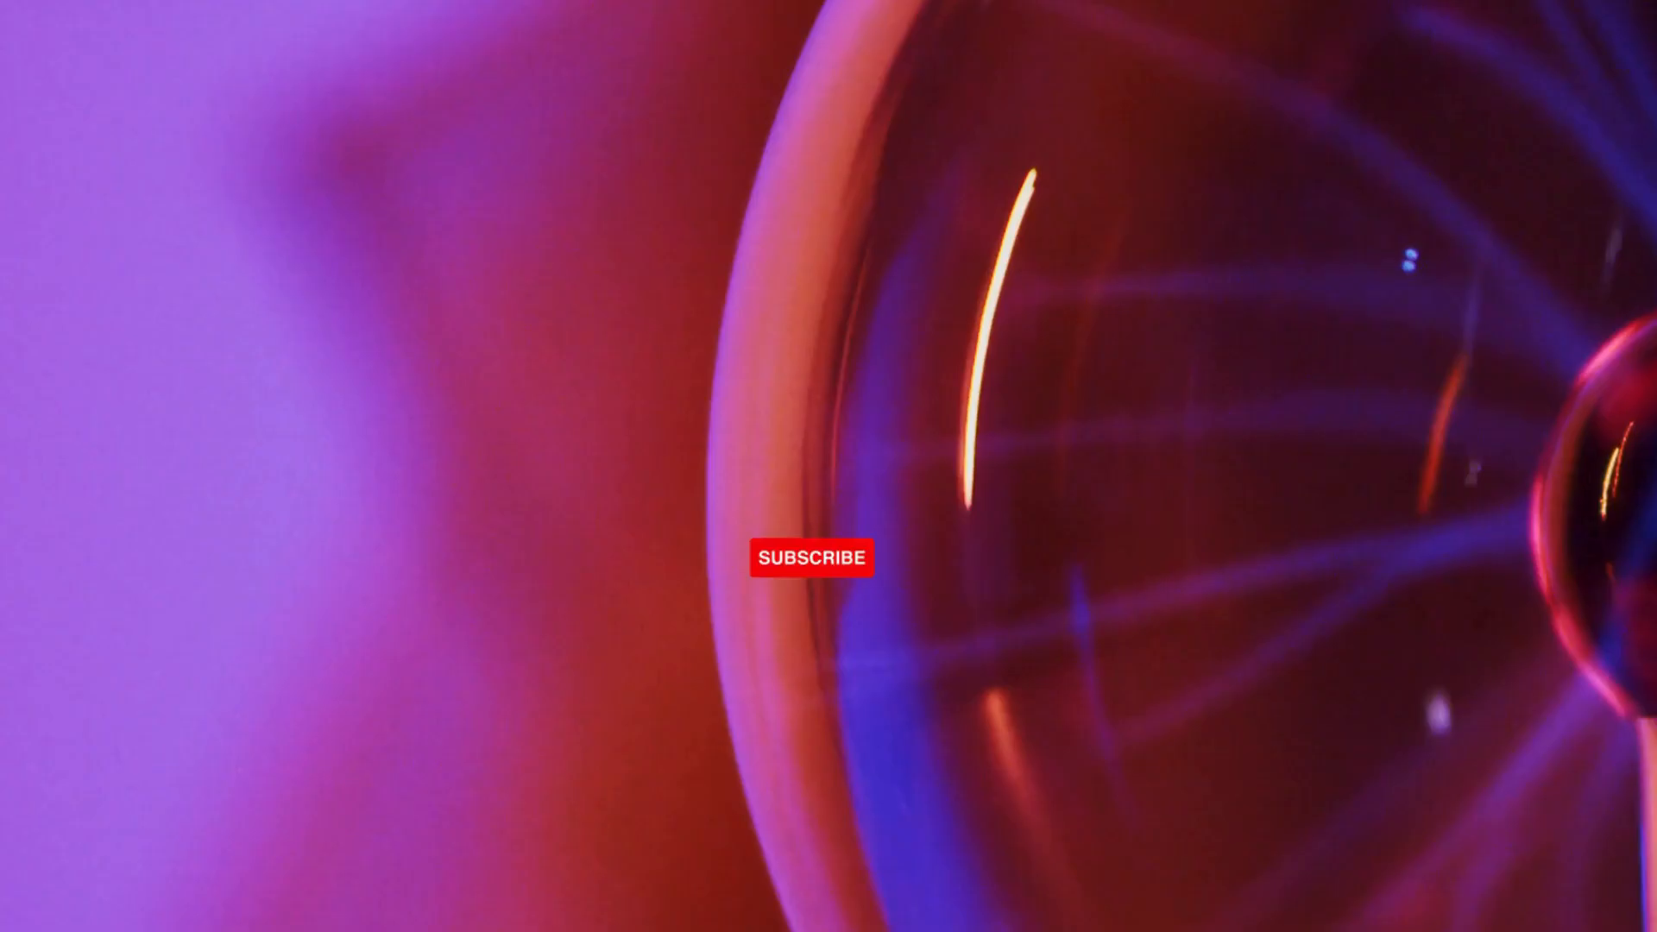